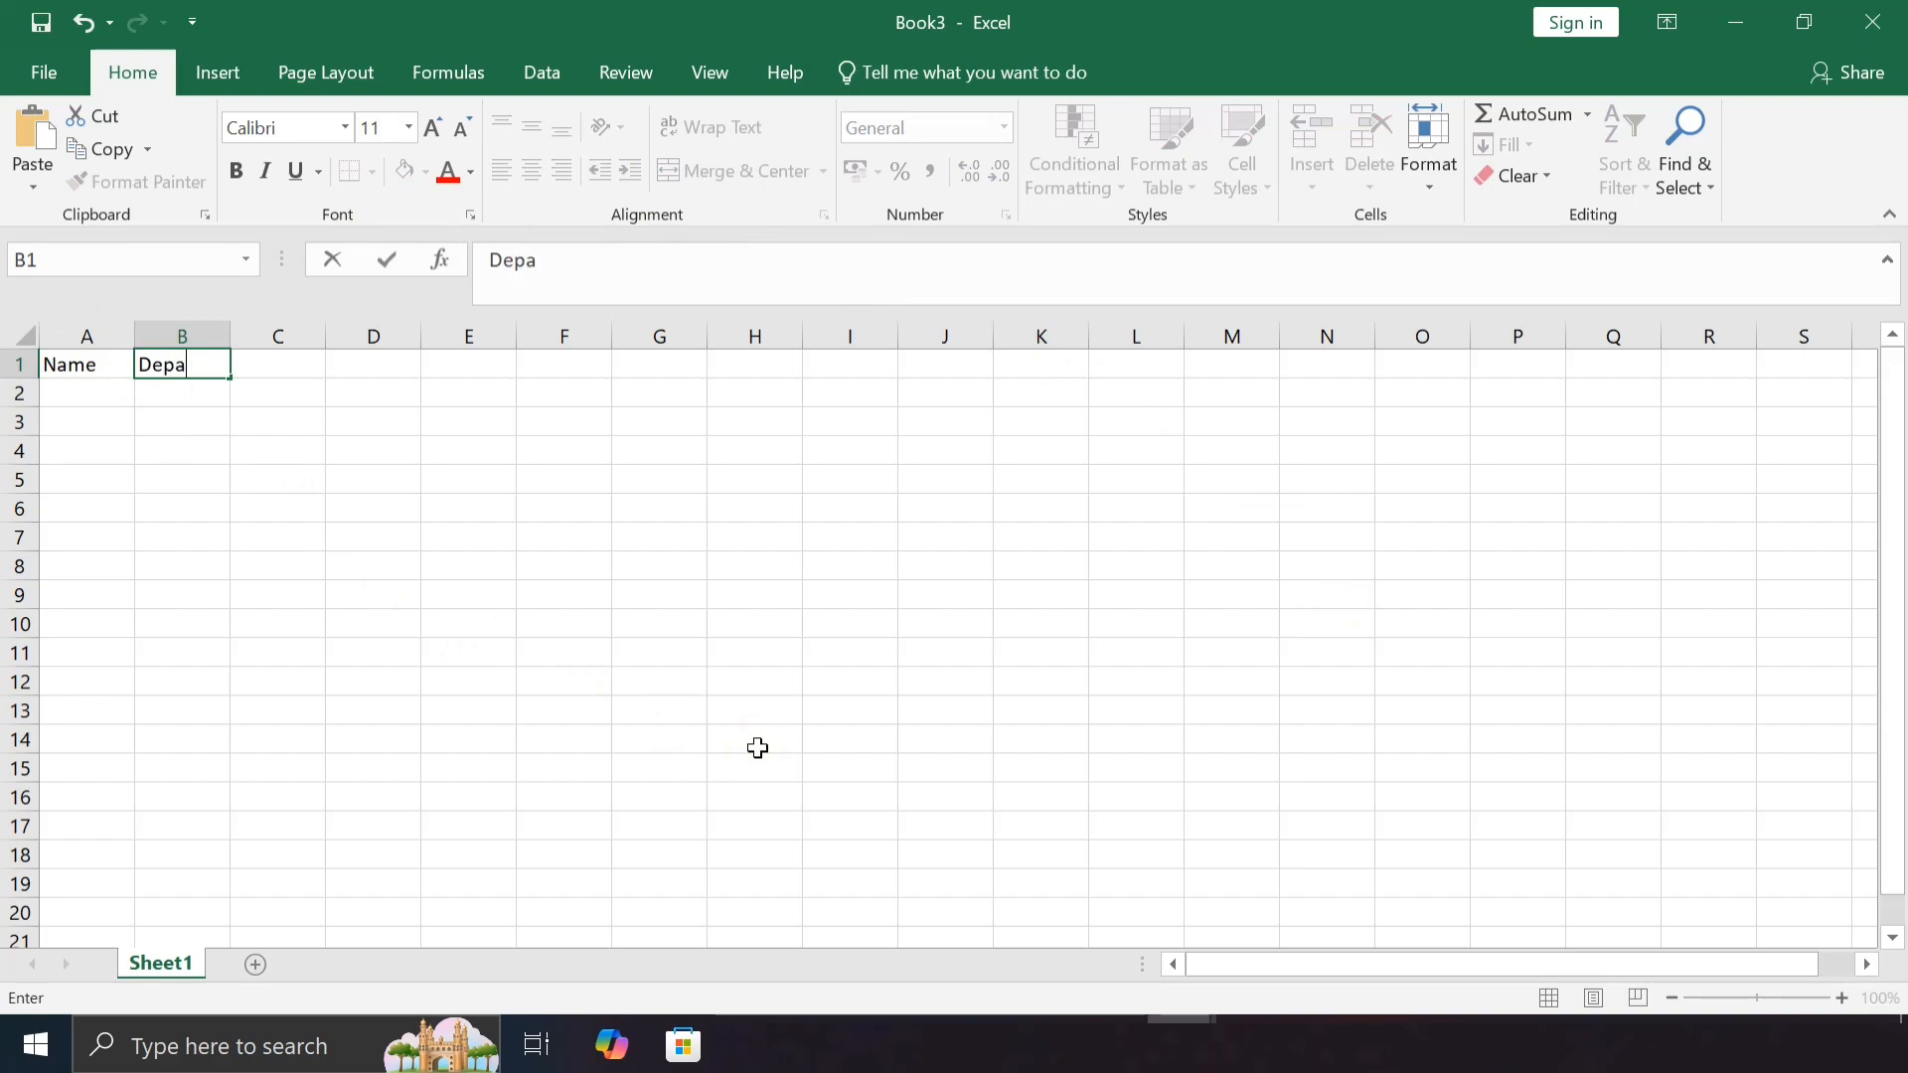
Complete the header row with Department in B1 and Salary in C1, and autofit column B's width to its heading
text(rtment)
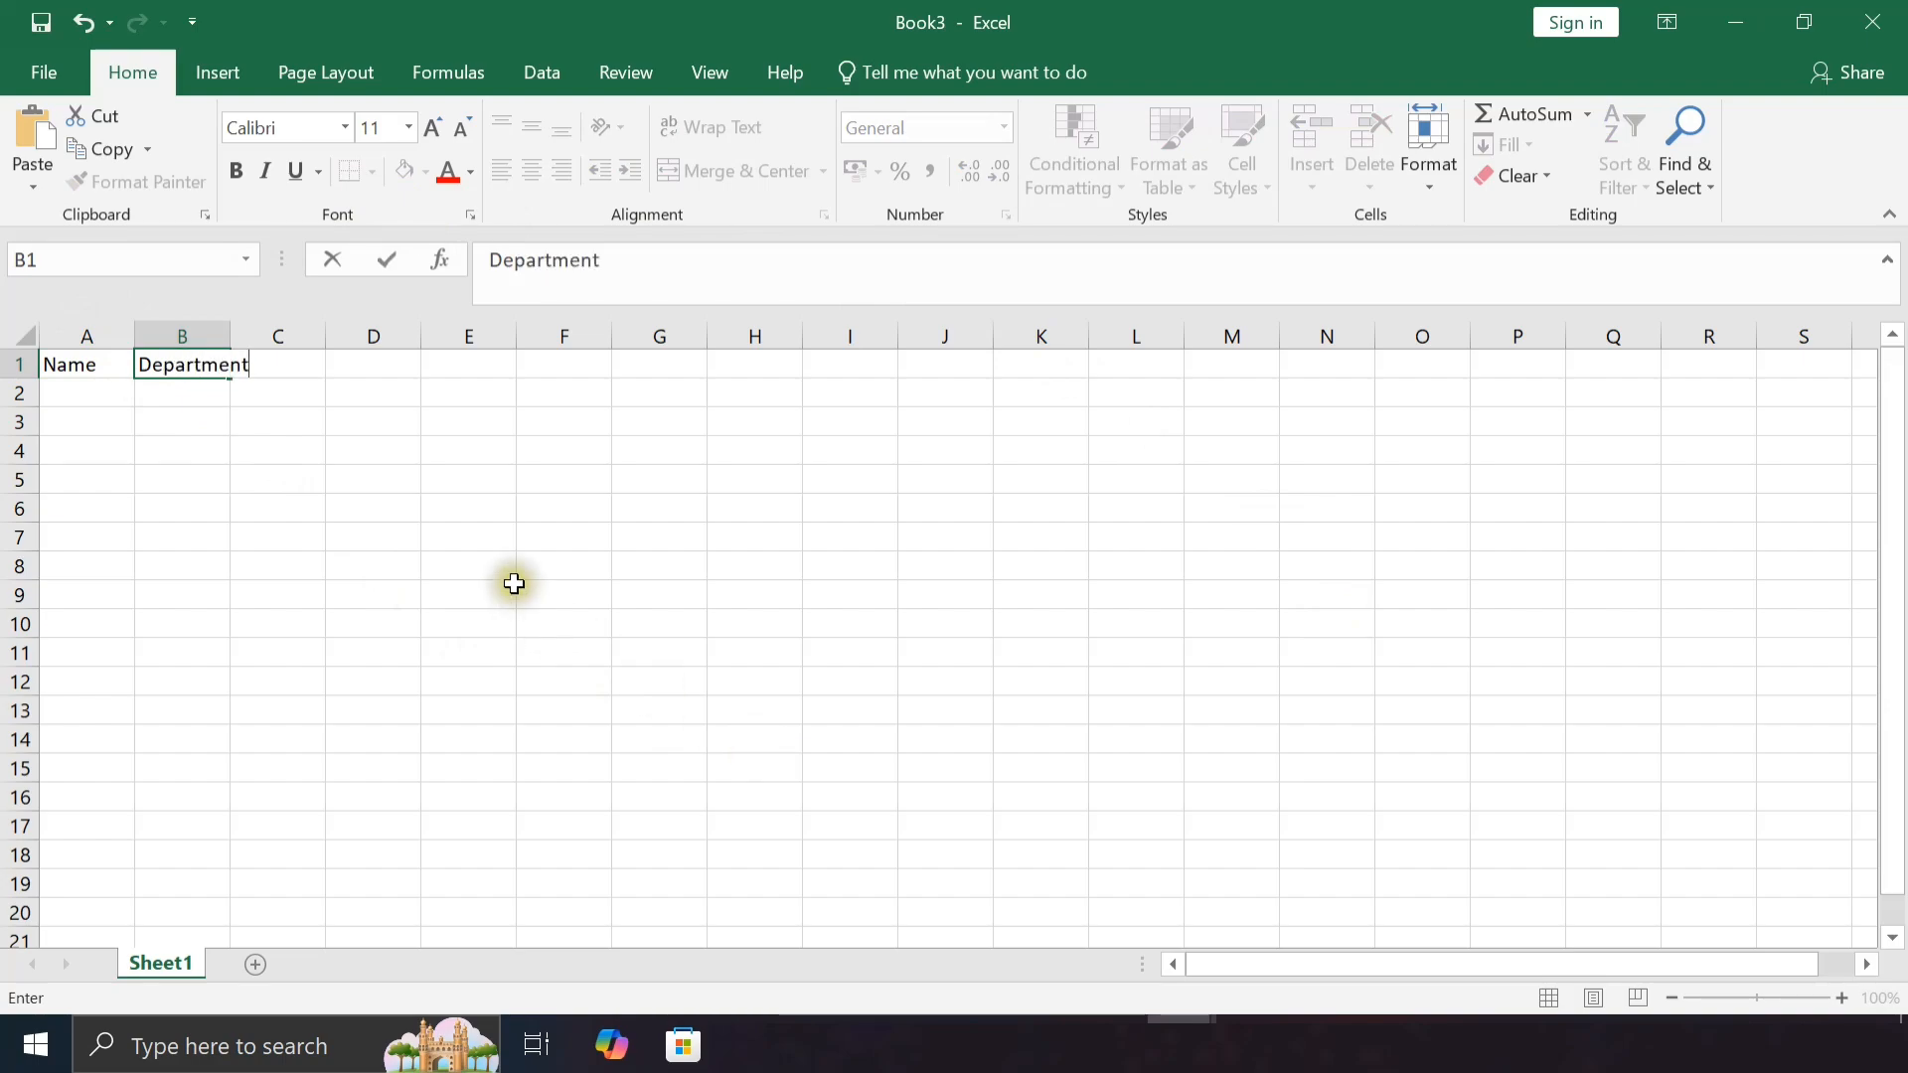
click(265, 390)
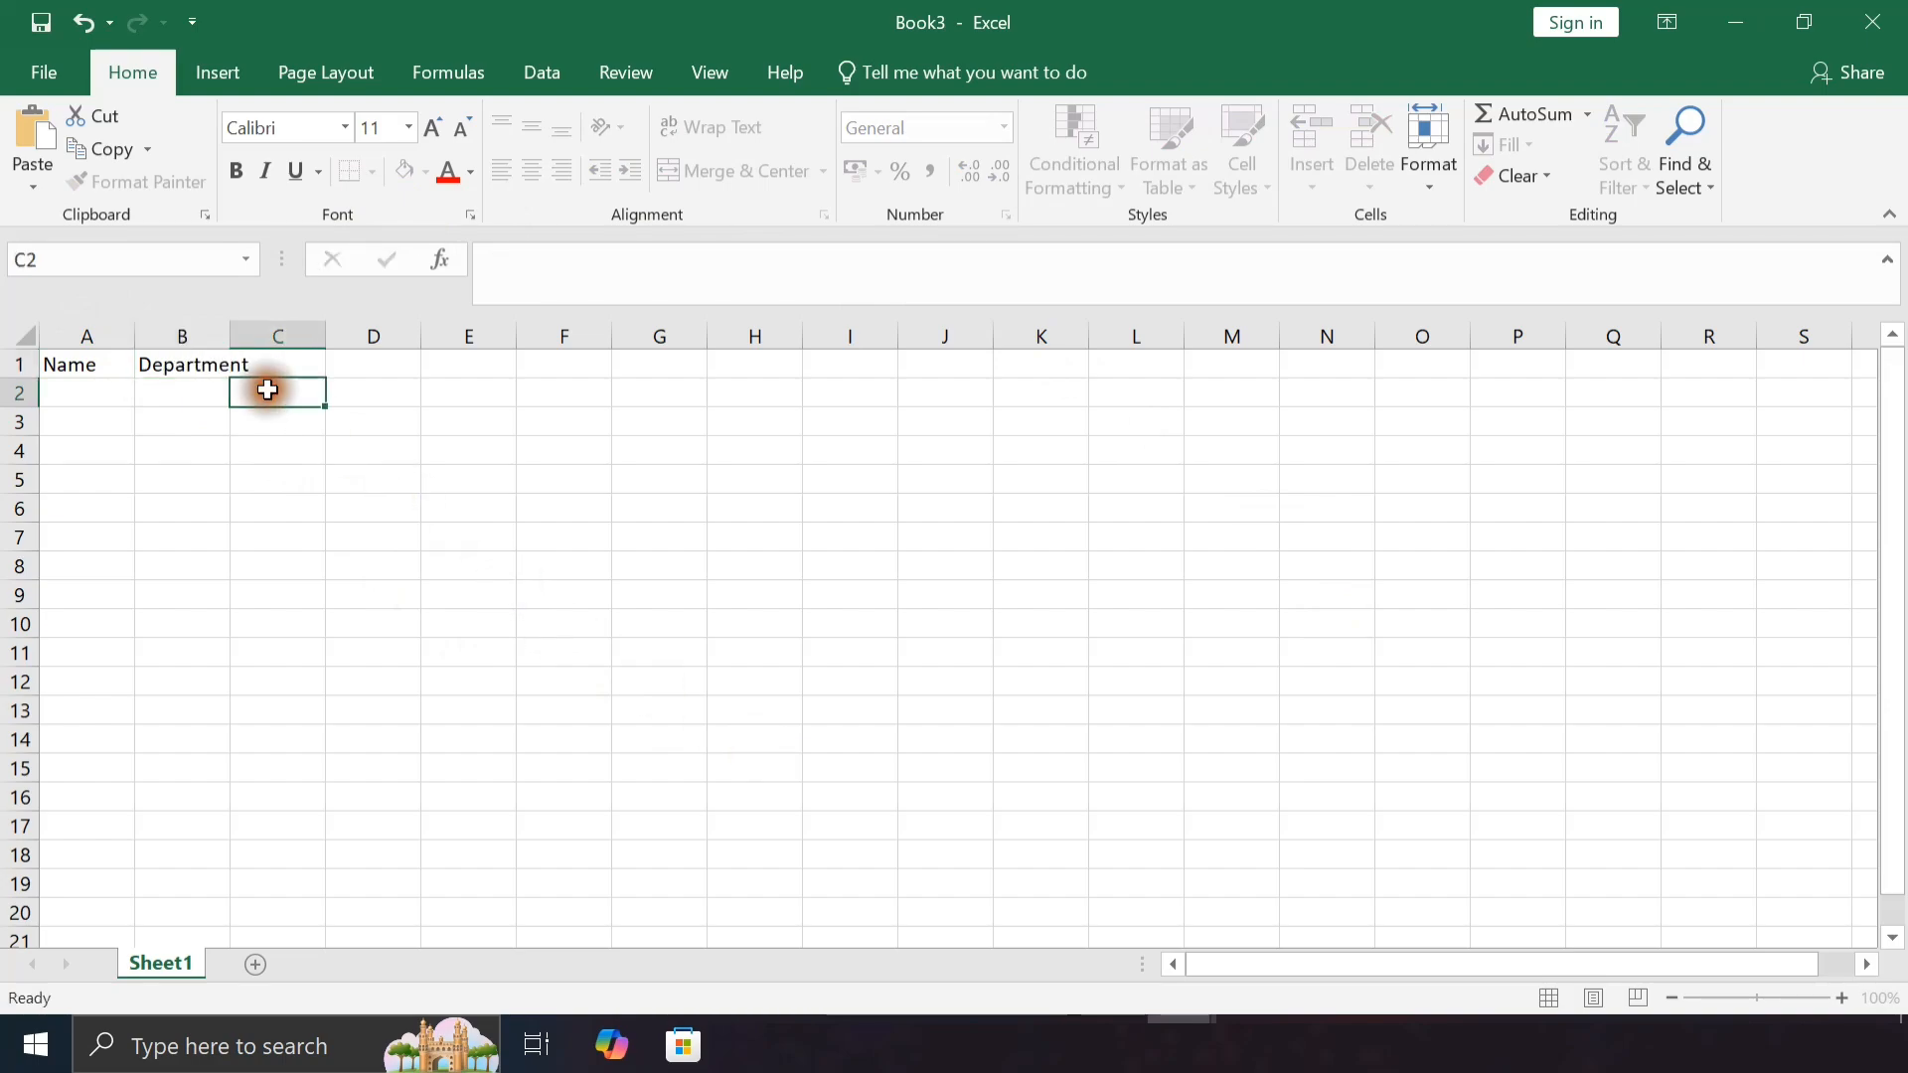
click(222, 362)
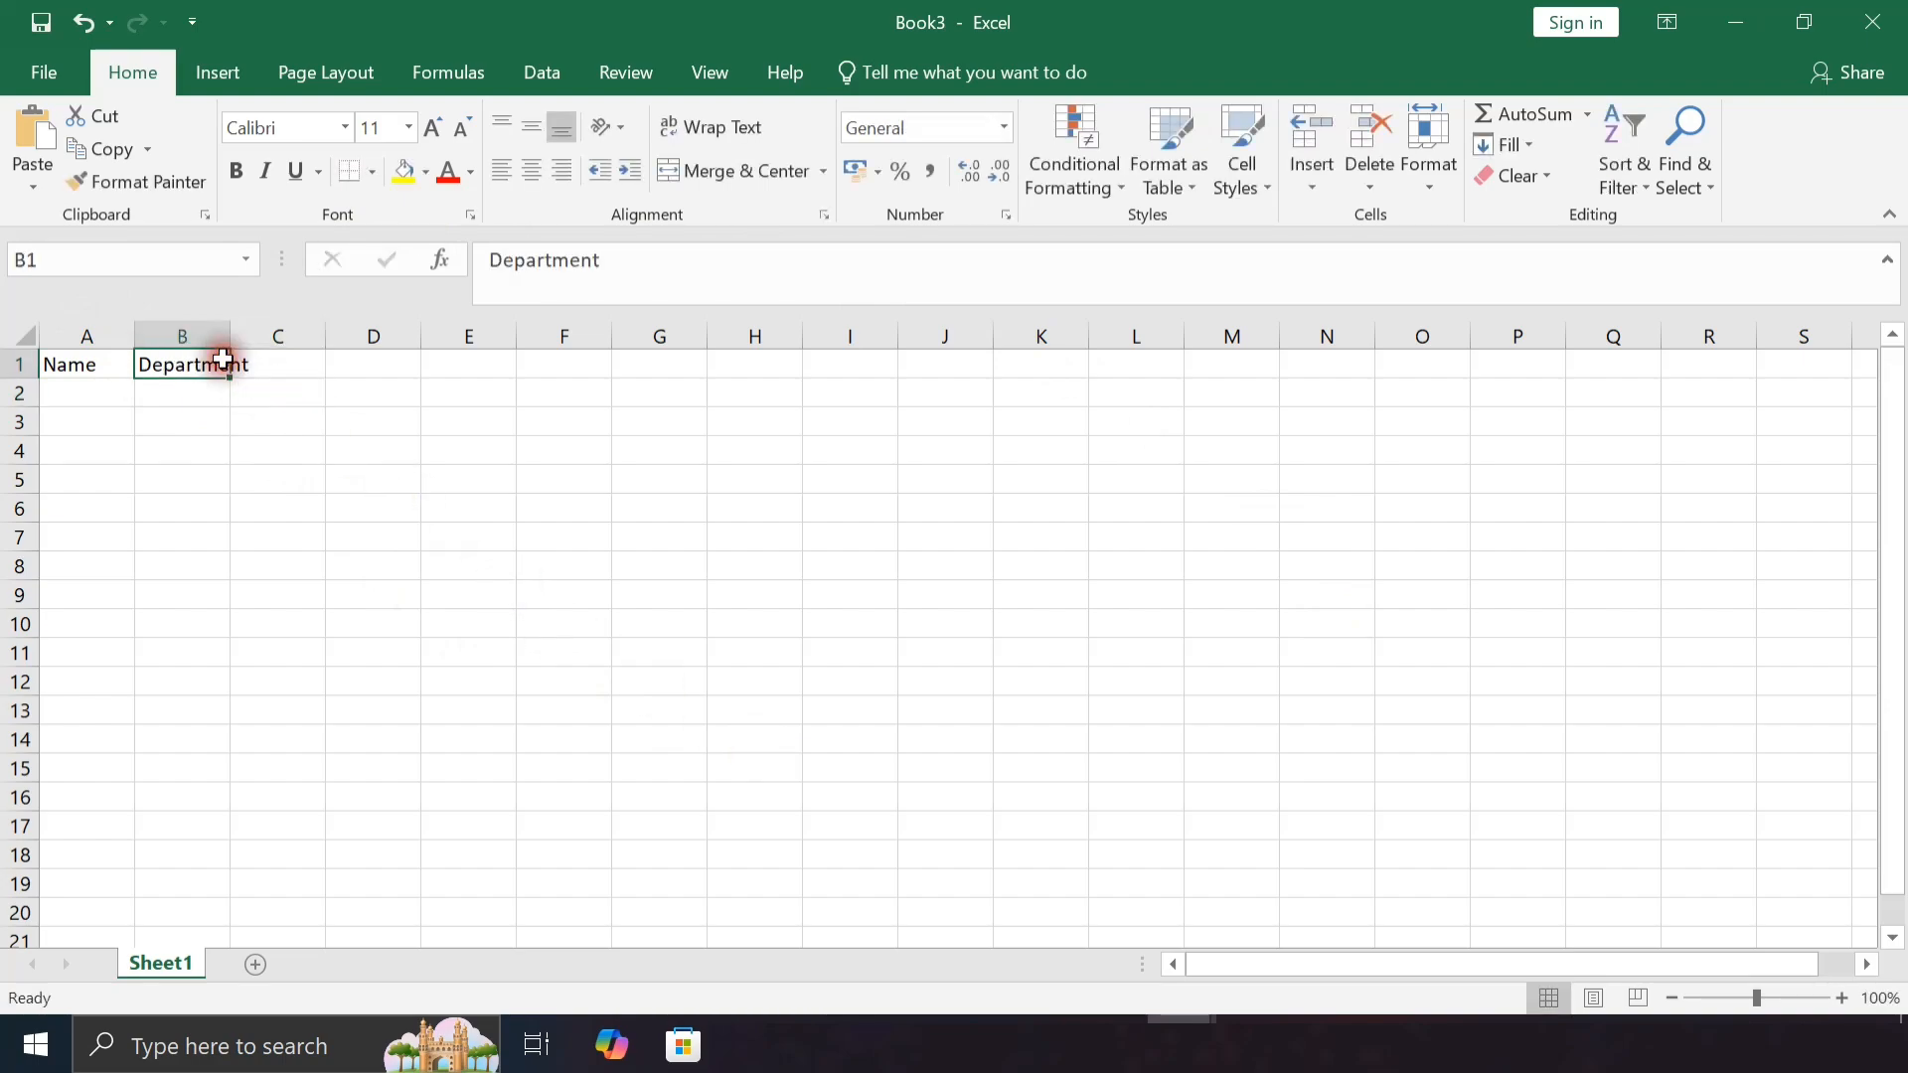
click(1422, 183)
click(1451, 362)
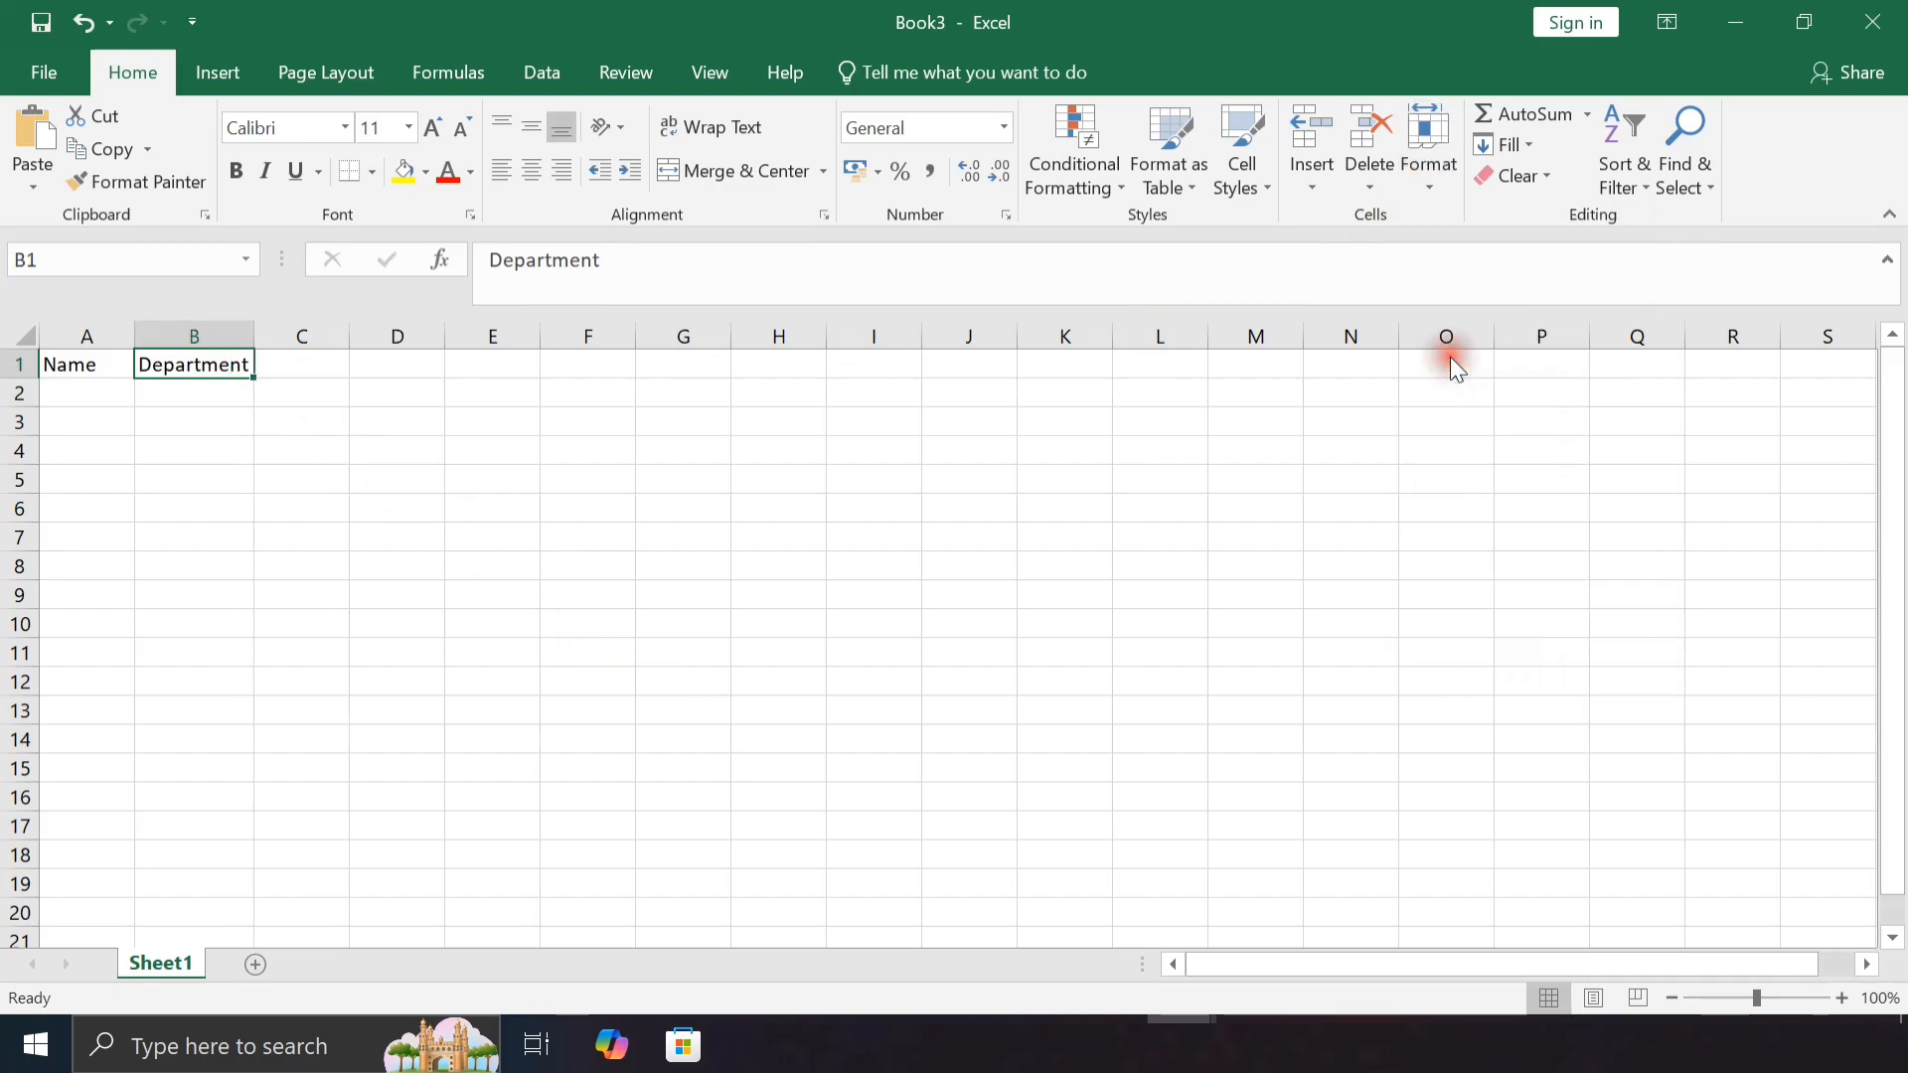
click(286, 362)
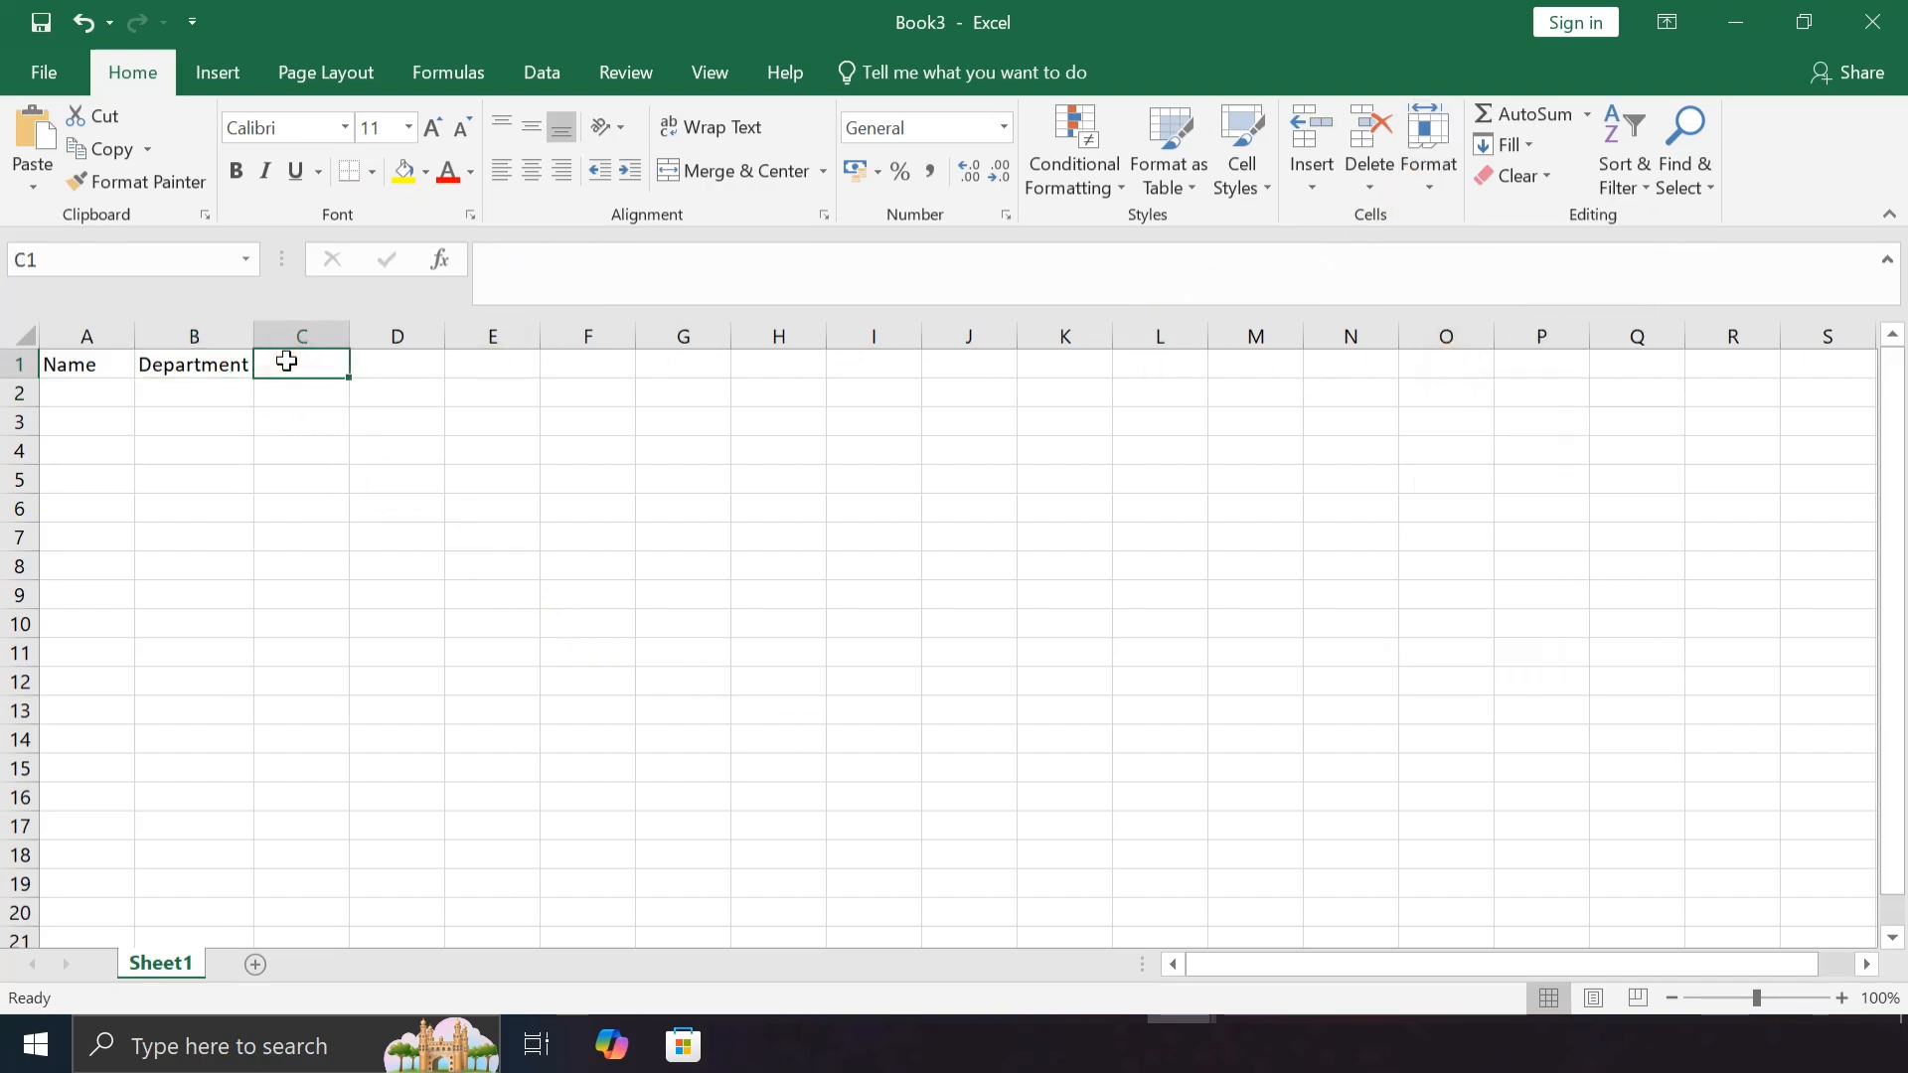
text(Salary)
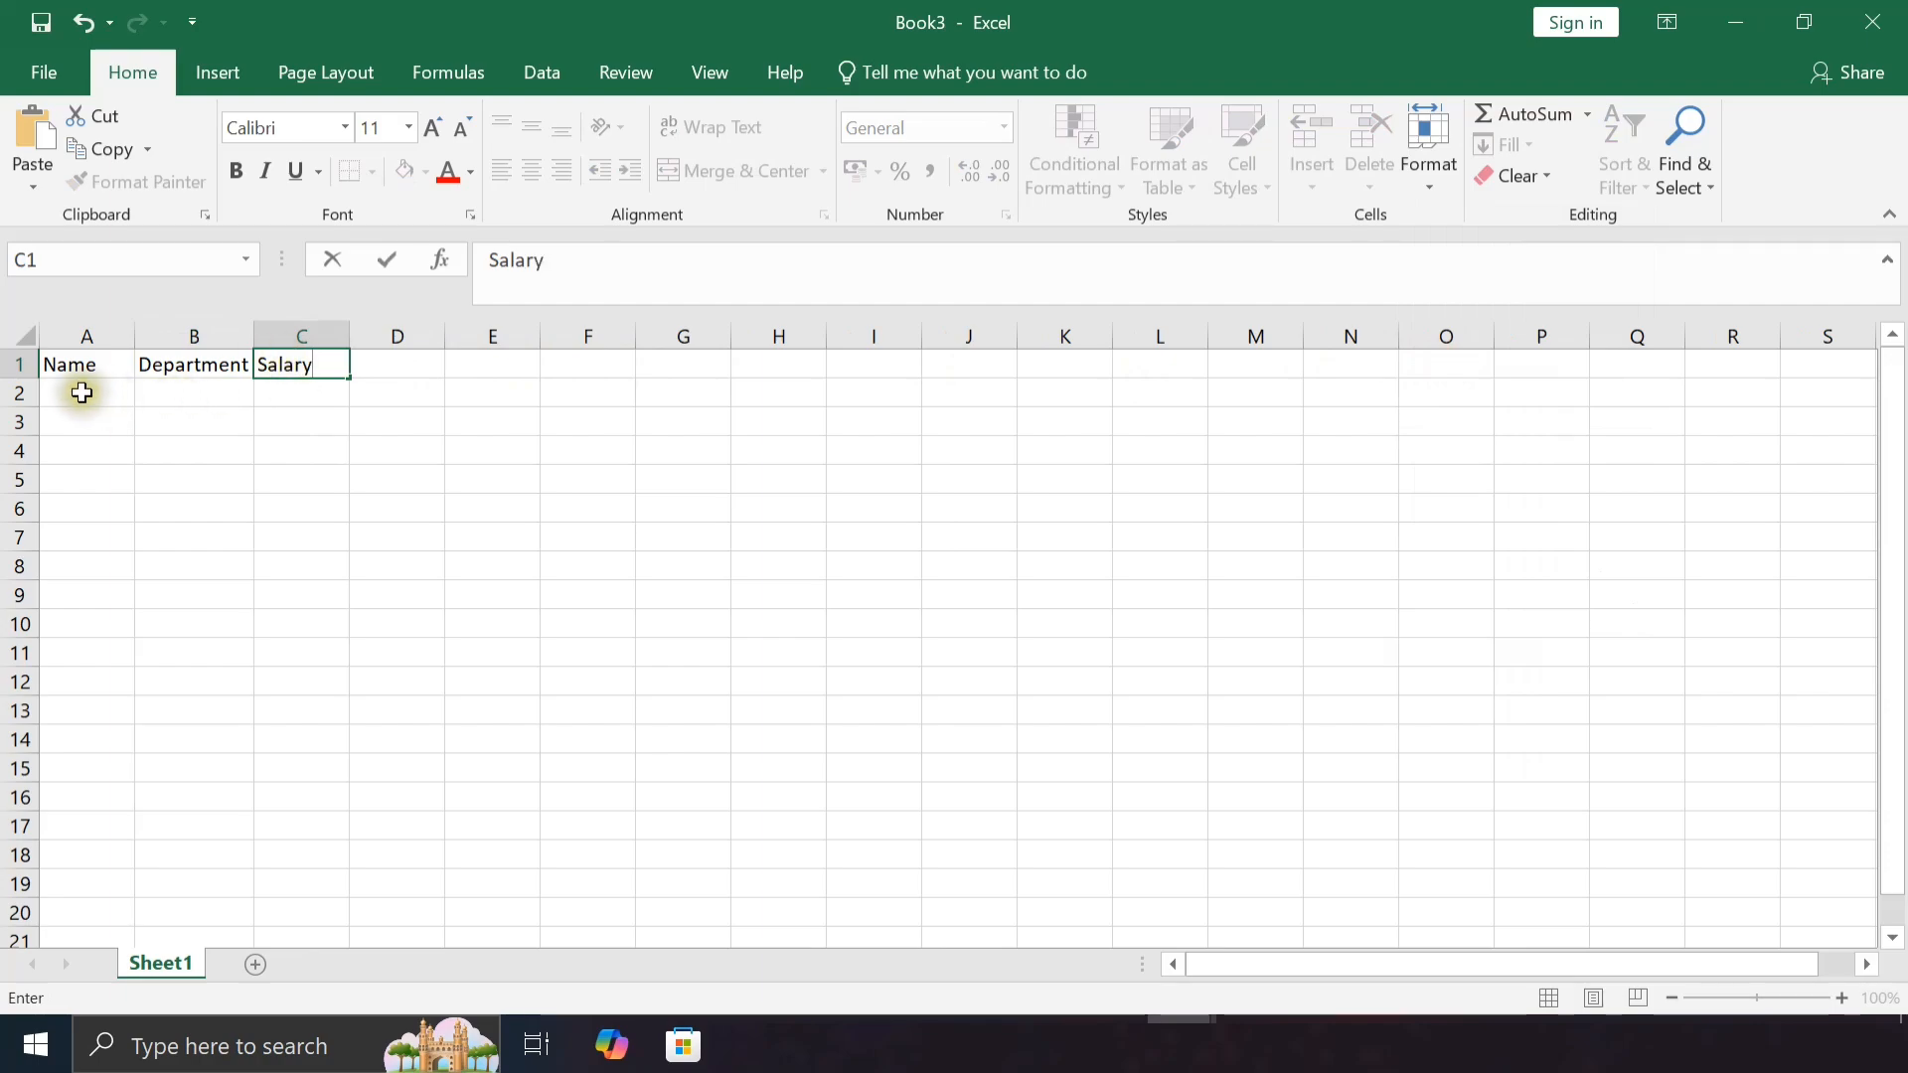
Enter the three employees' first names in cells A2 to A4 under the Name heading
click(77, 390)
text(Rahu)
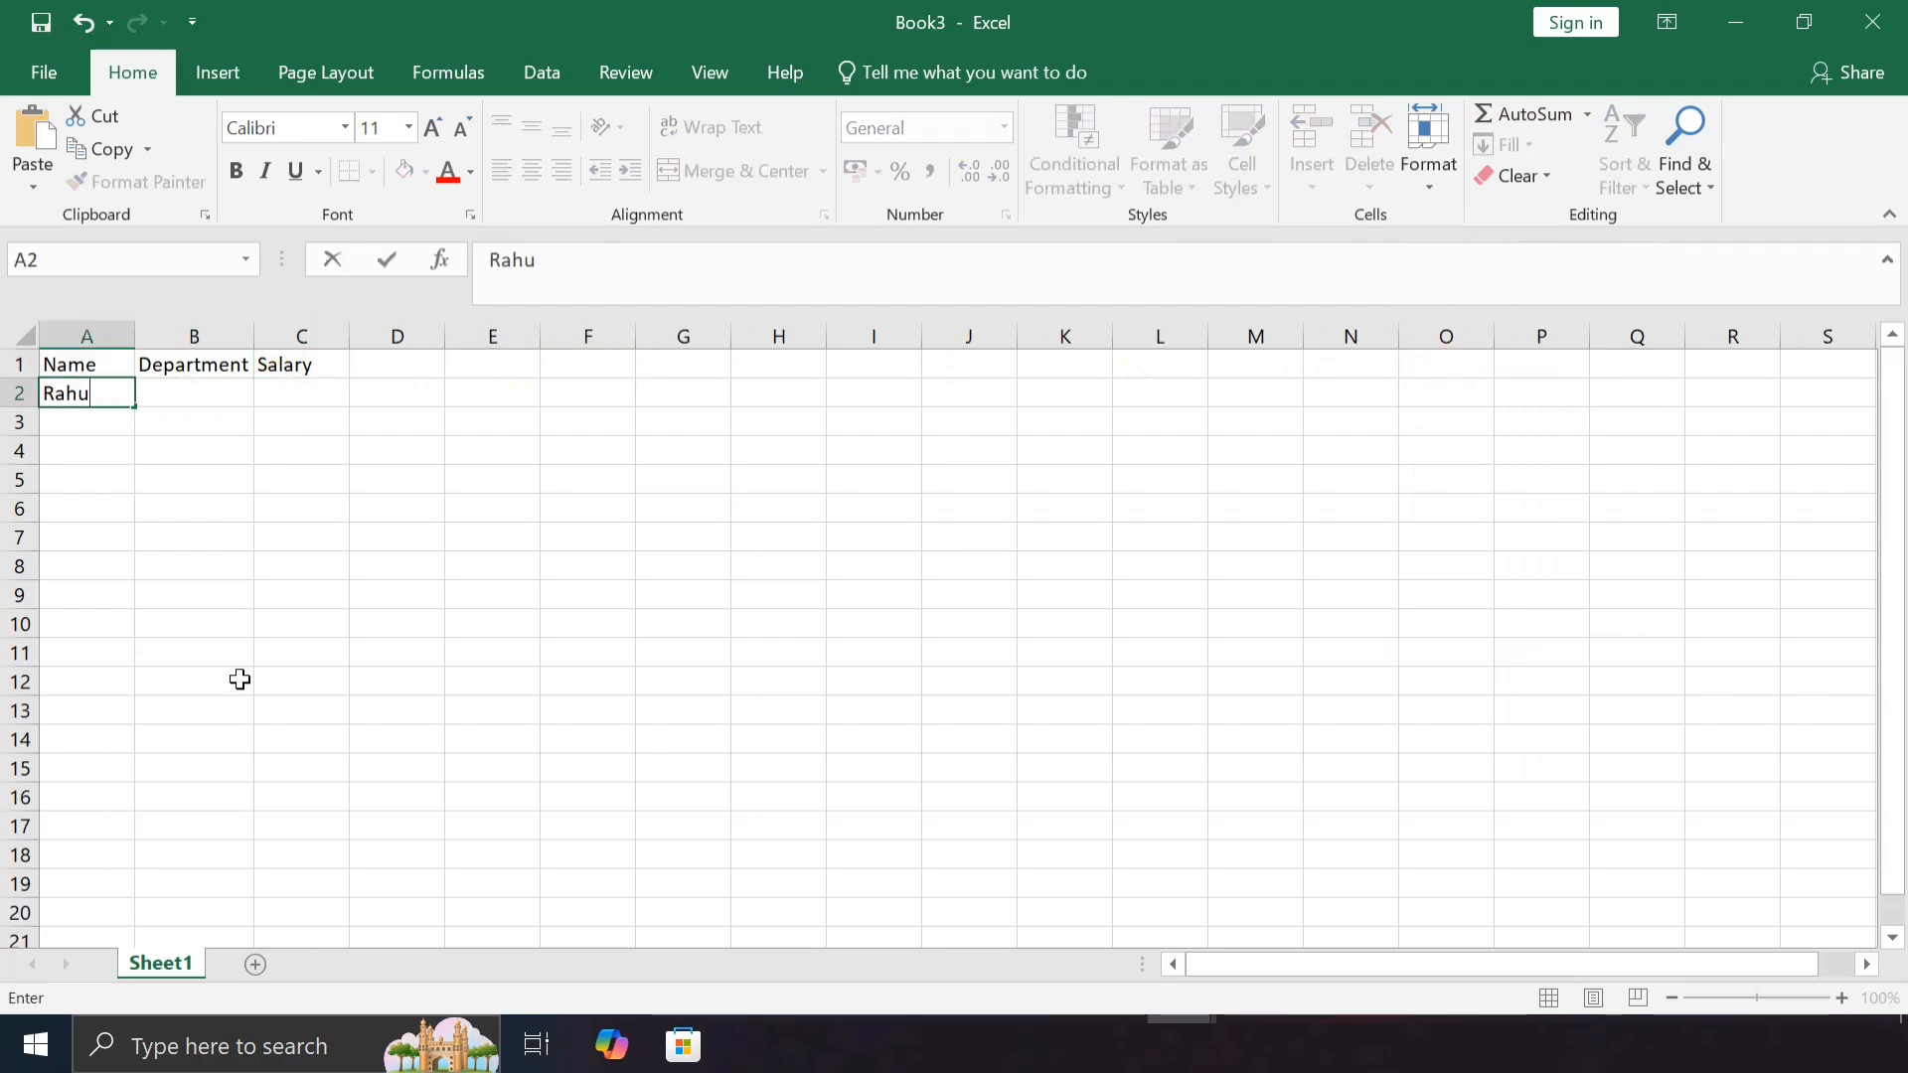
text(l)
key(Return)
text(Priya)
key(Return)
text(N)
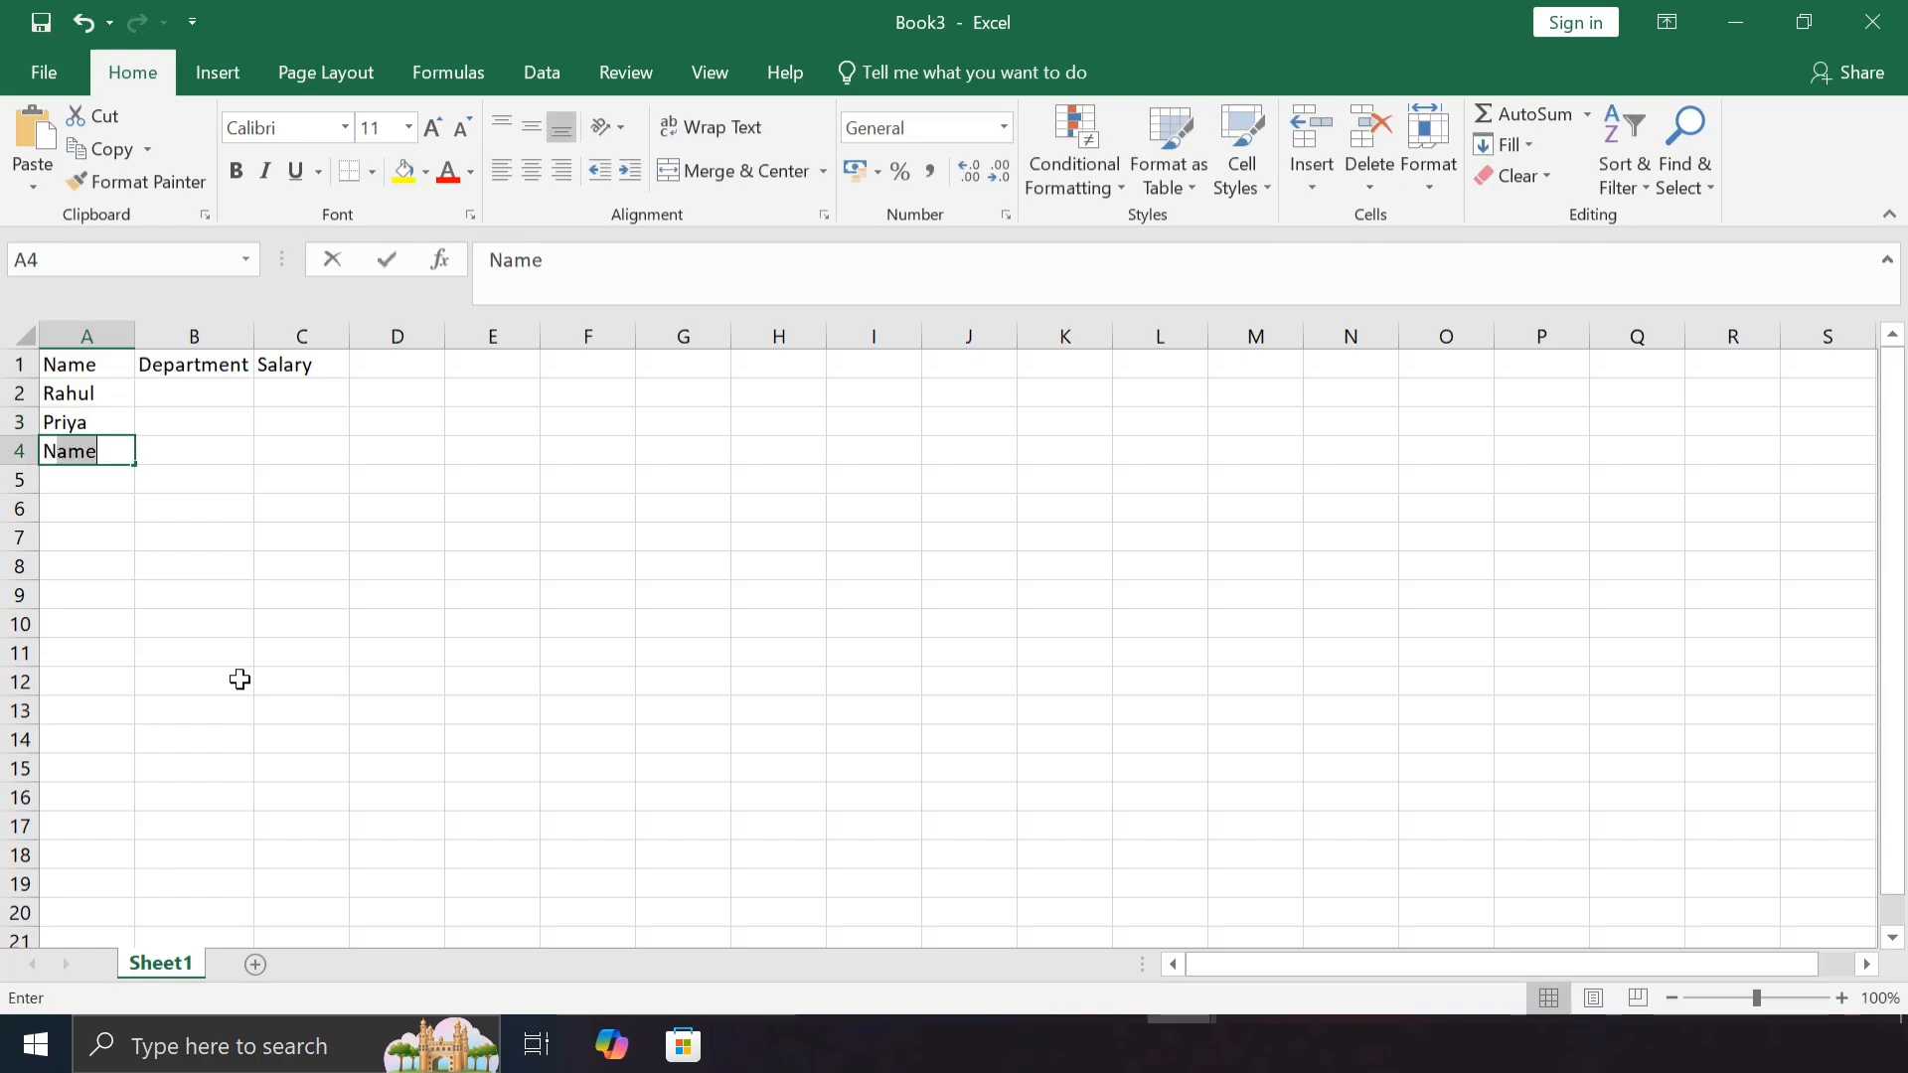
text(eha)
Fill the Department column in B2 to B4 with Sales, HR and Accounts
click(213, 392)
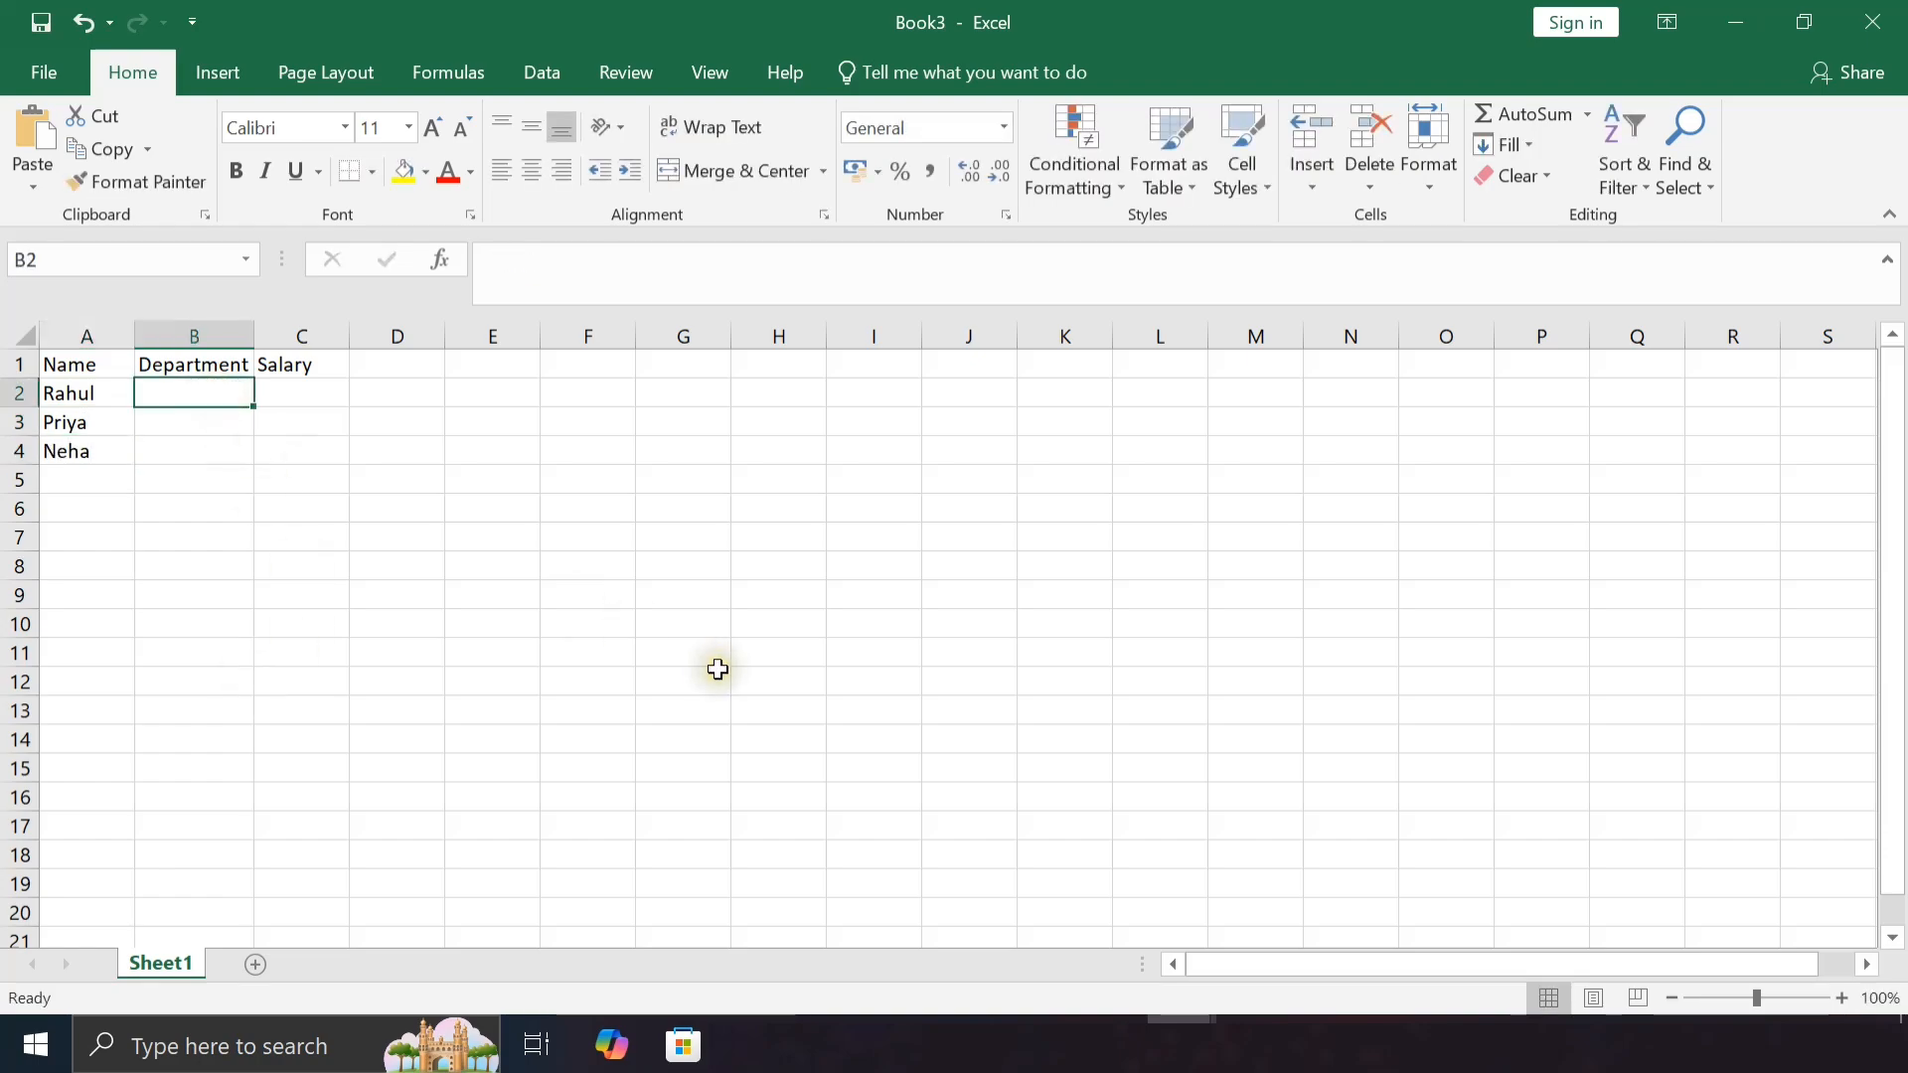
text(Sales)
key(Return)
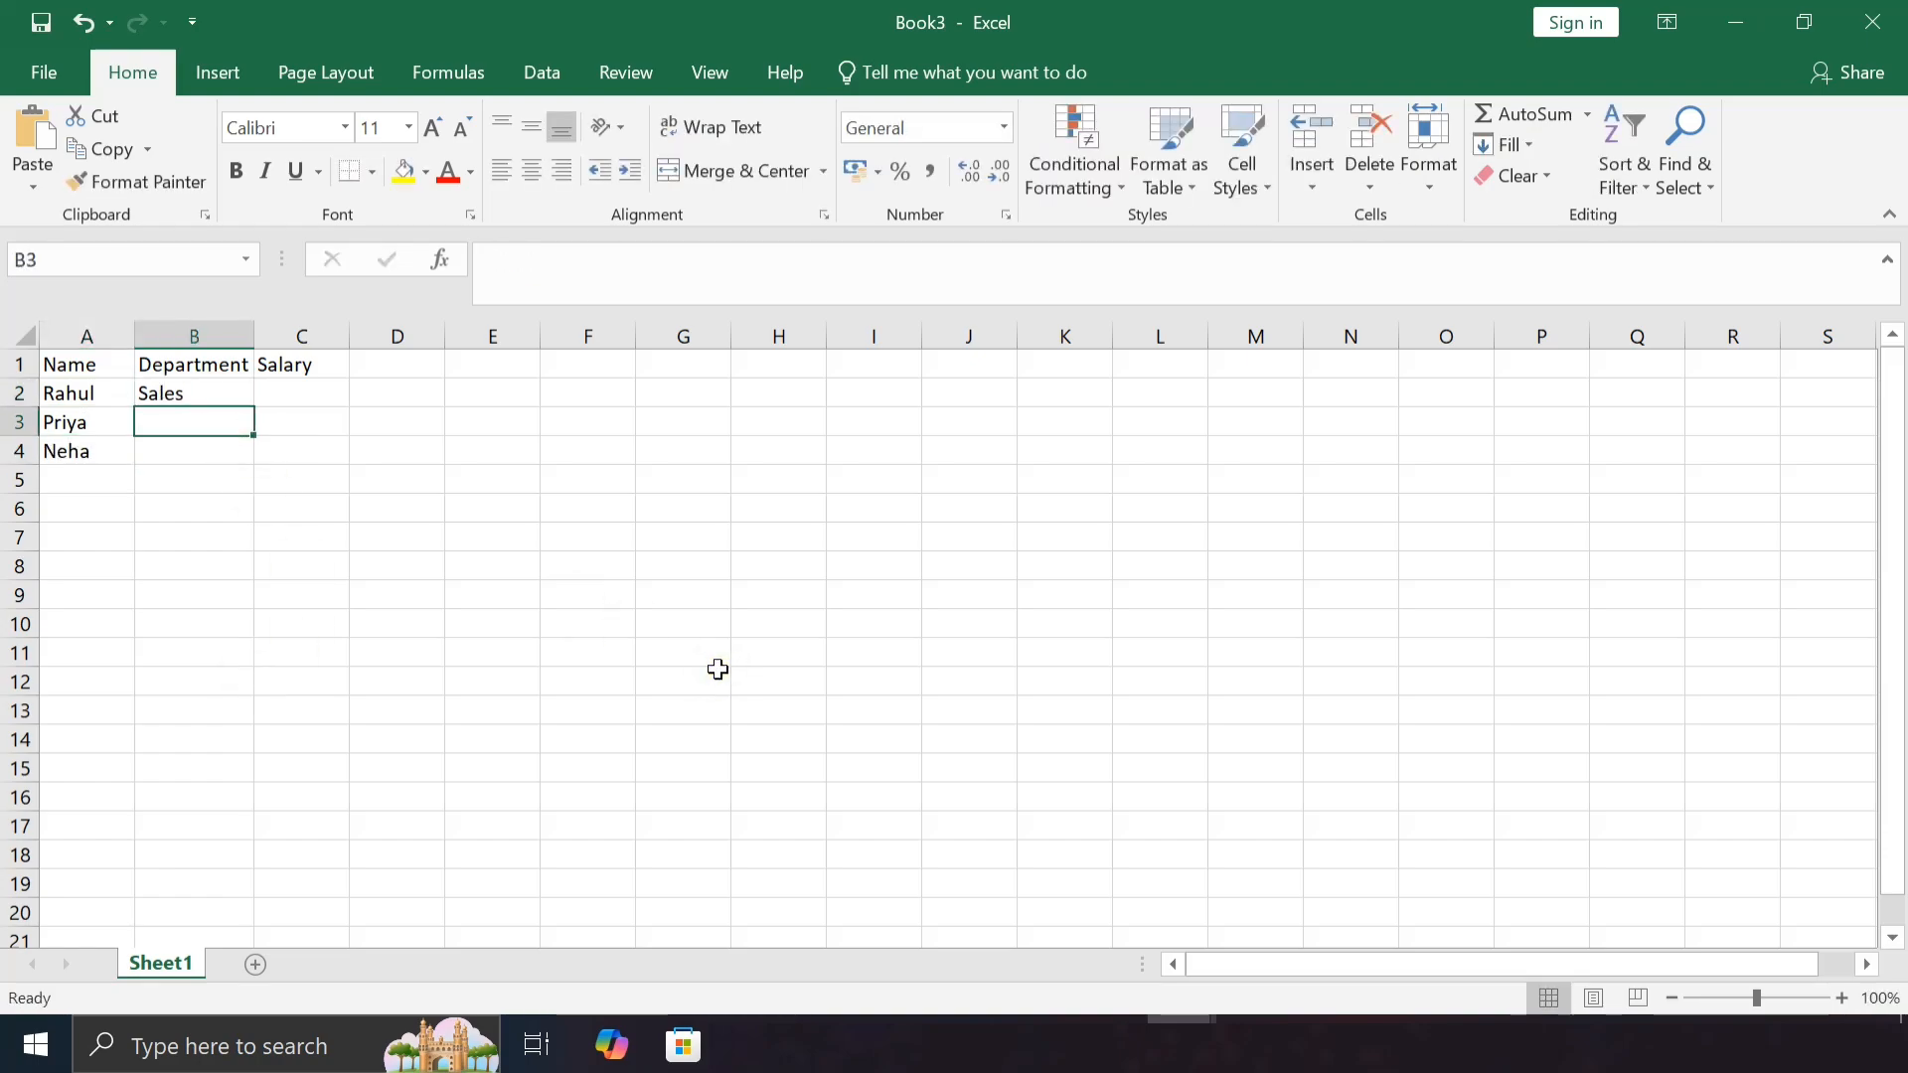
text(HR)
key(Return)
text(Acc)
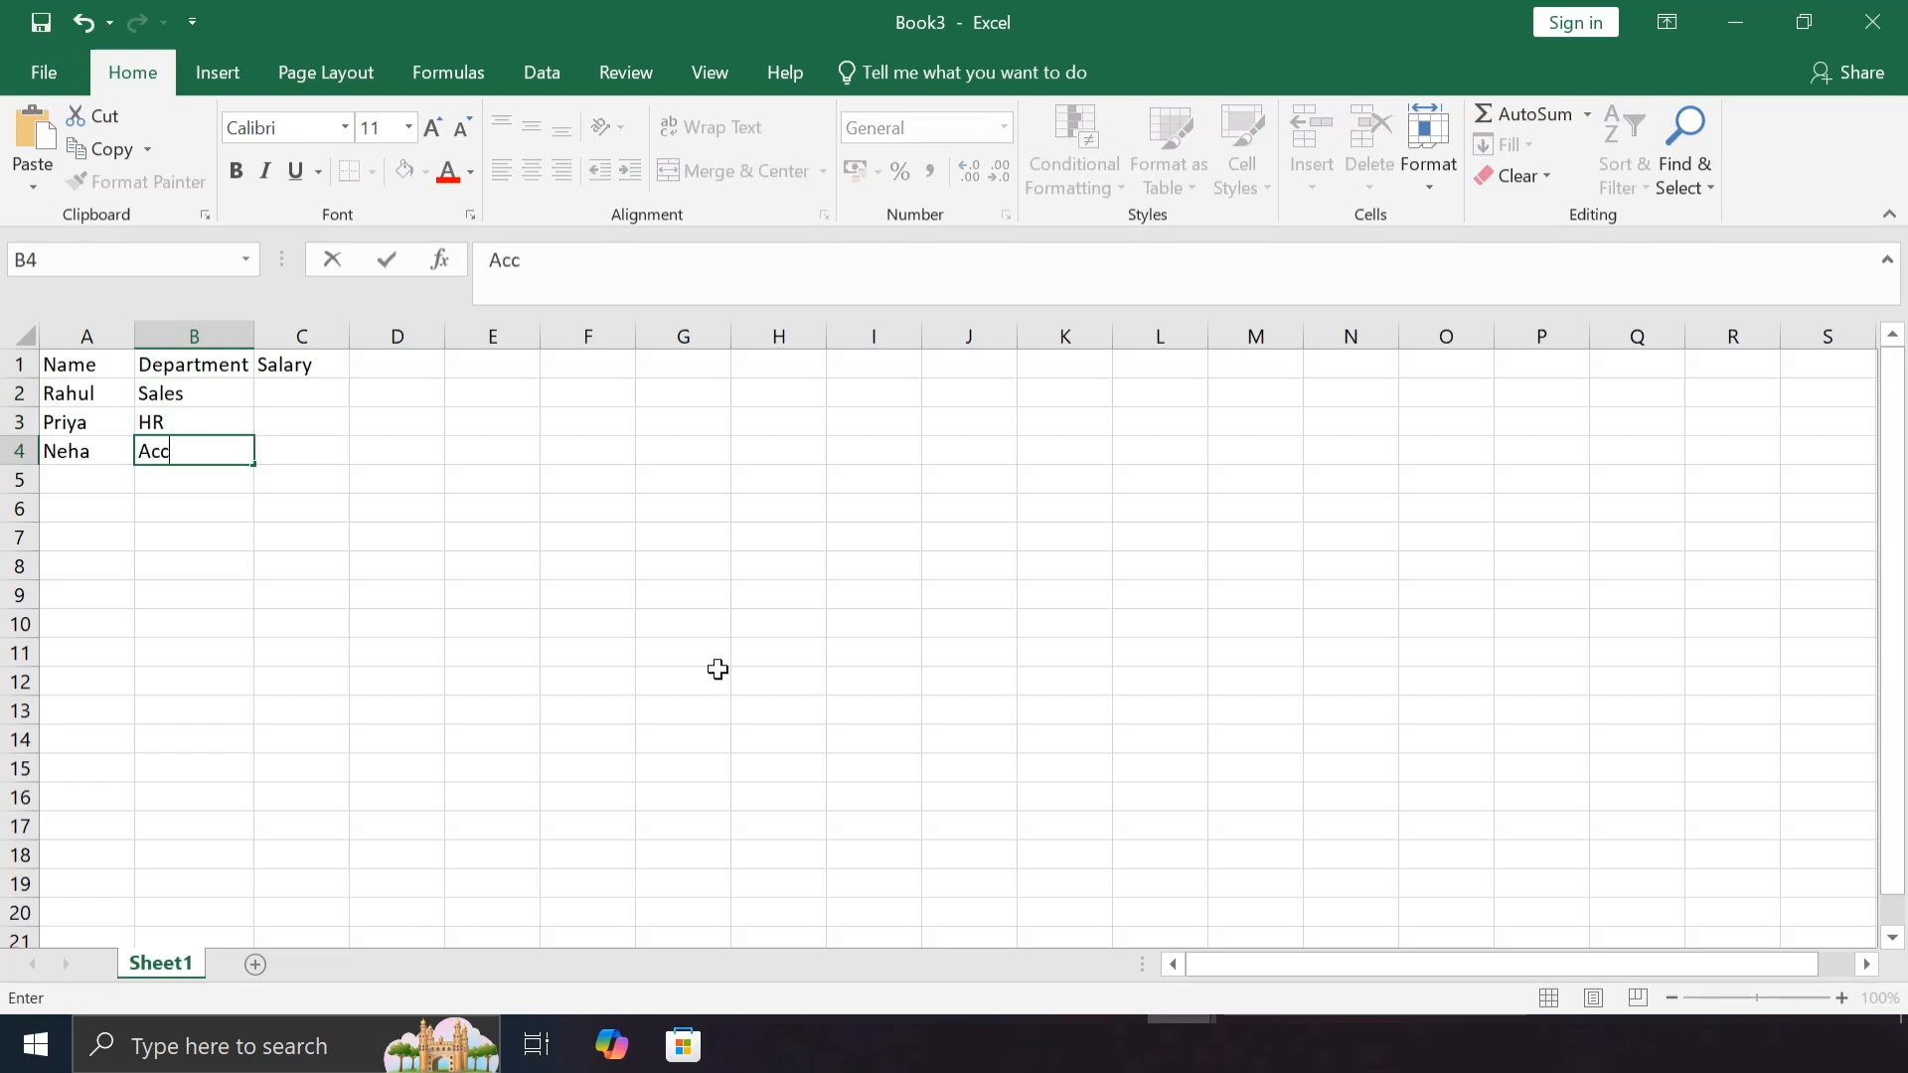
text(ounts)
Fill the Salary column in C2 to C4 with 25000, 30000 and 28000
click(312, 393)
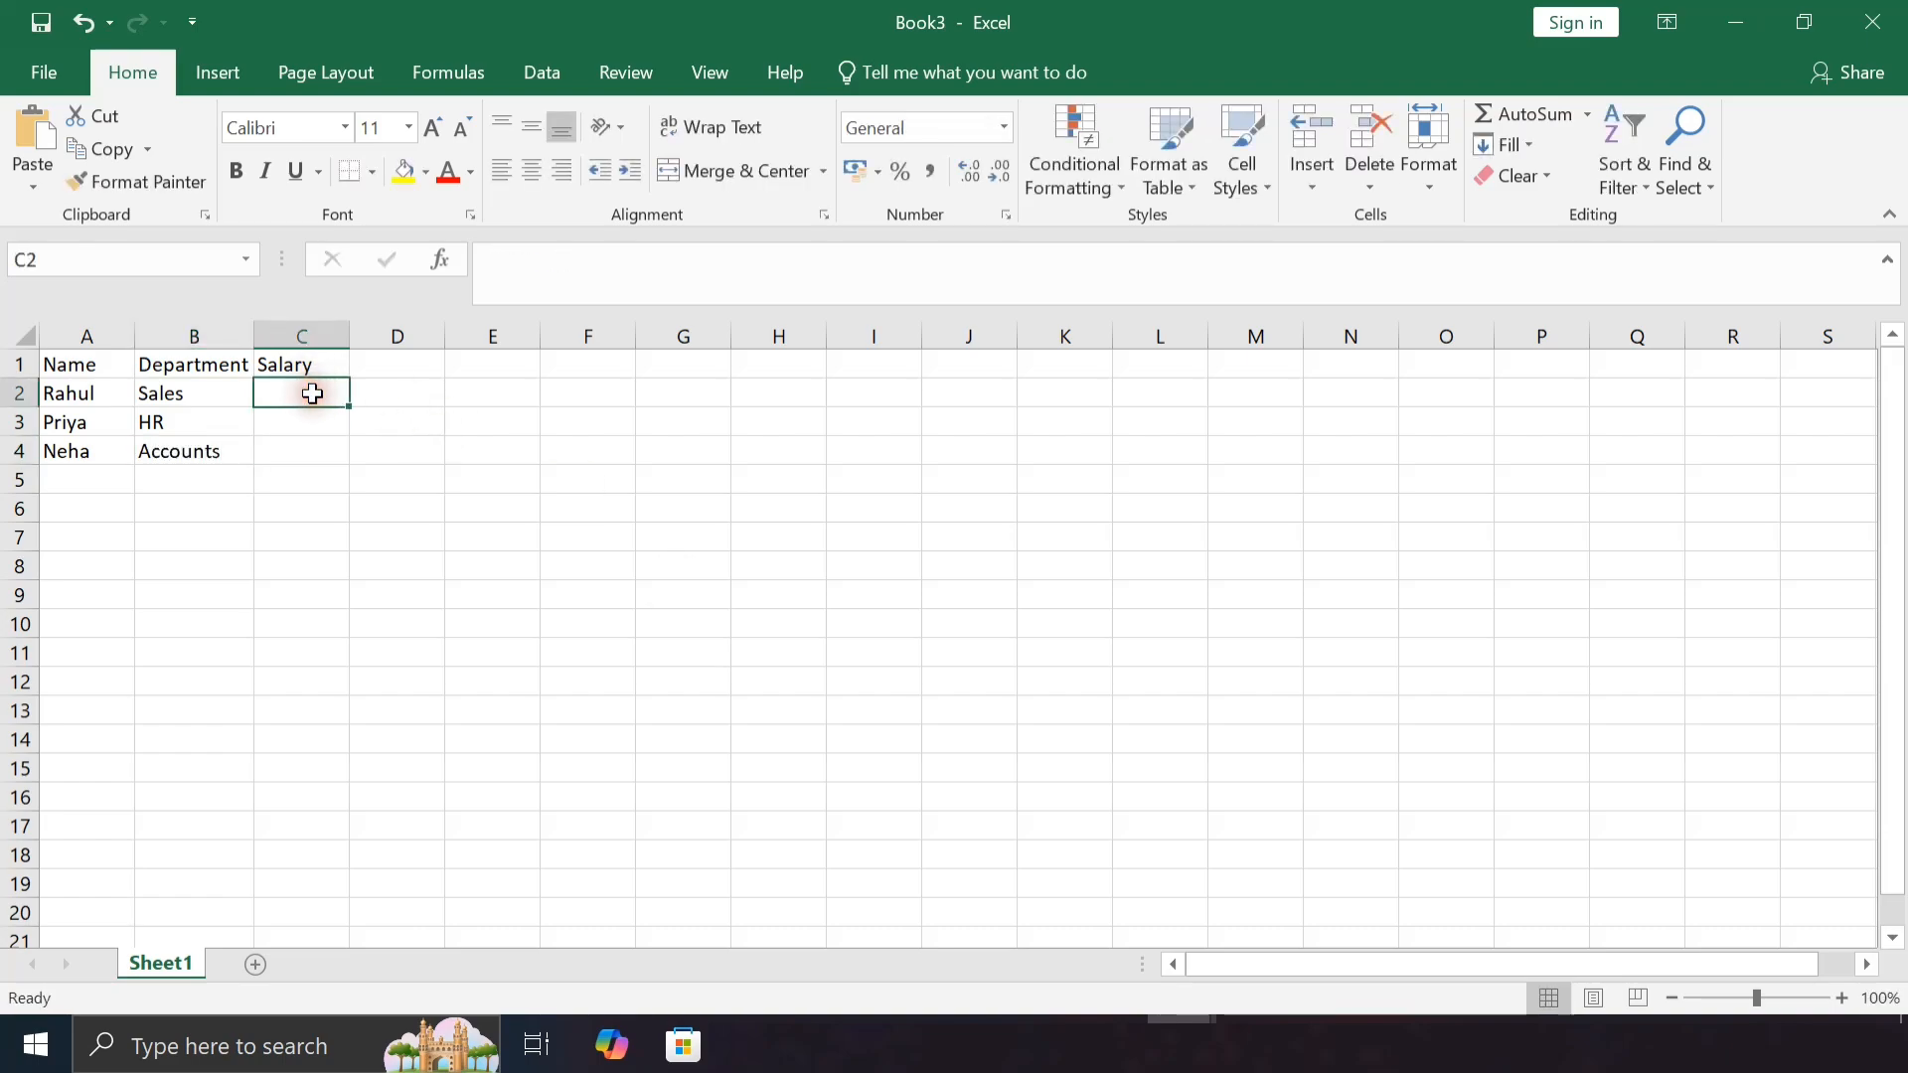
text(25000)
key(Return)
text(3)
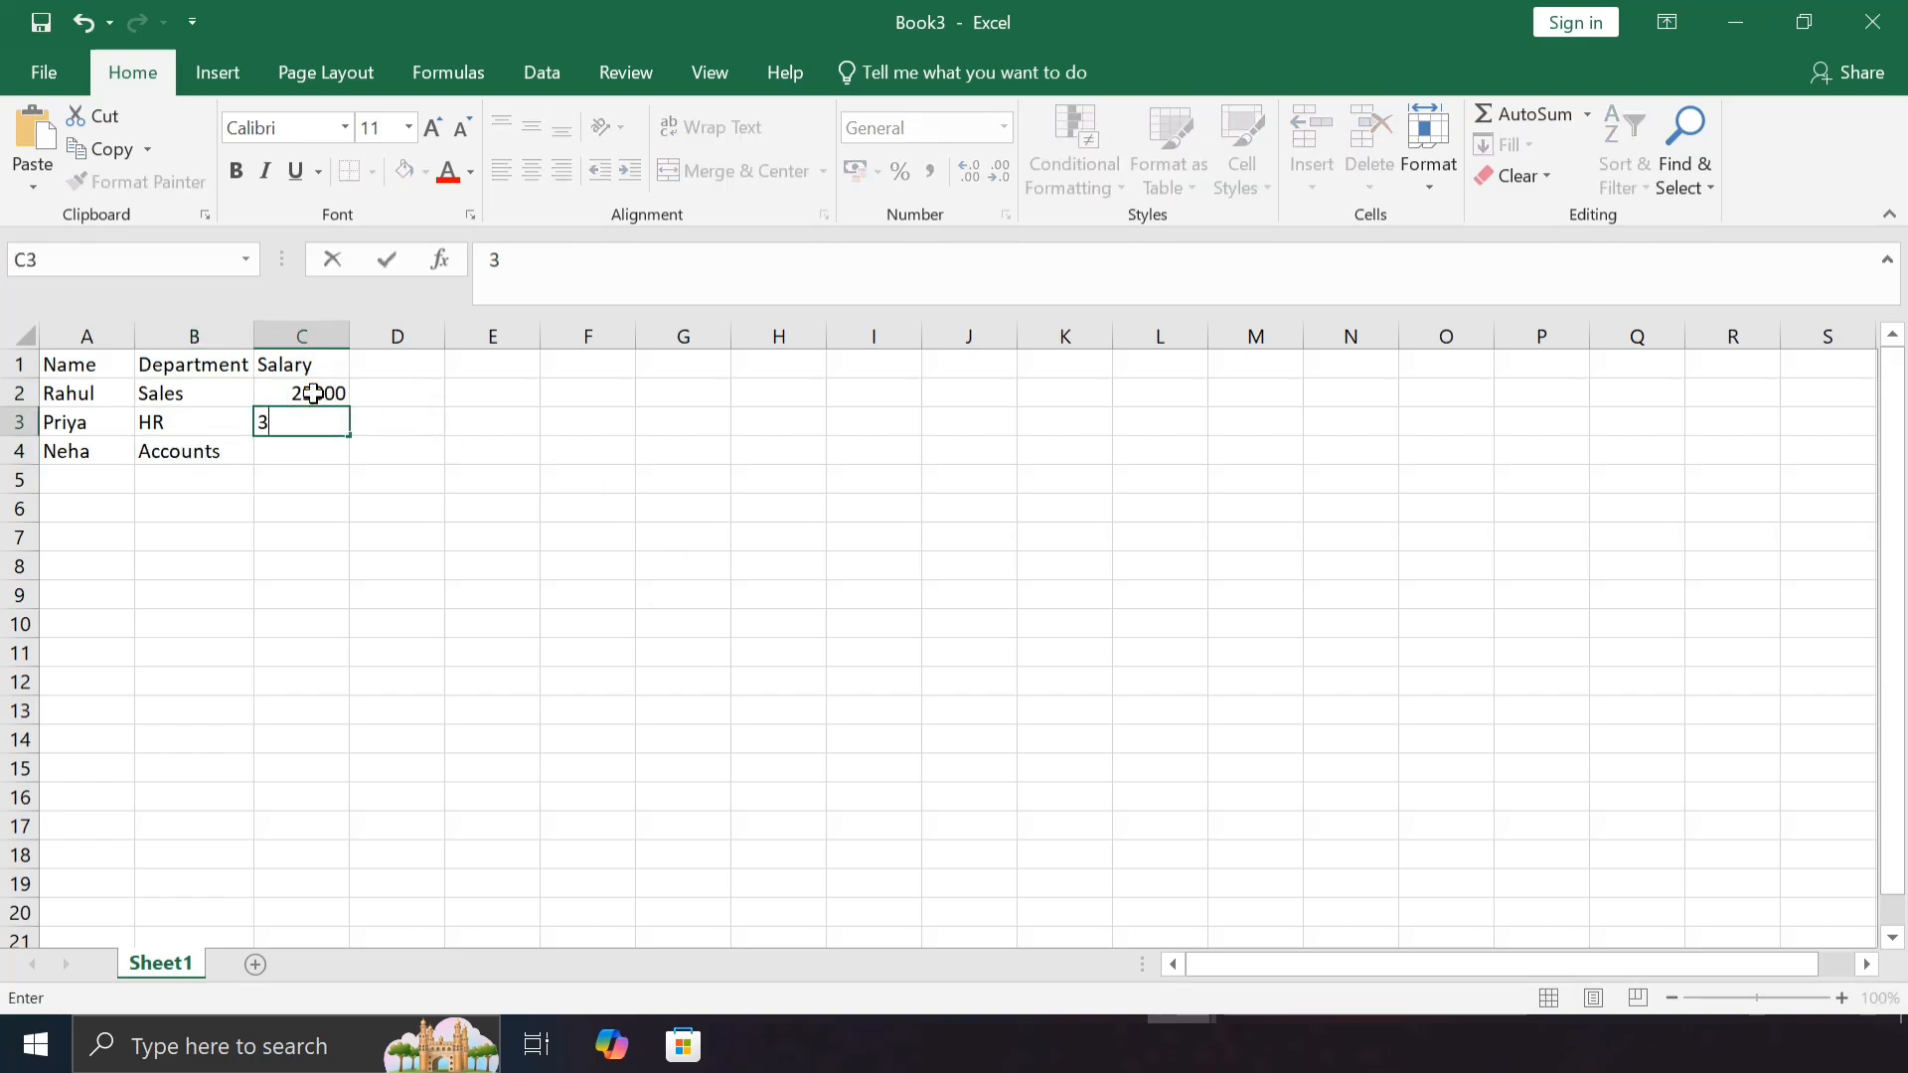
text(0000)
key(Return)
text(28000)
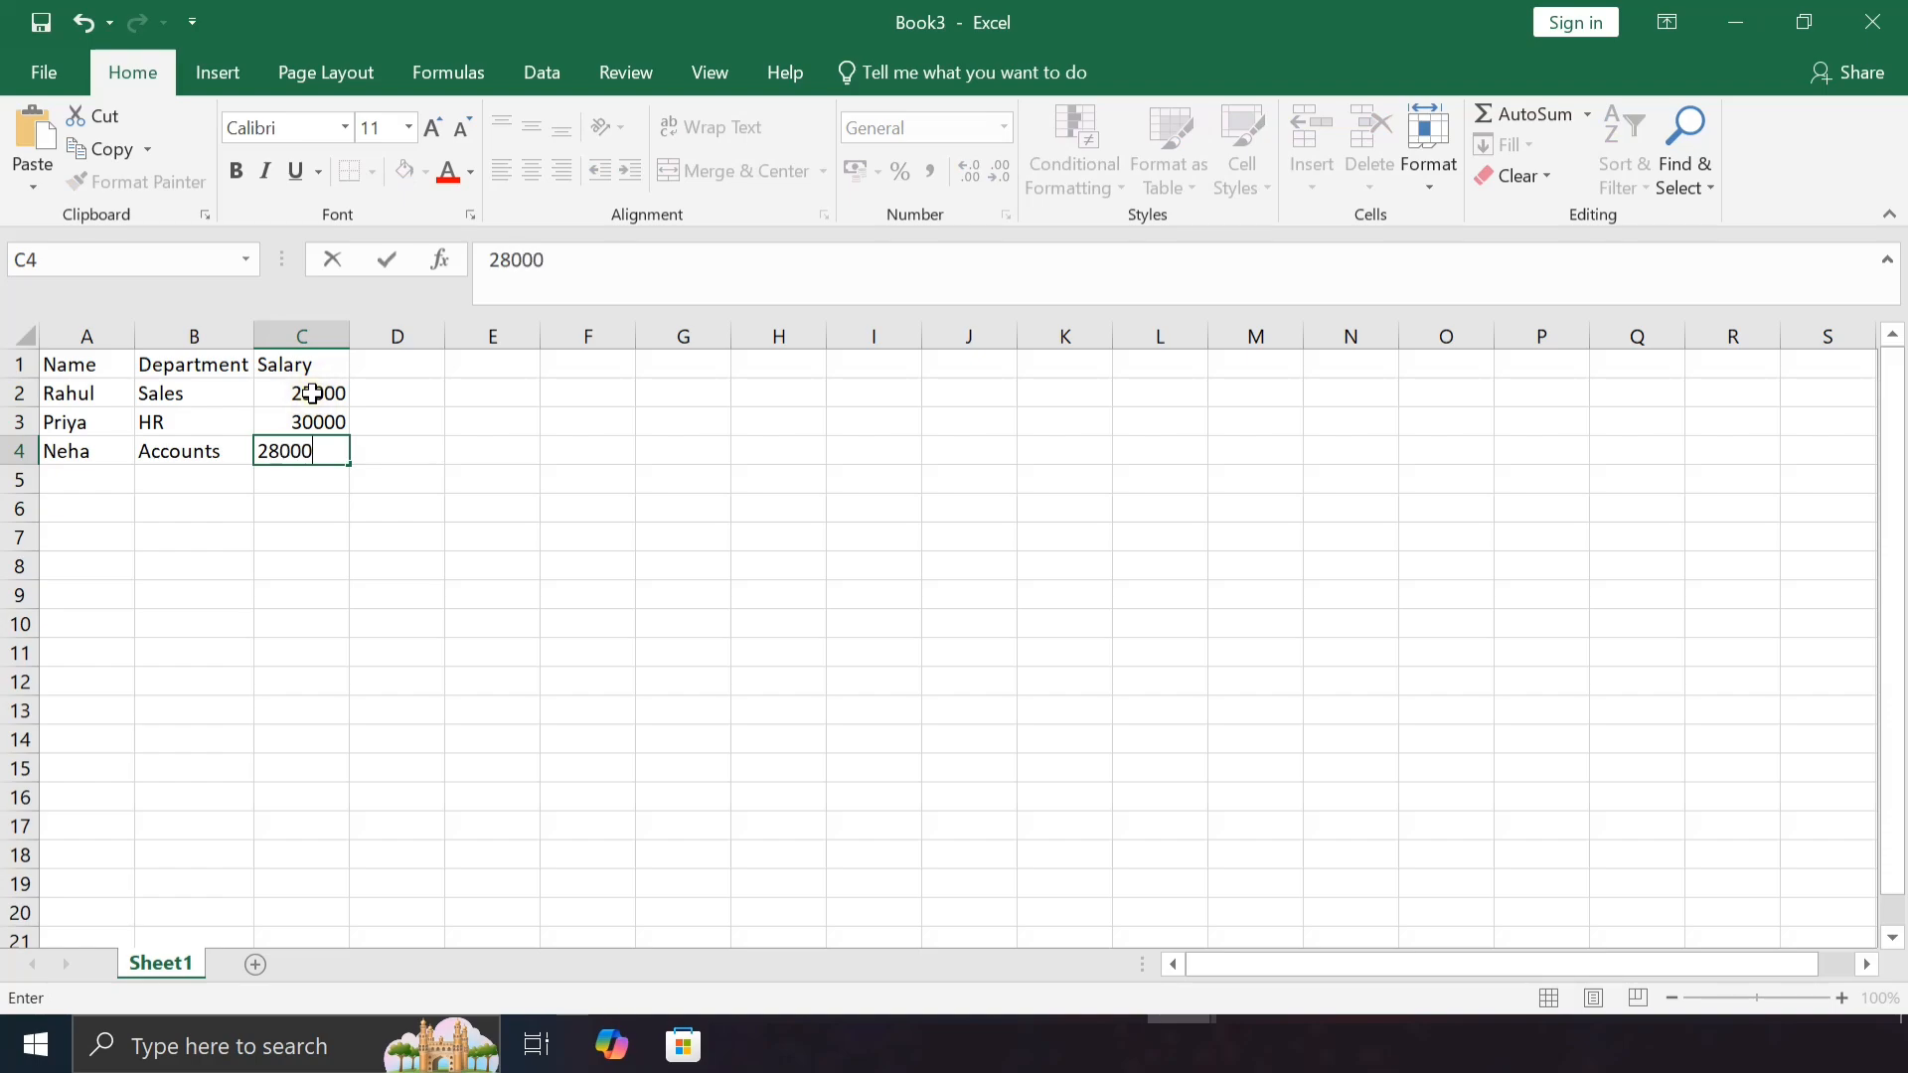
key(Return)
Replace the first name in A2 with the employee's full name and autofit column A's width to it
click(96, 393)
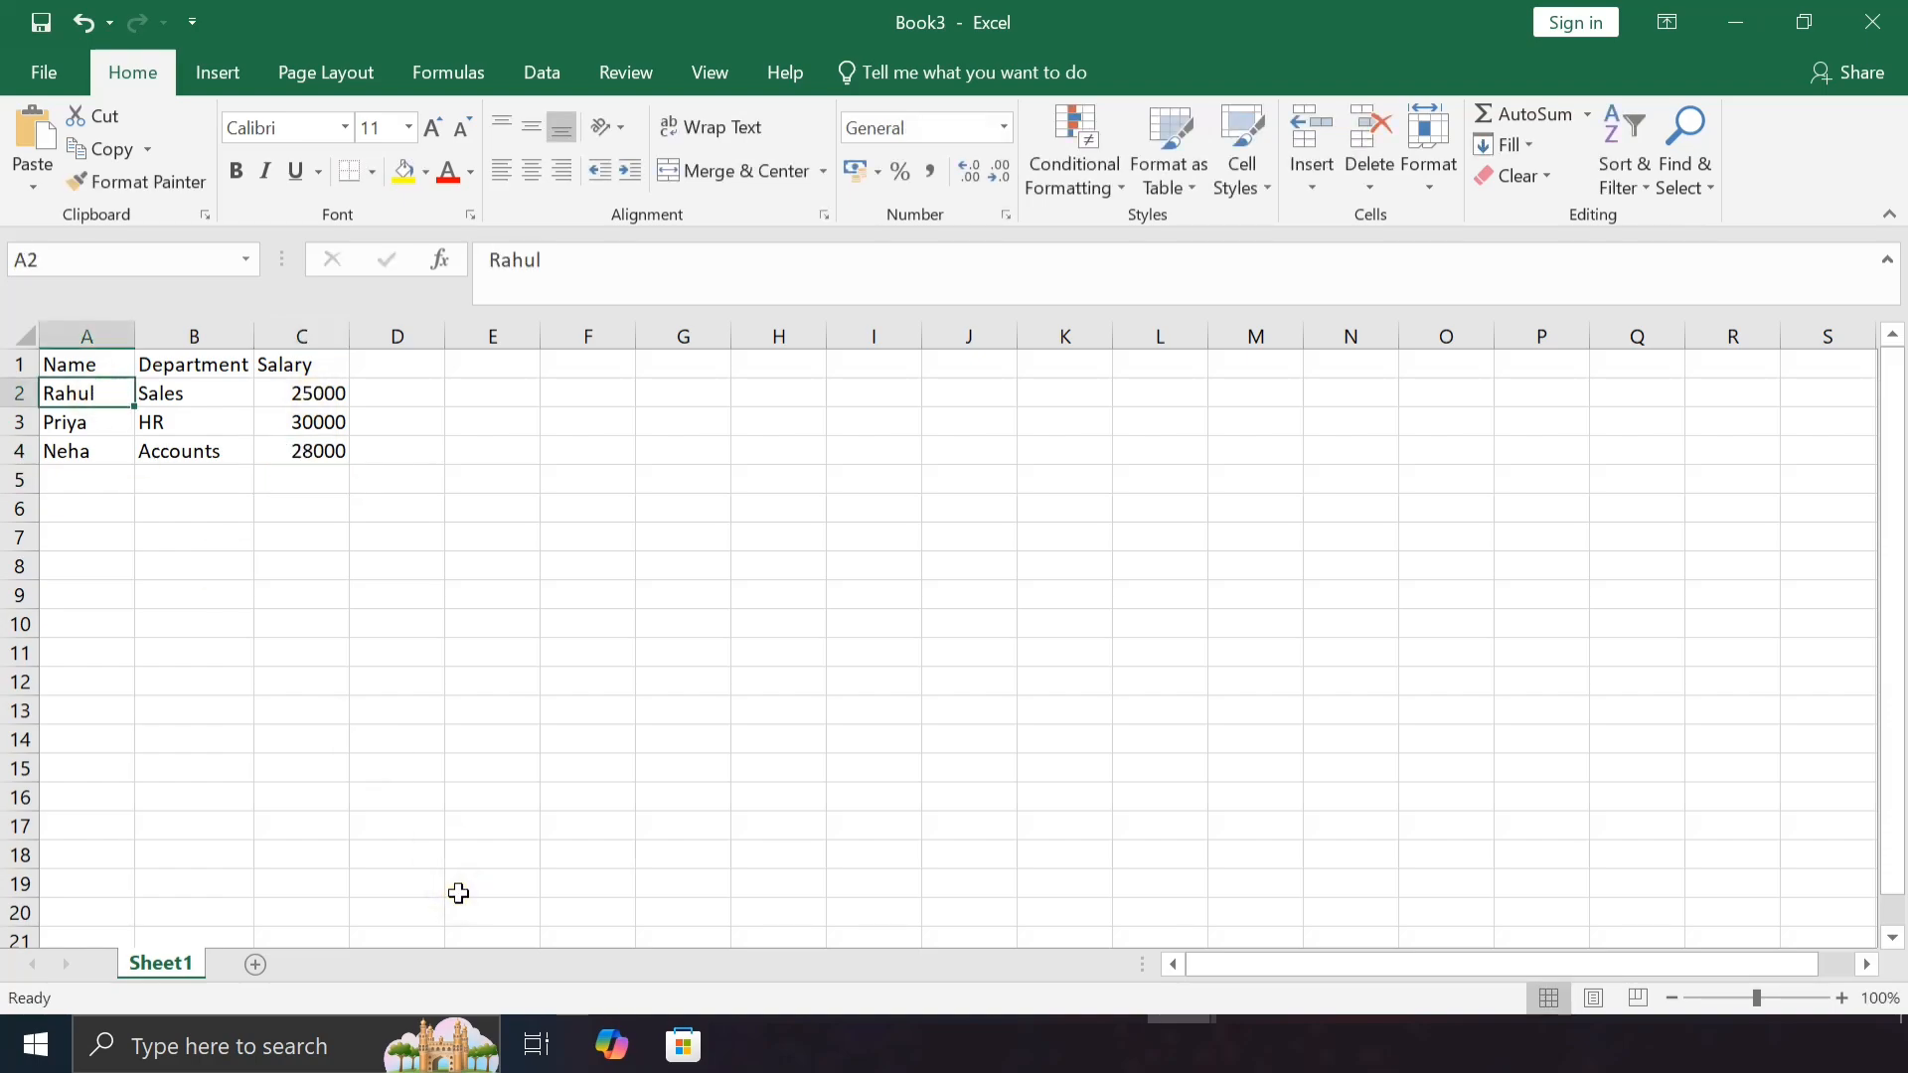
text(Rahul S)
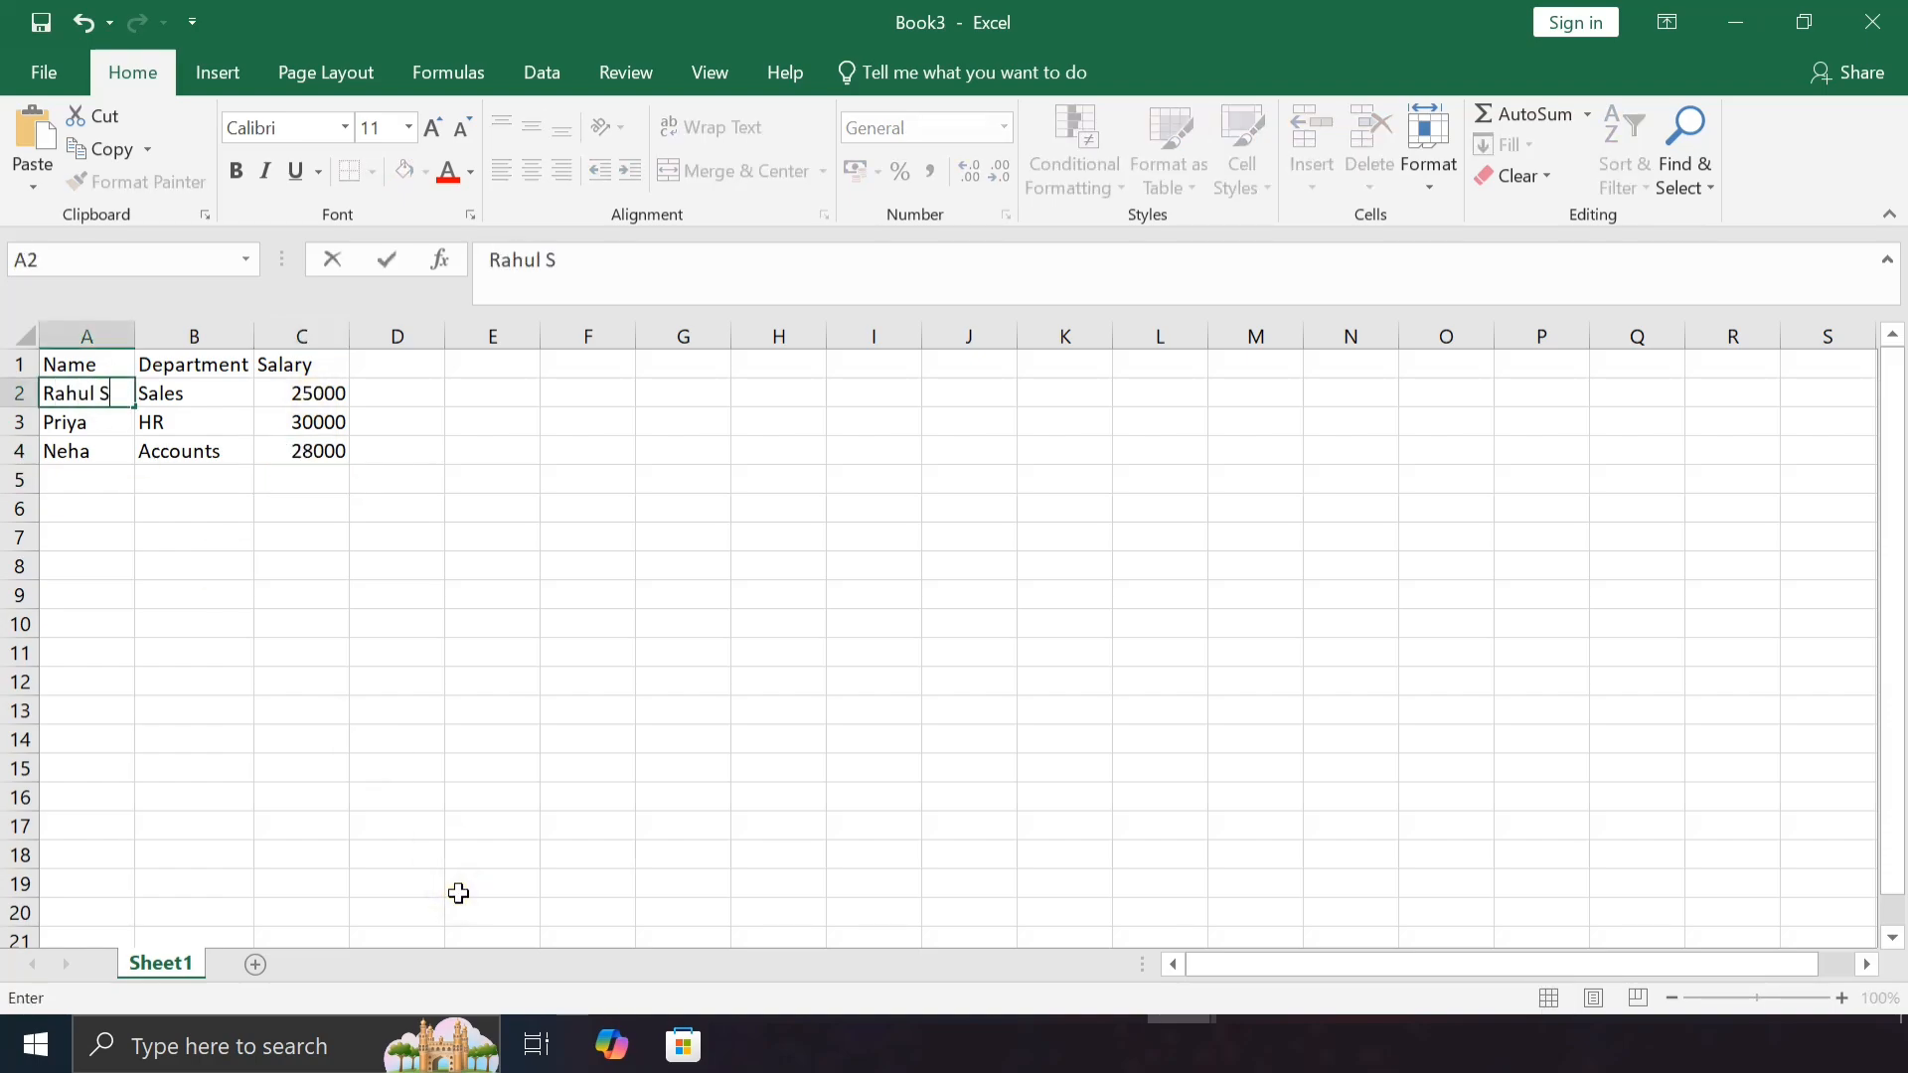
text(harma)
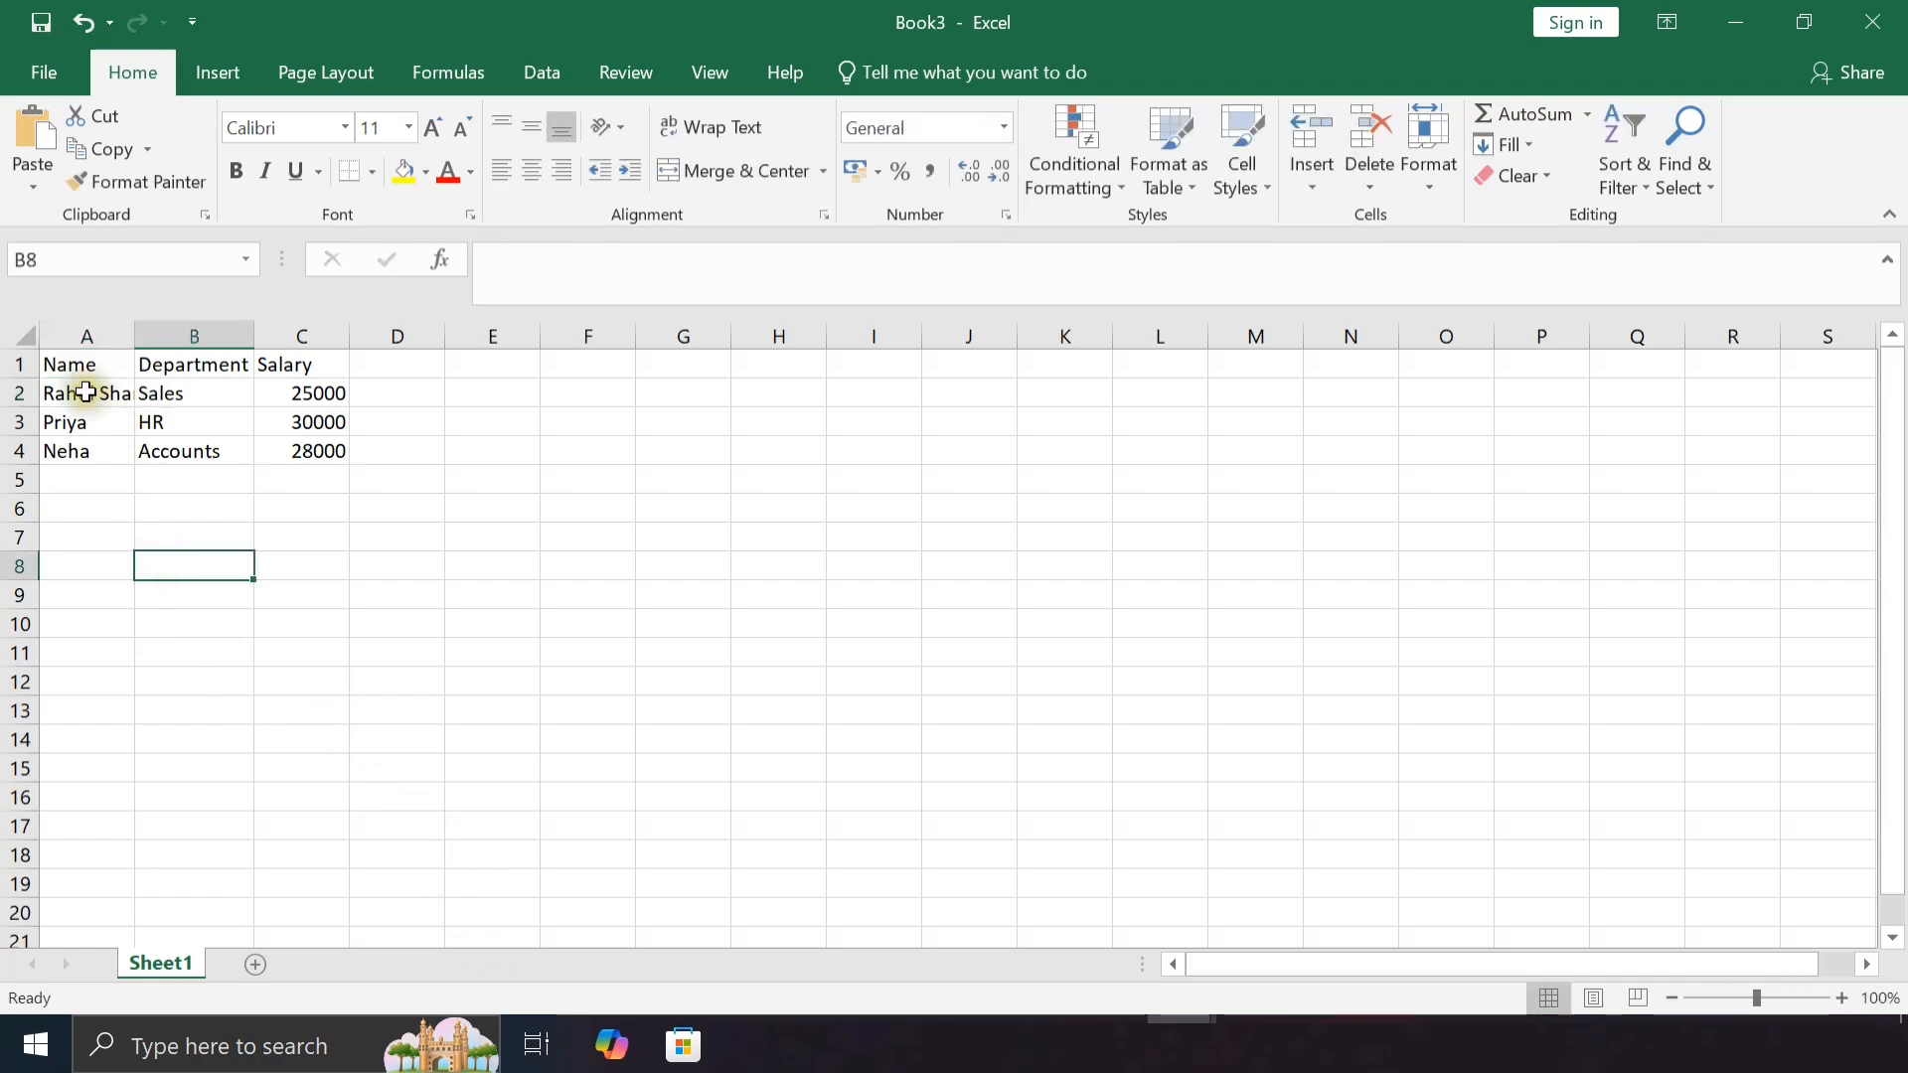
click(80, 387)
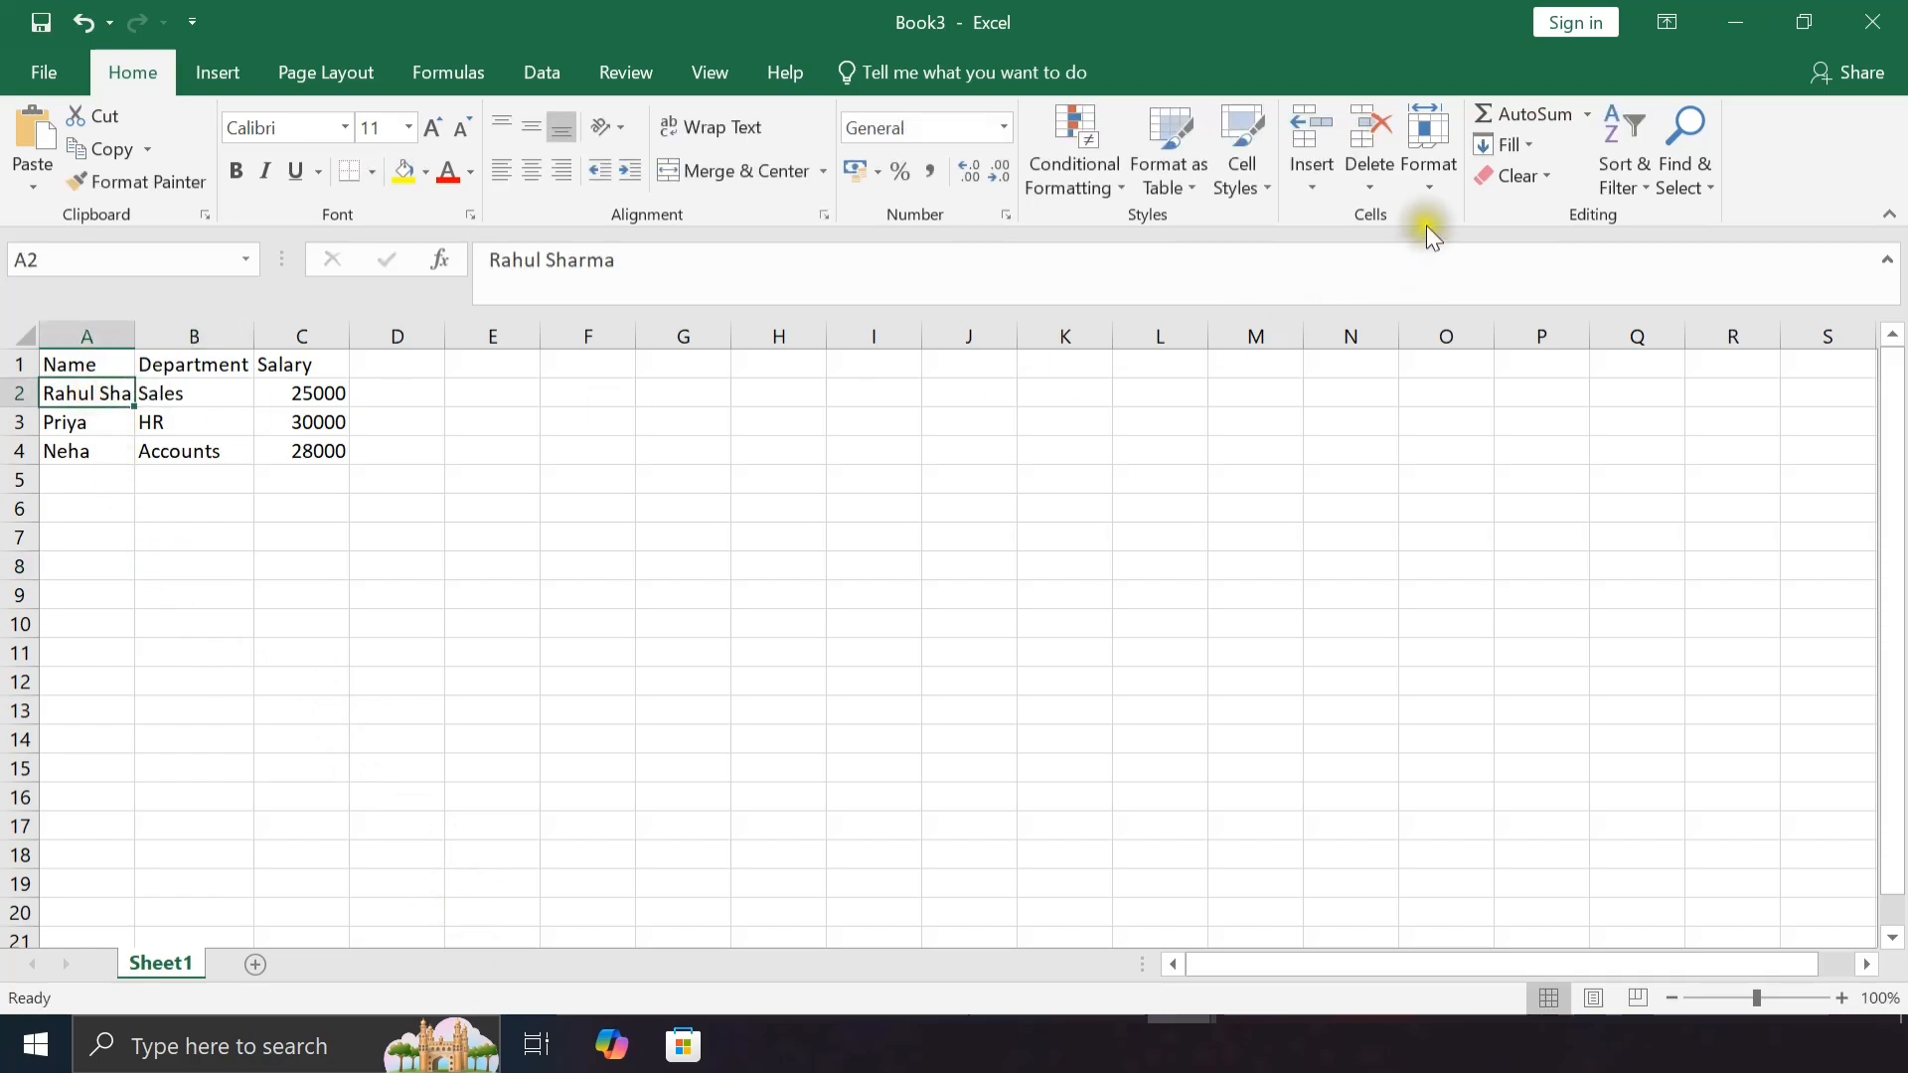
click(1437, 183)
click(1446, 362)
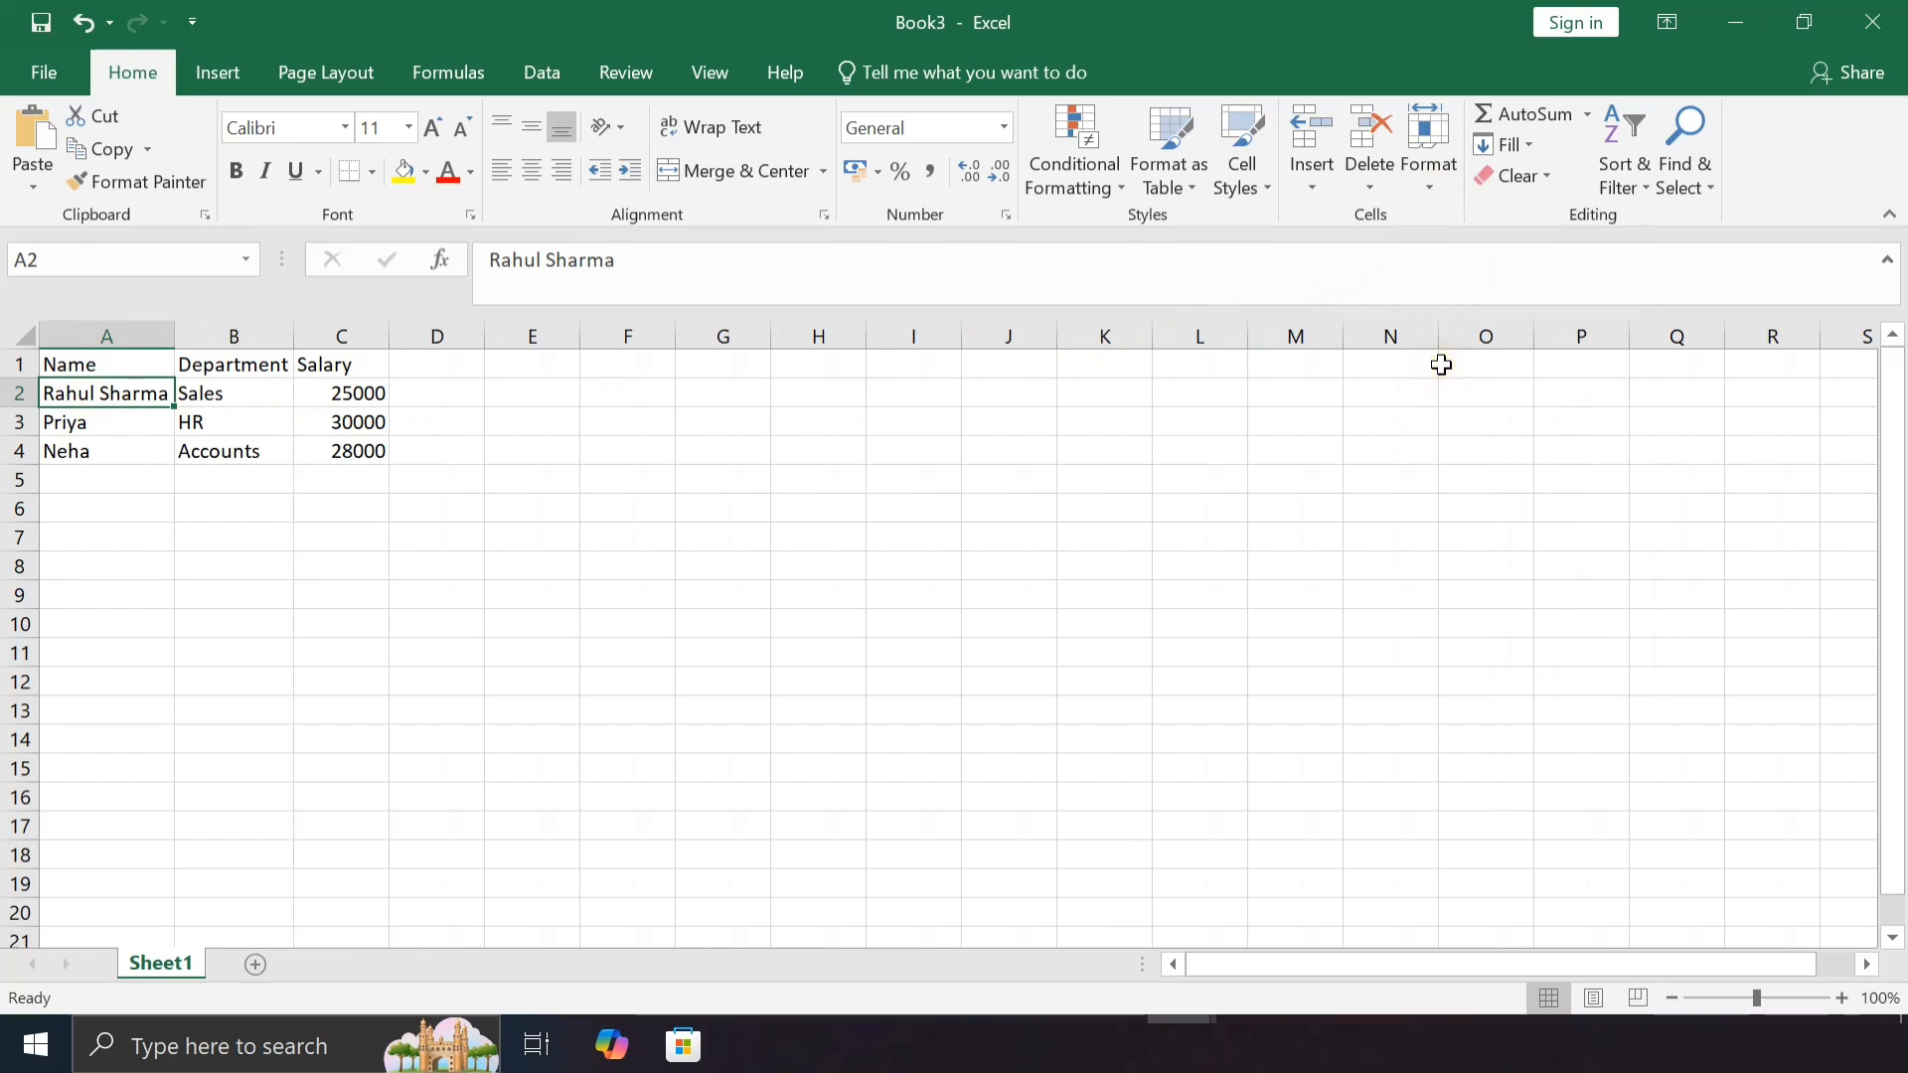
Change the salary of the first employee in C2 to 27000
click(349, 393)
text(27000)
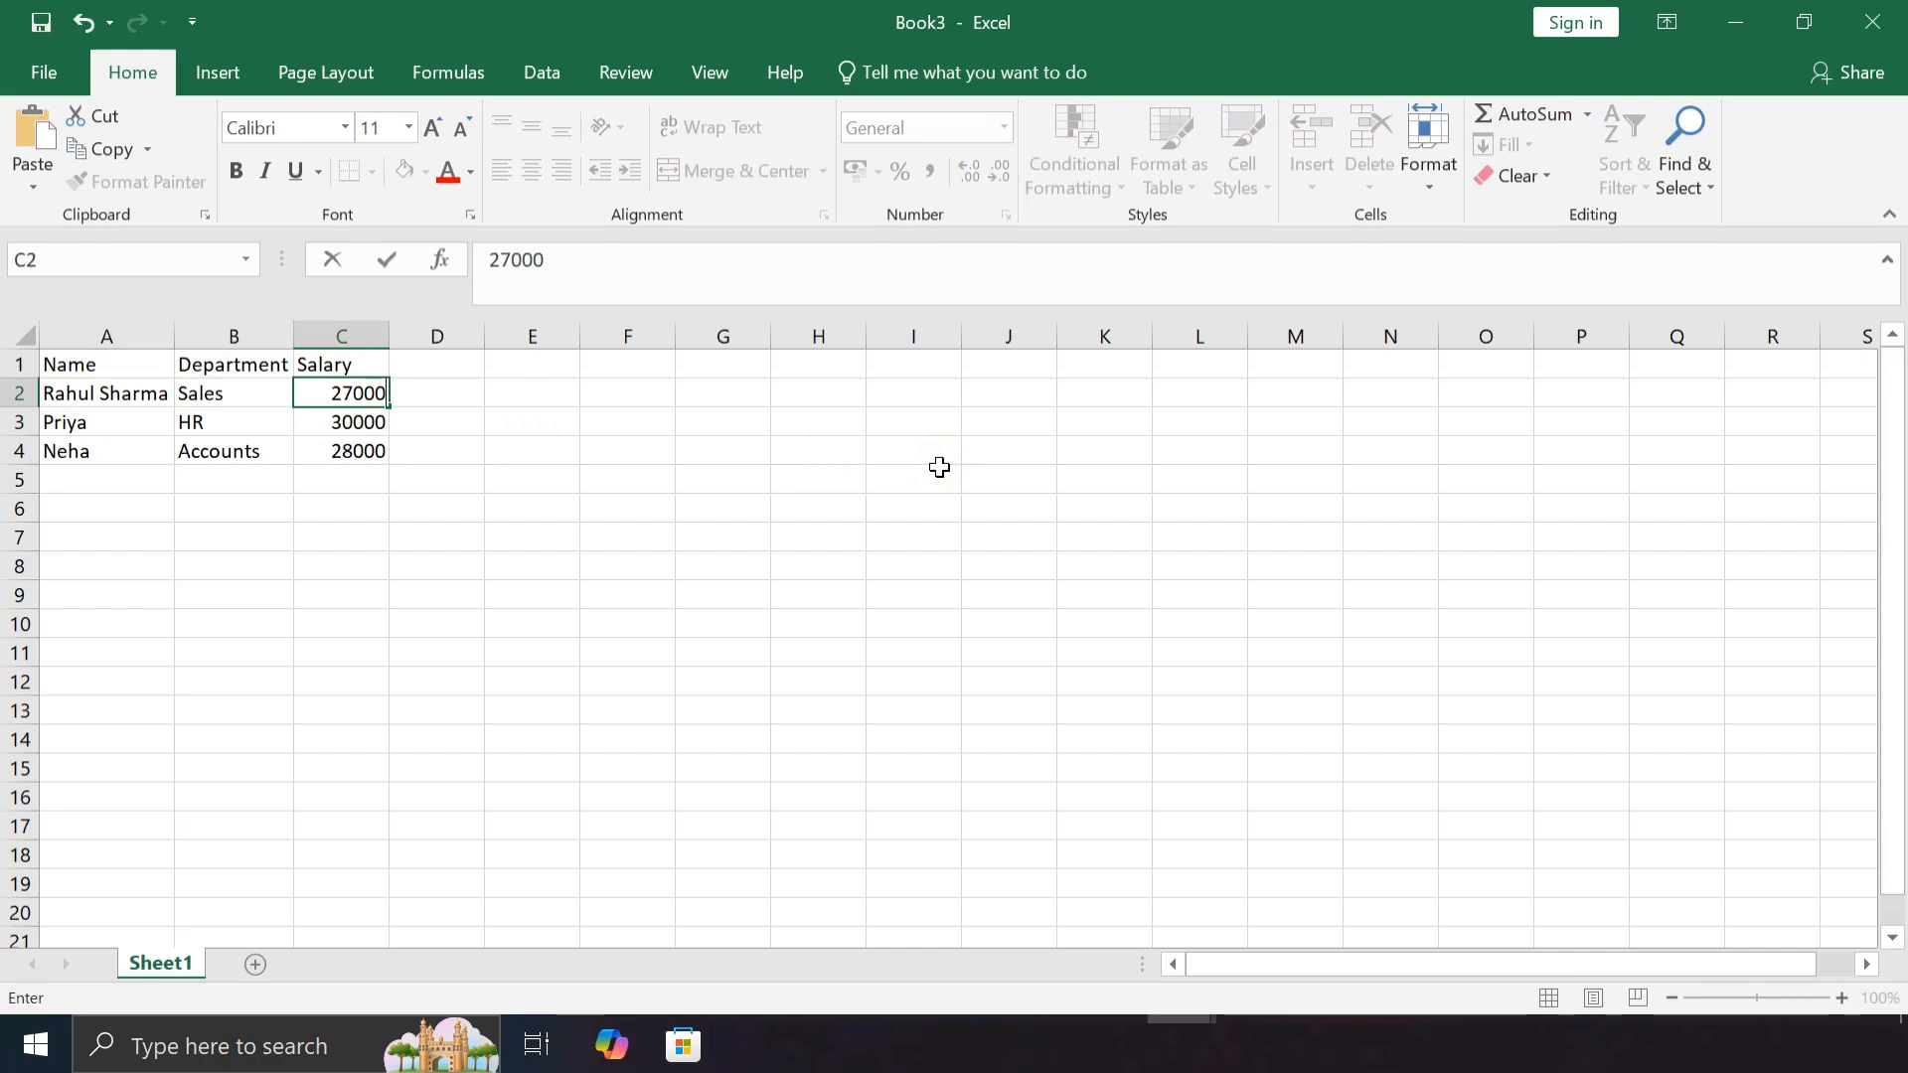
key(Return)
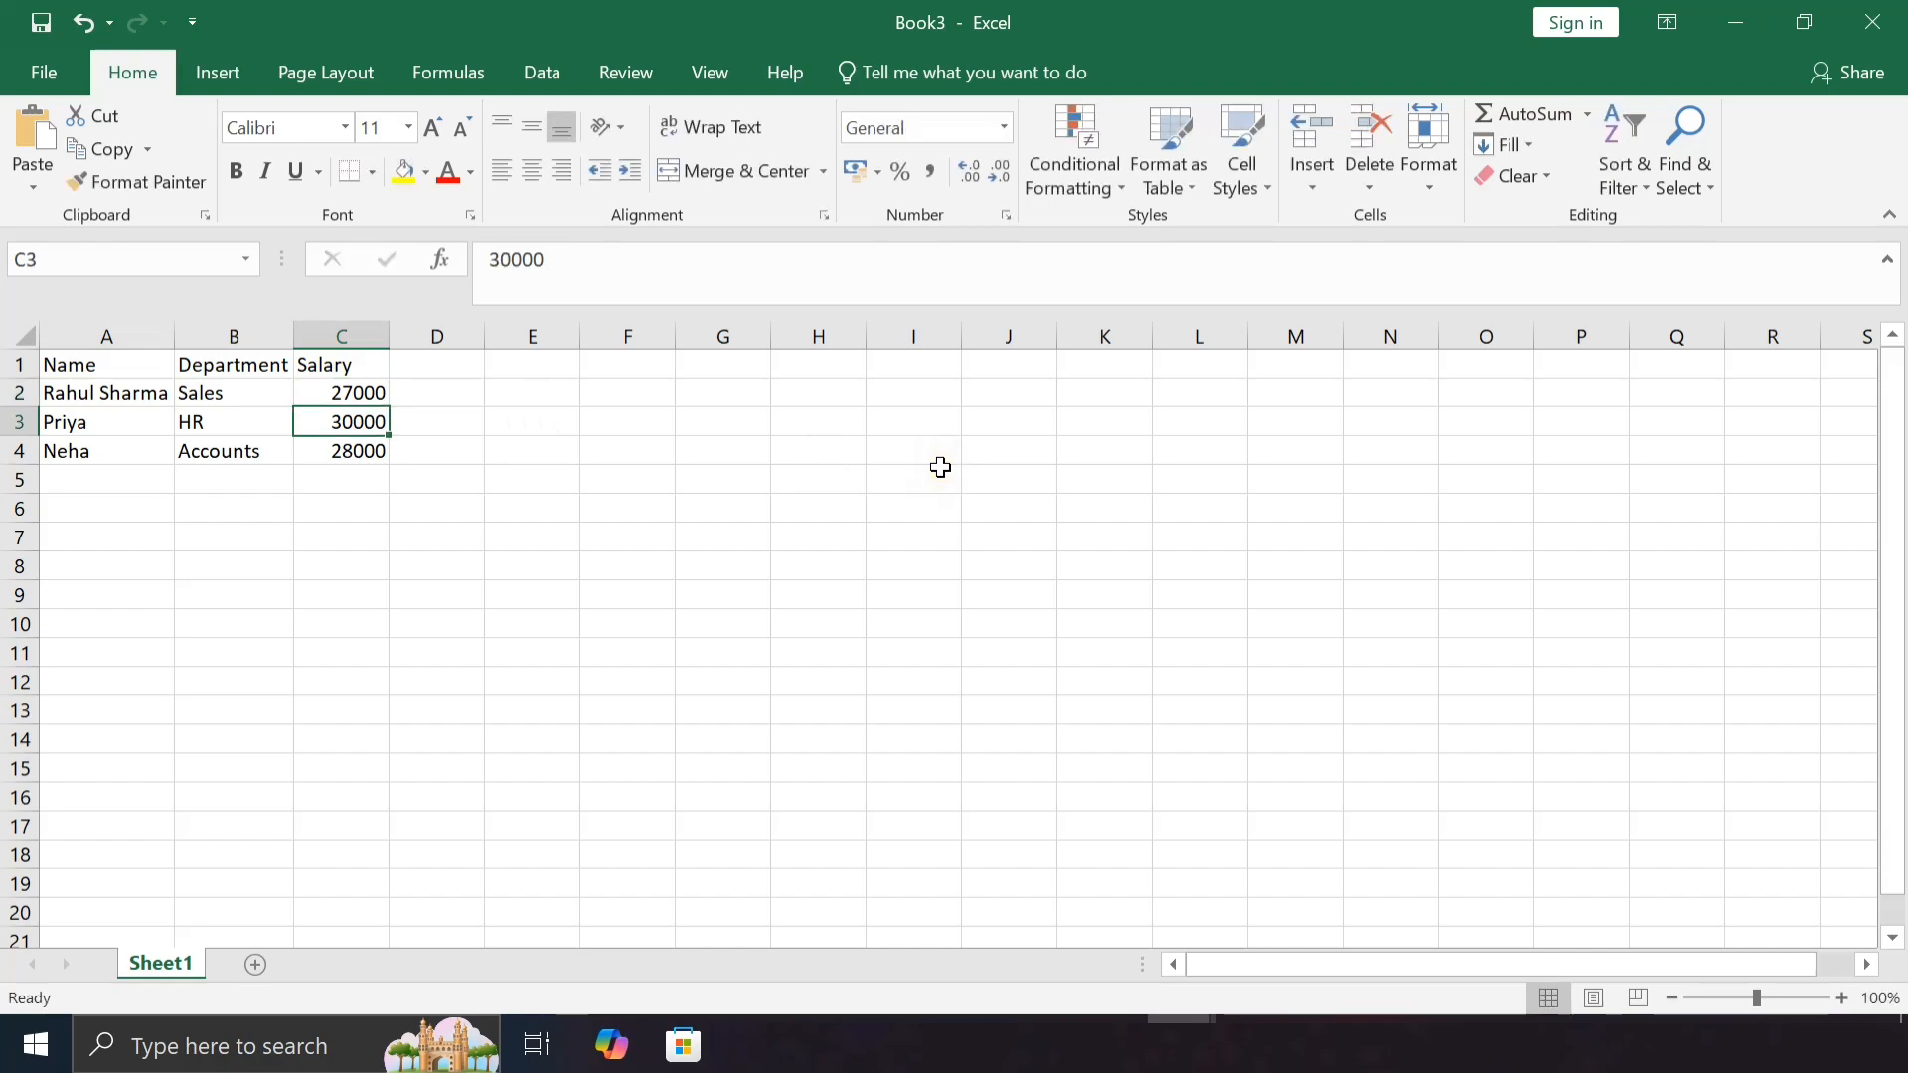
Clear the third employee's department in B4 and enter Finance instead
key(Left)
key(Down)
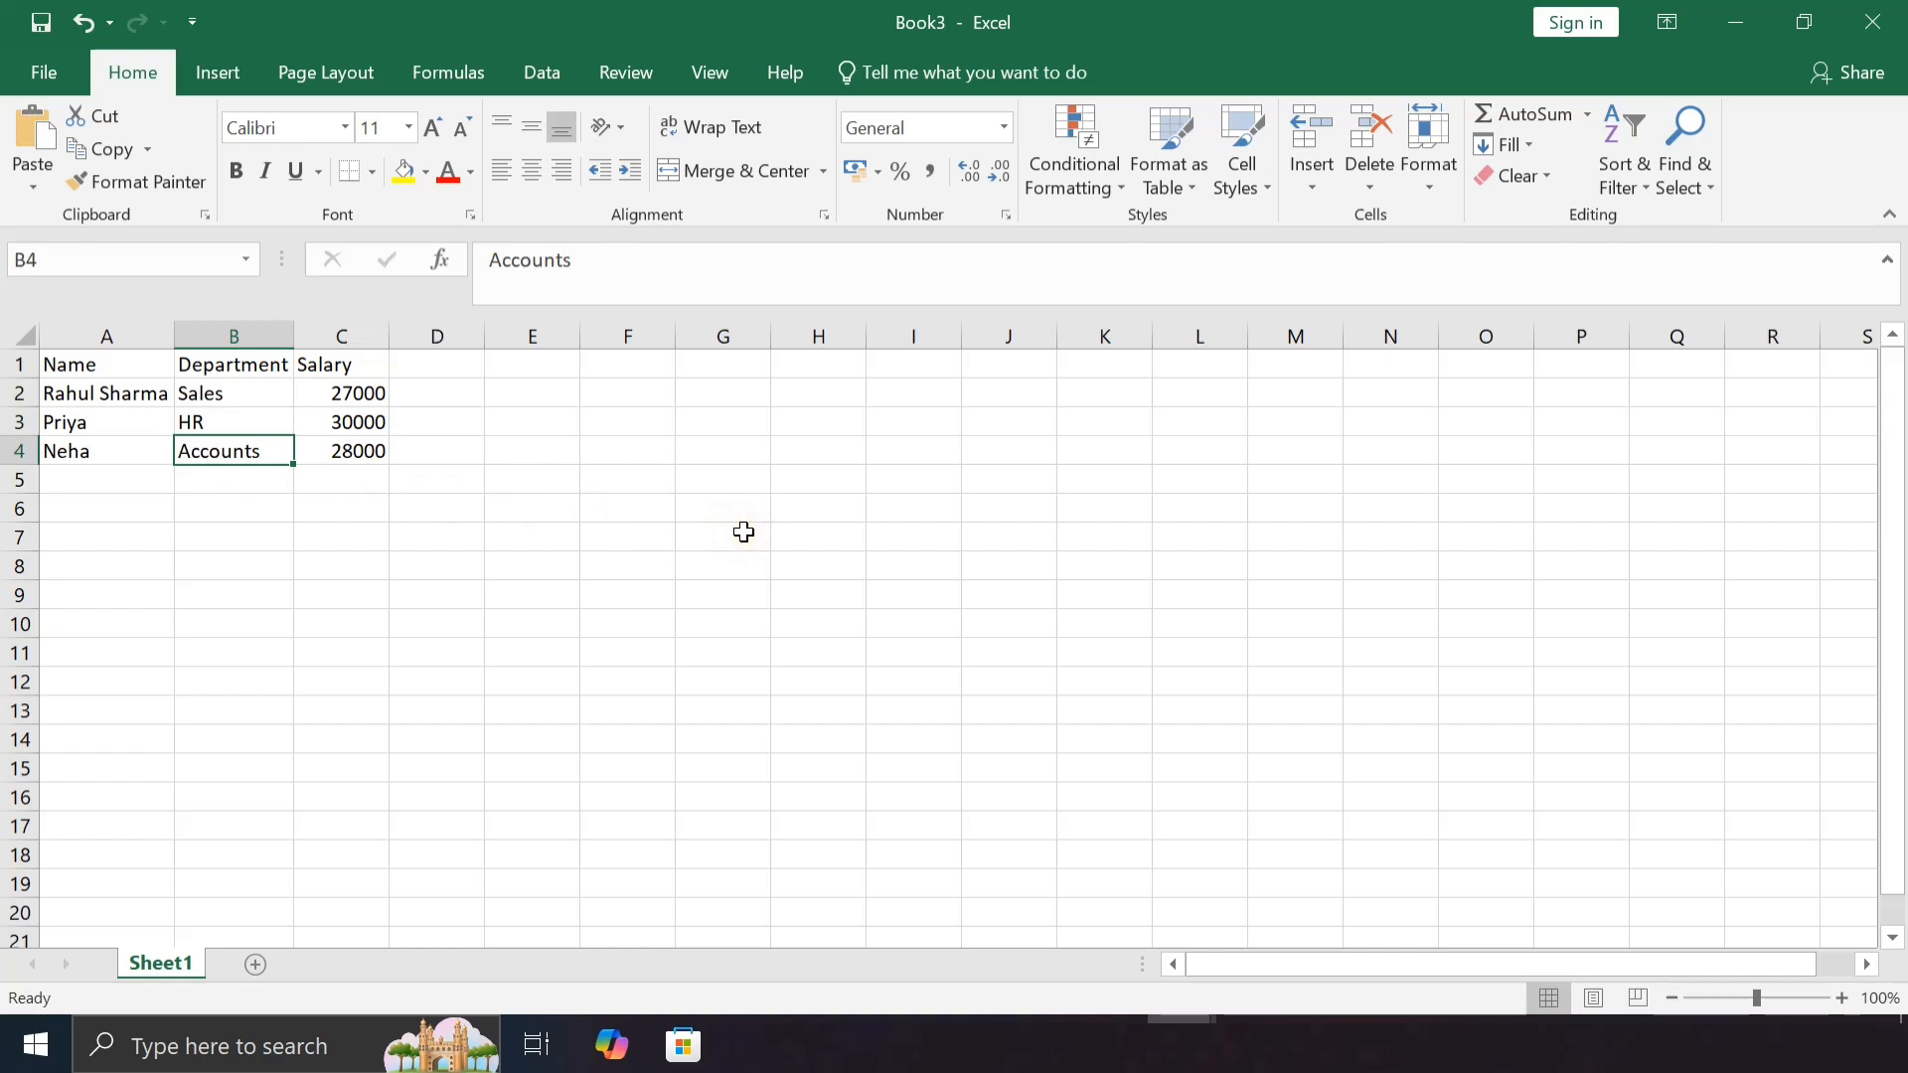
key(Delete)
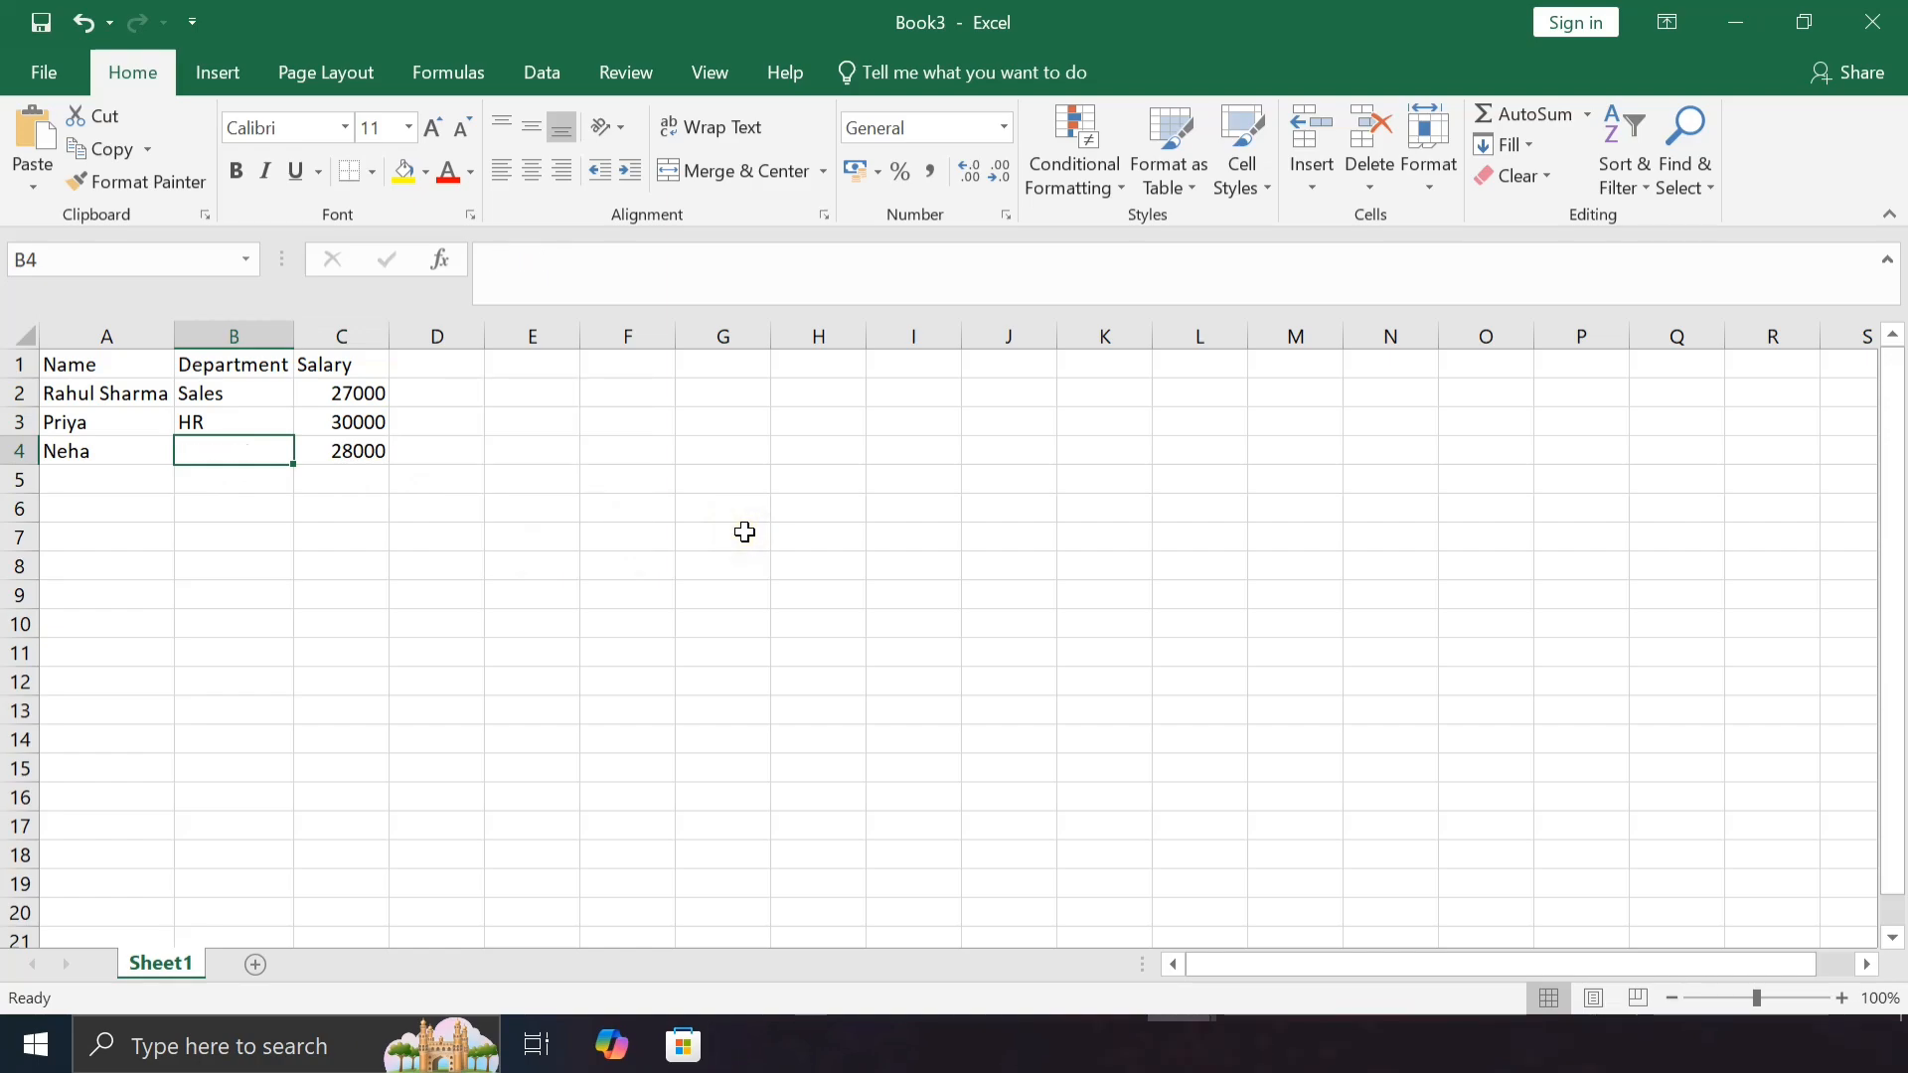
text(Finance)
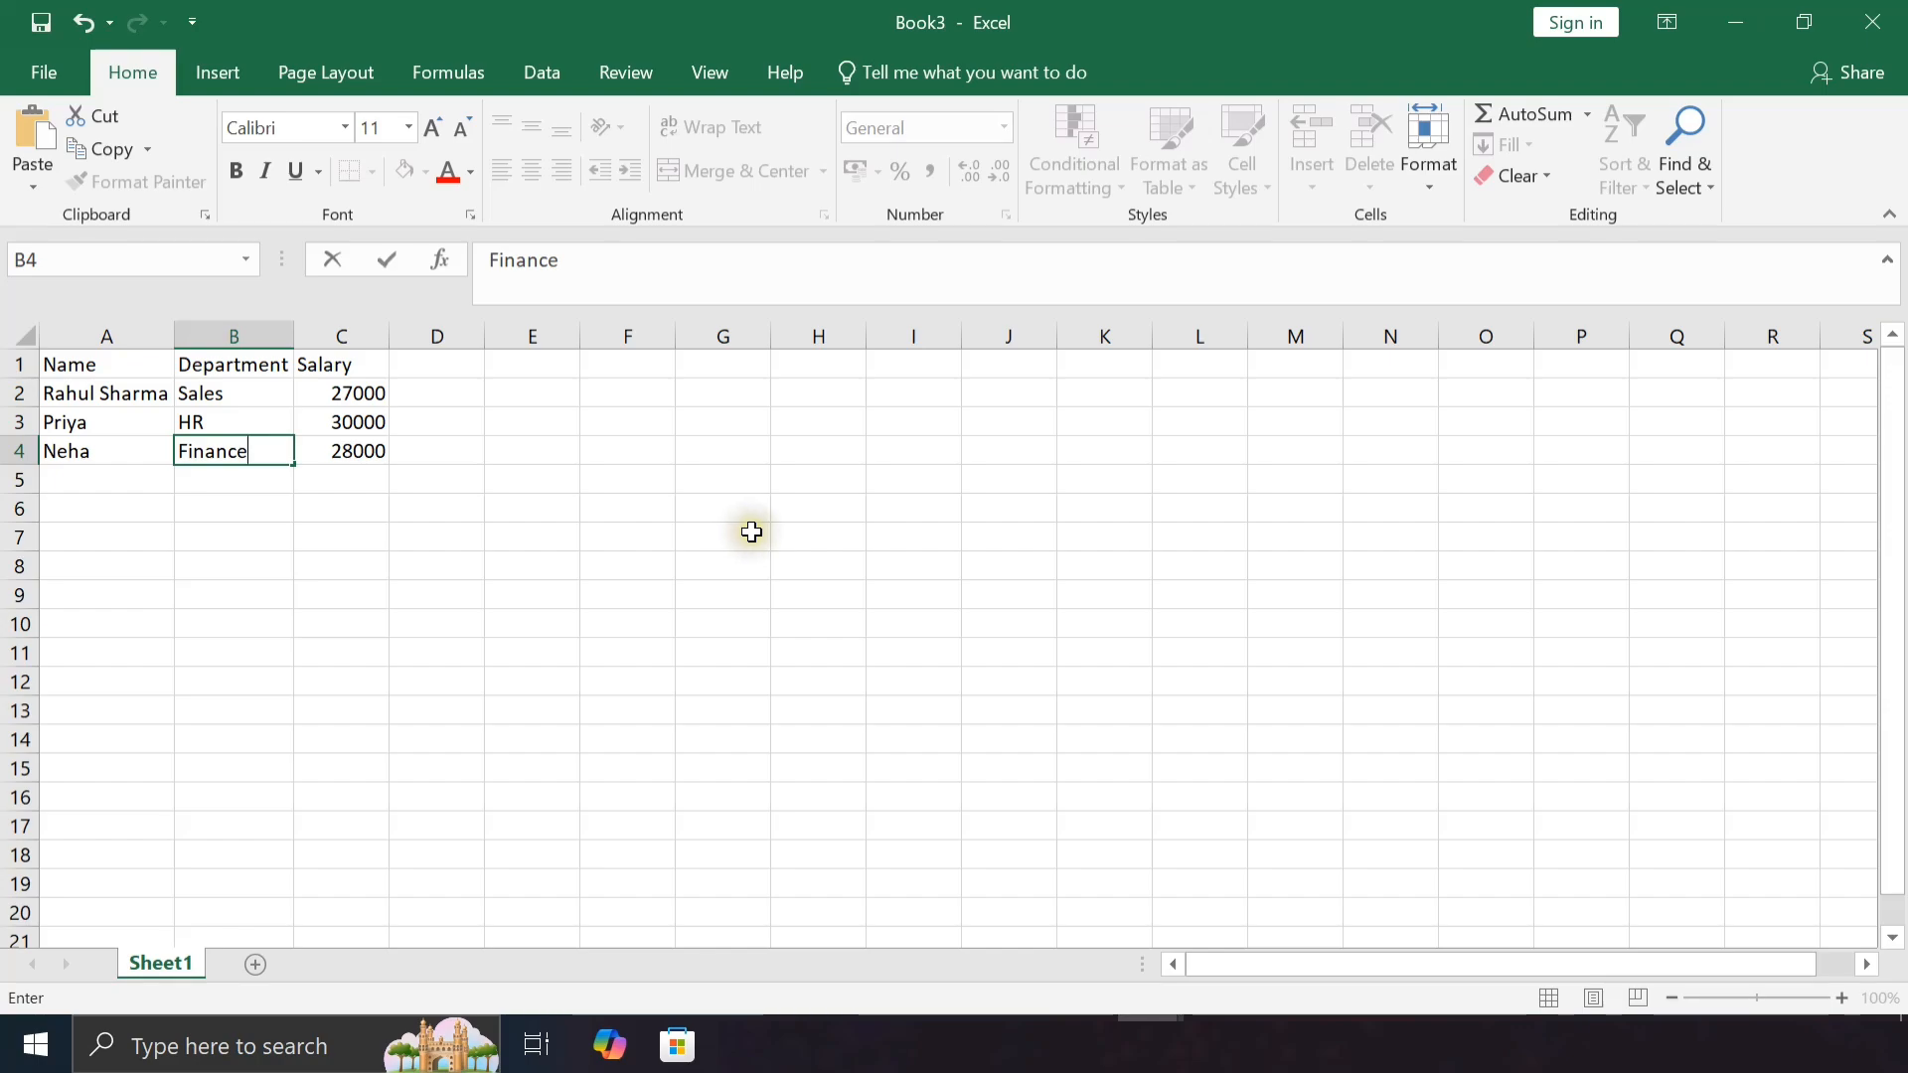
Make the header cells A1 to C1 bold and give them a light blue fill
drag(128, 365, 312, 365)
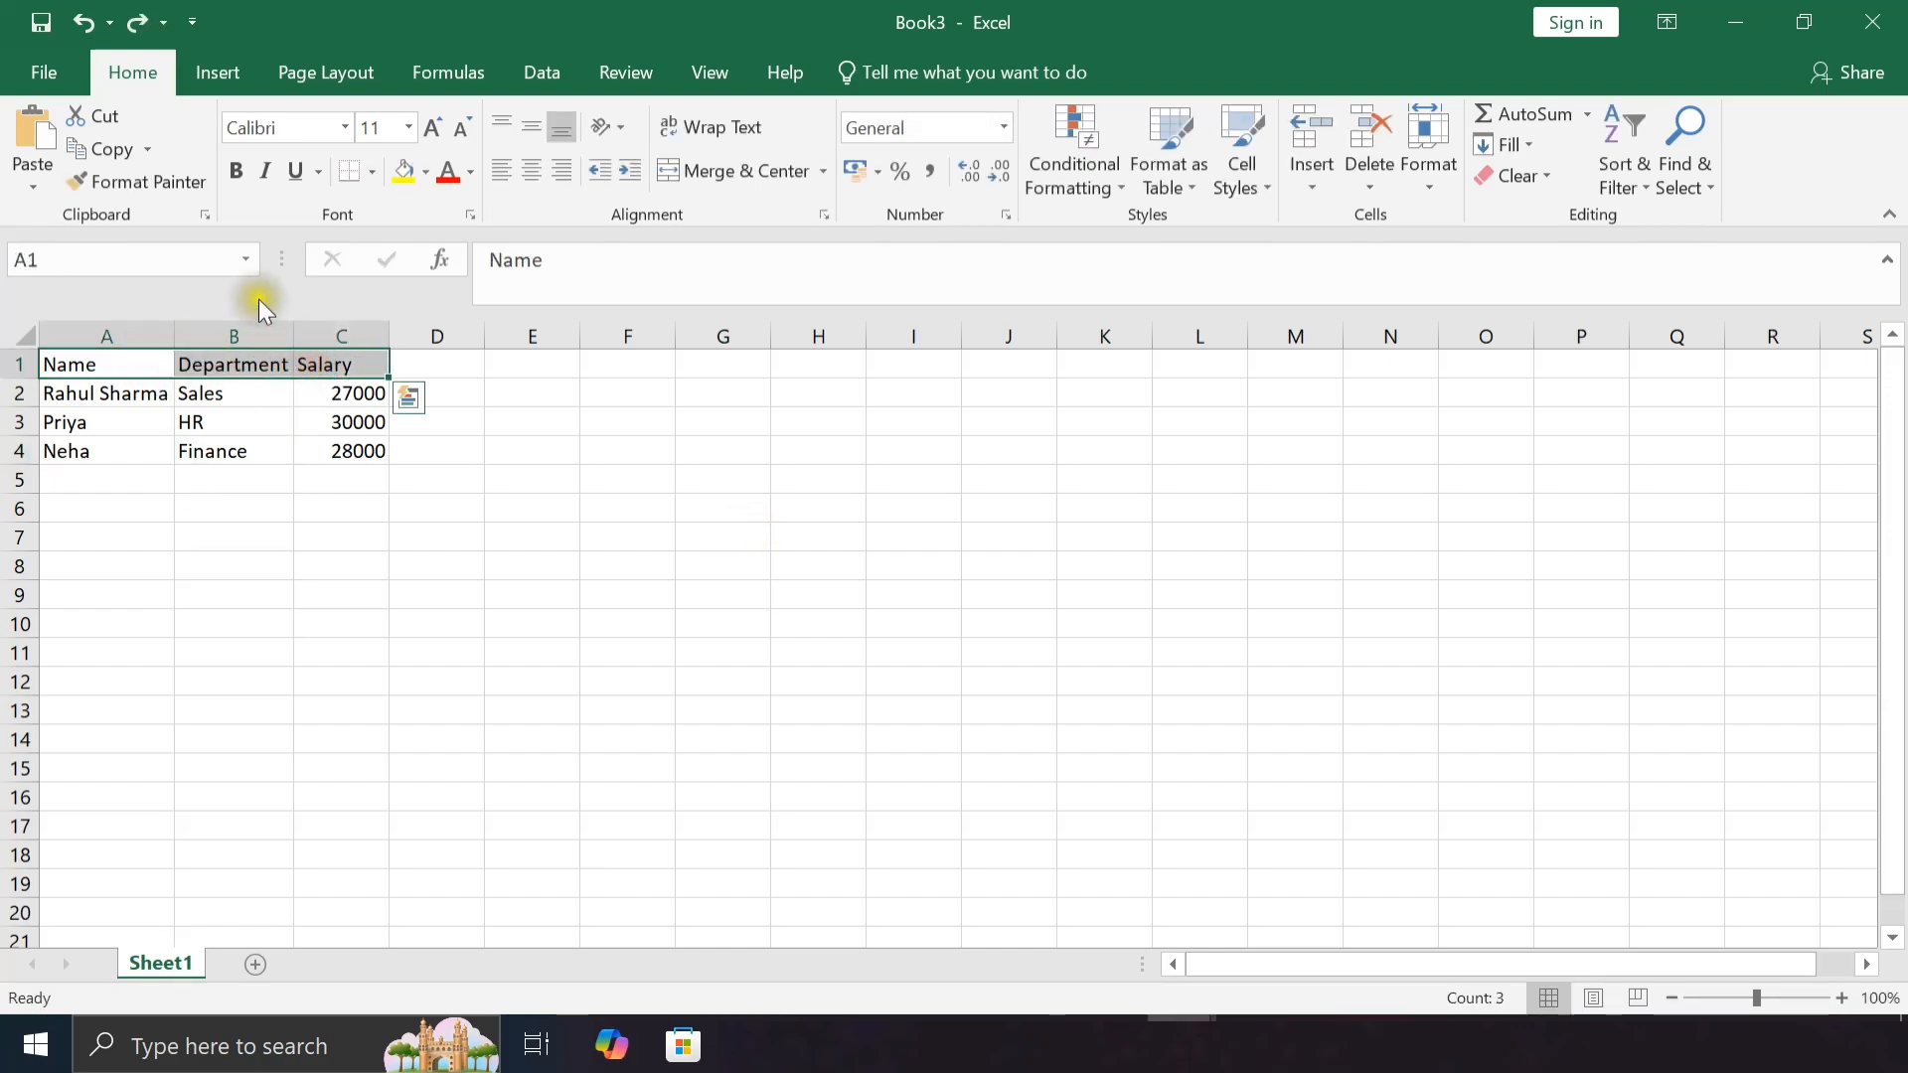
click(240, 159)
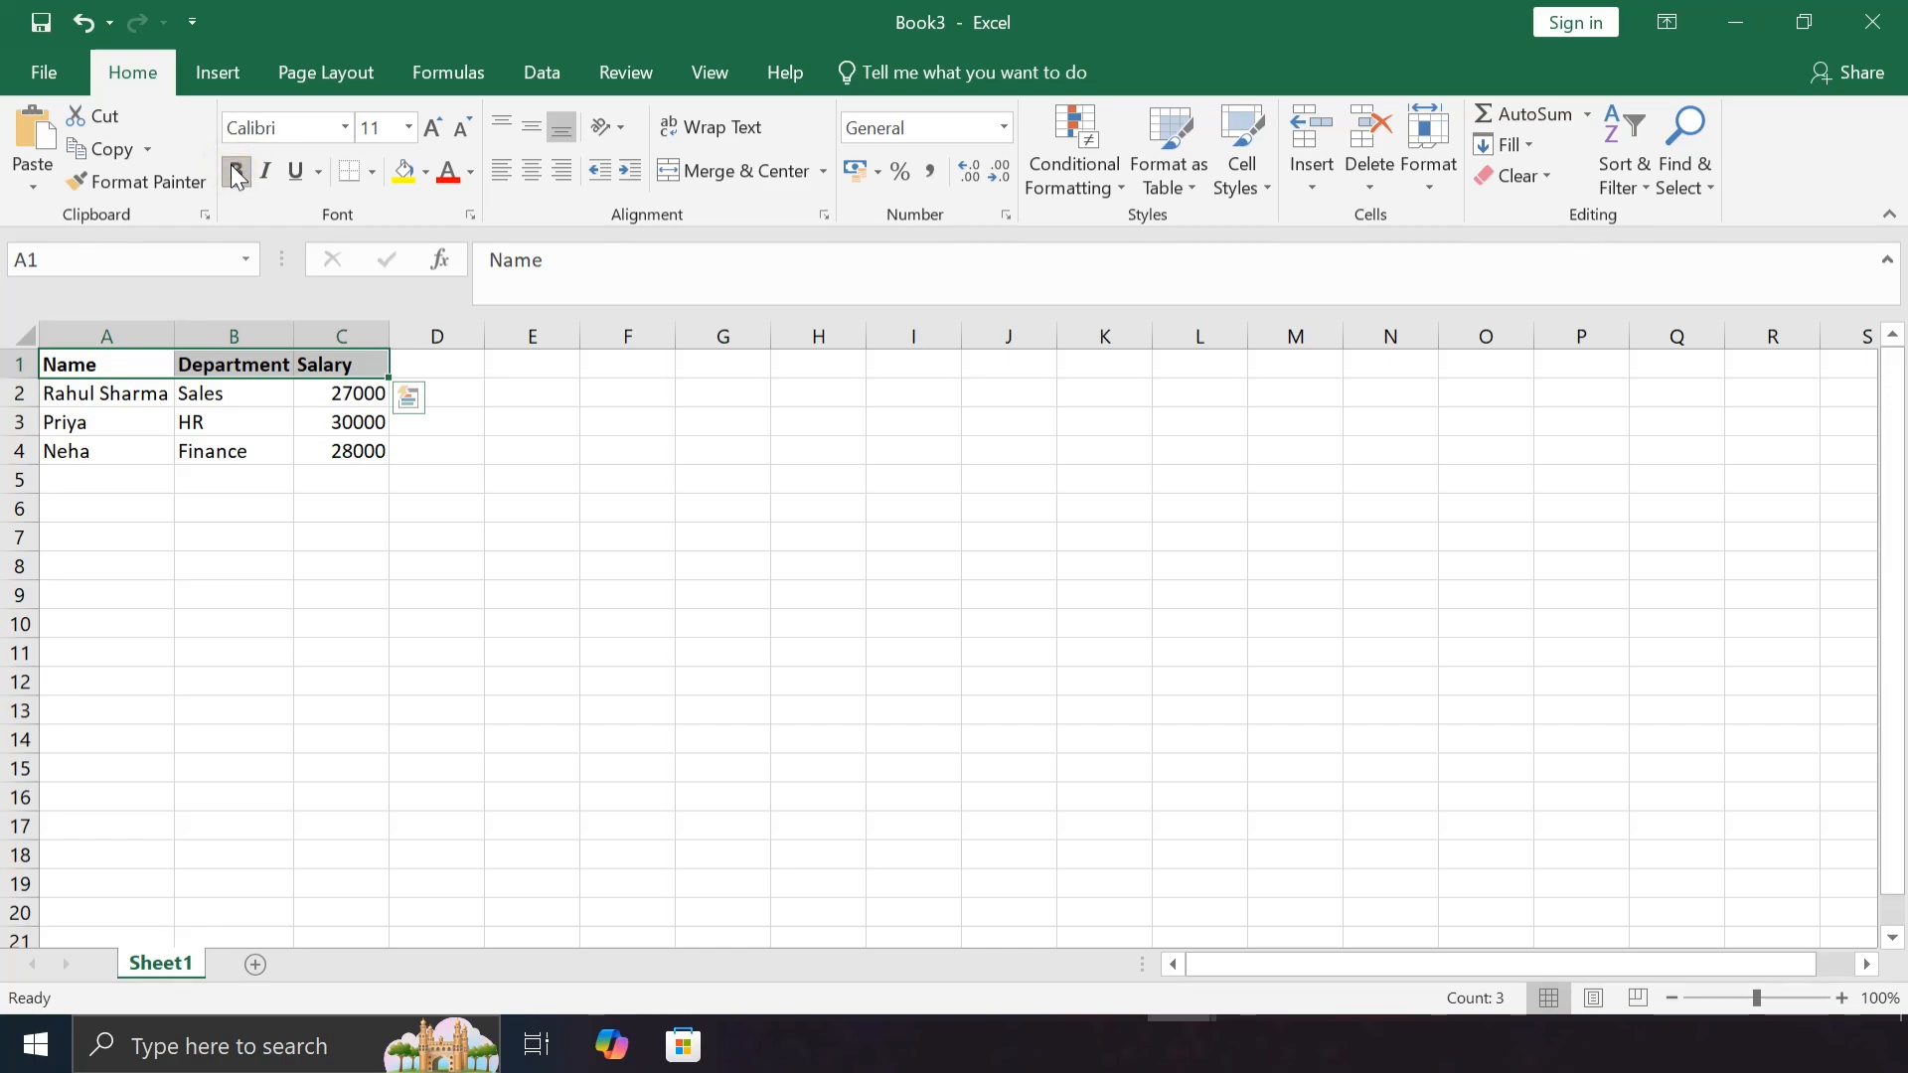
click(426, 173)
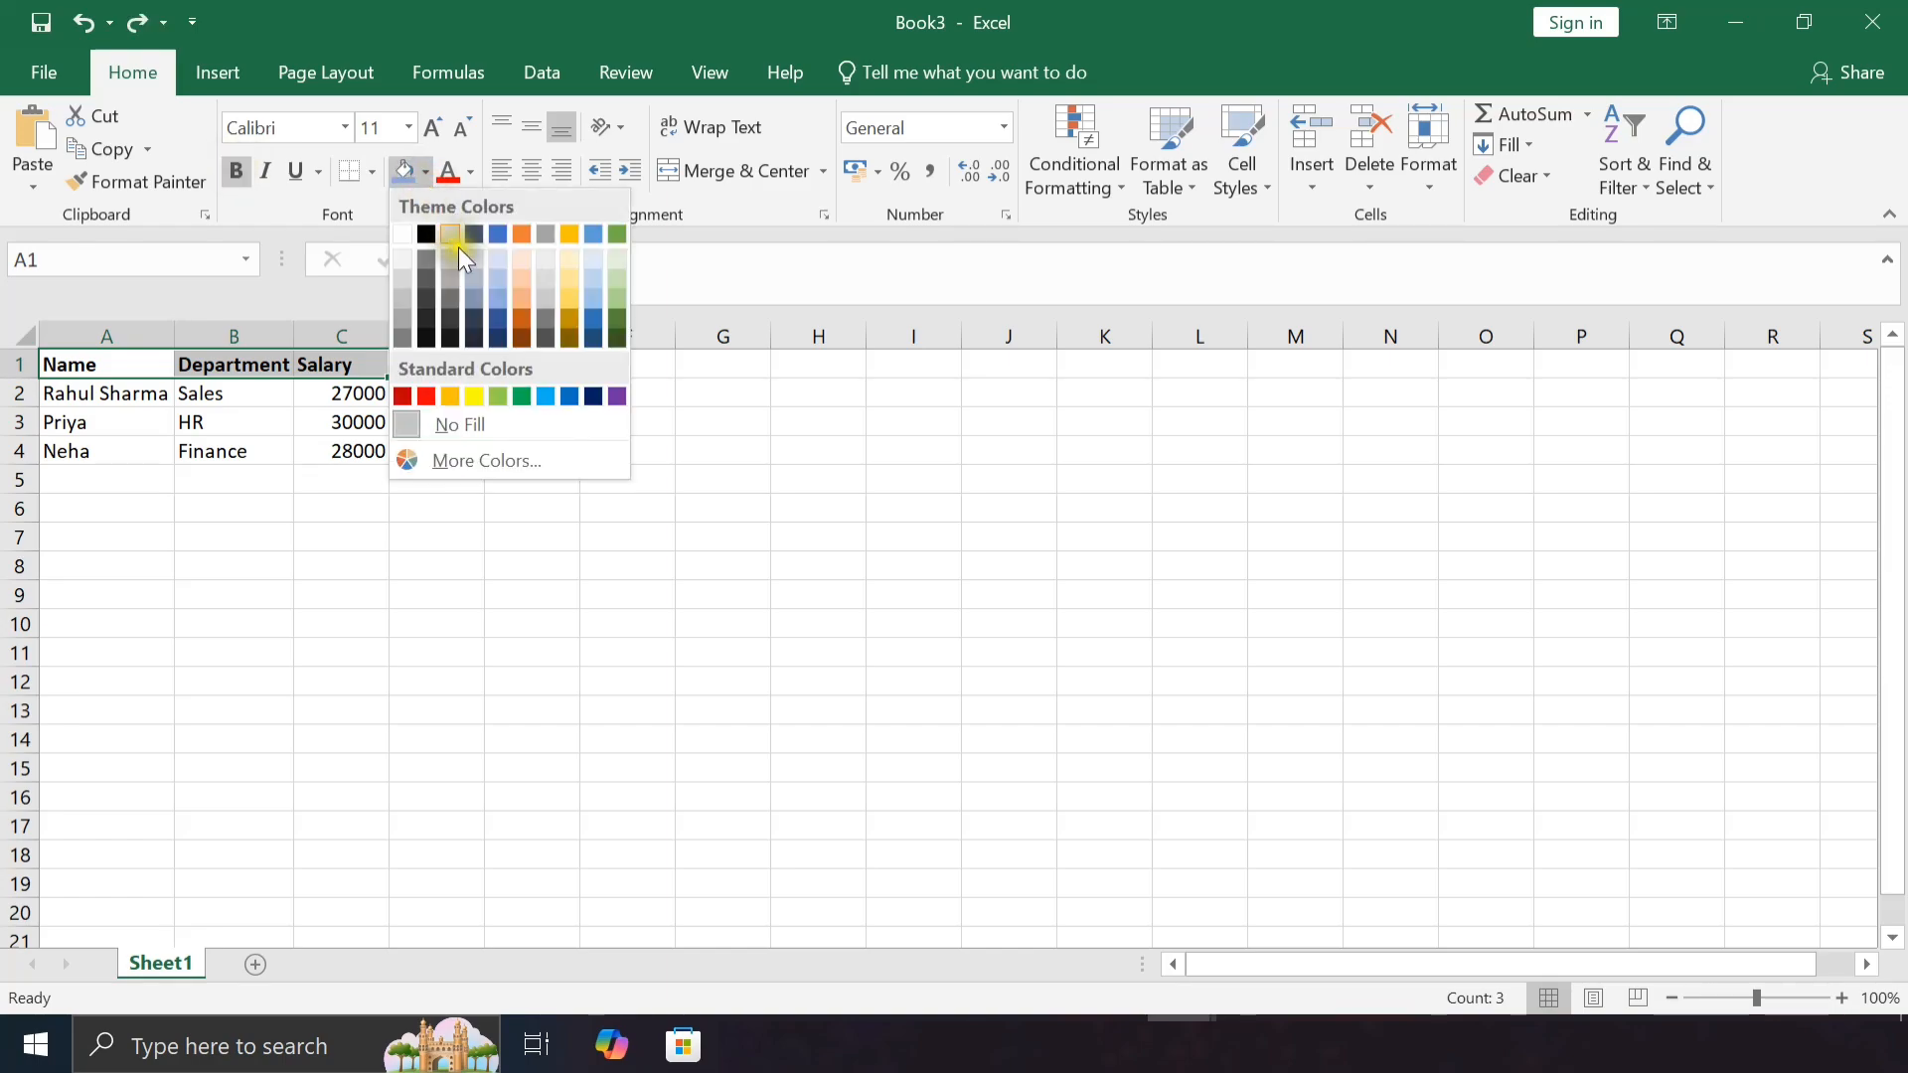
click(492, 296)
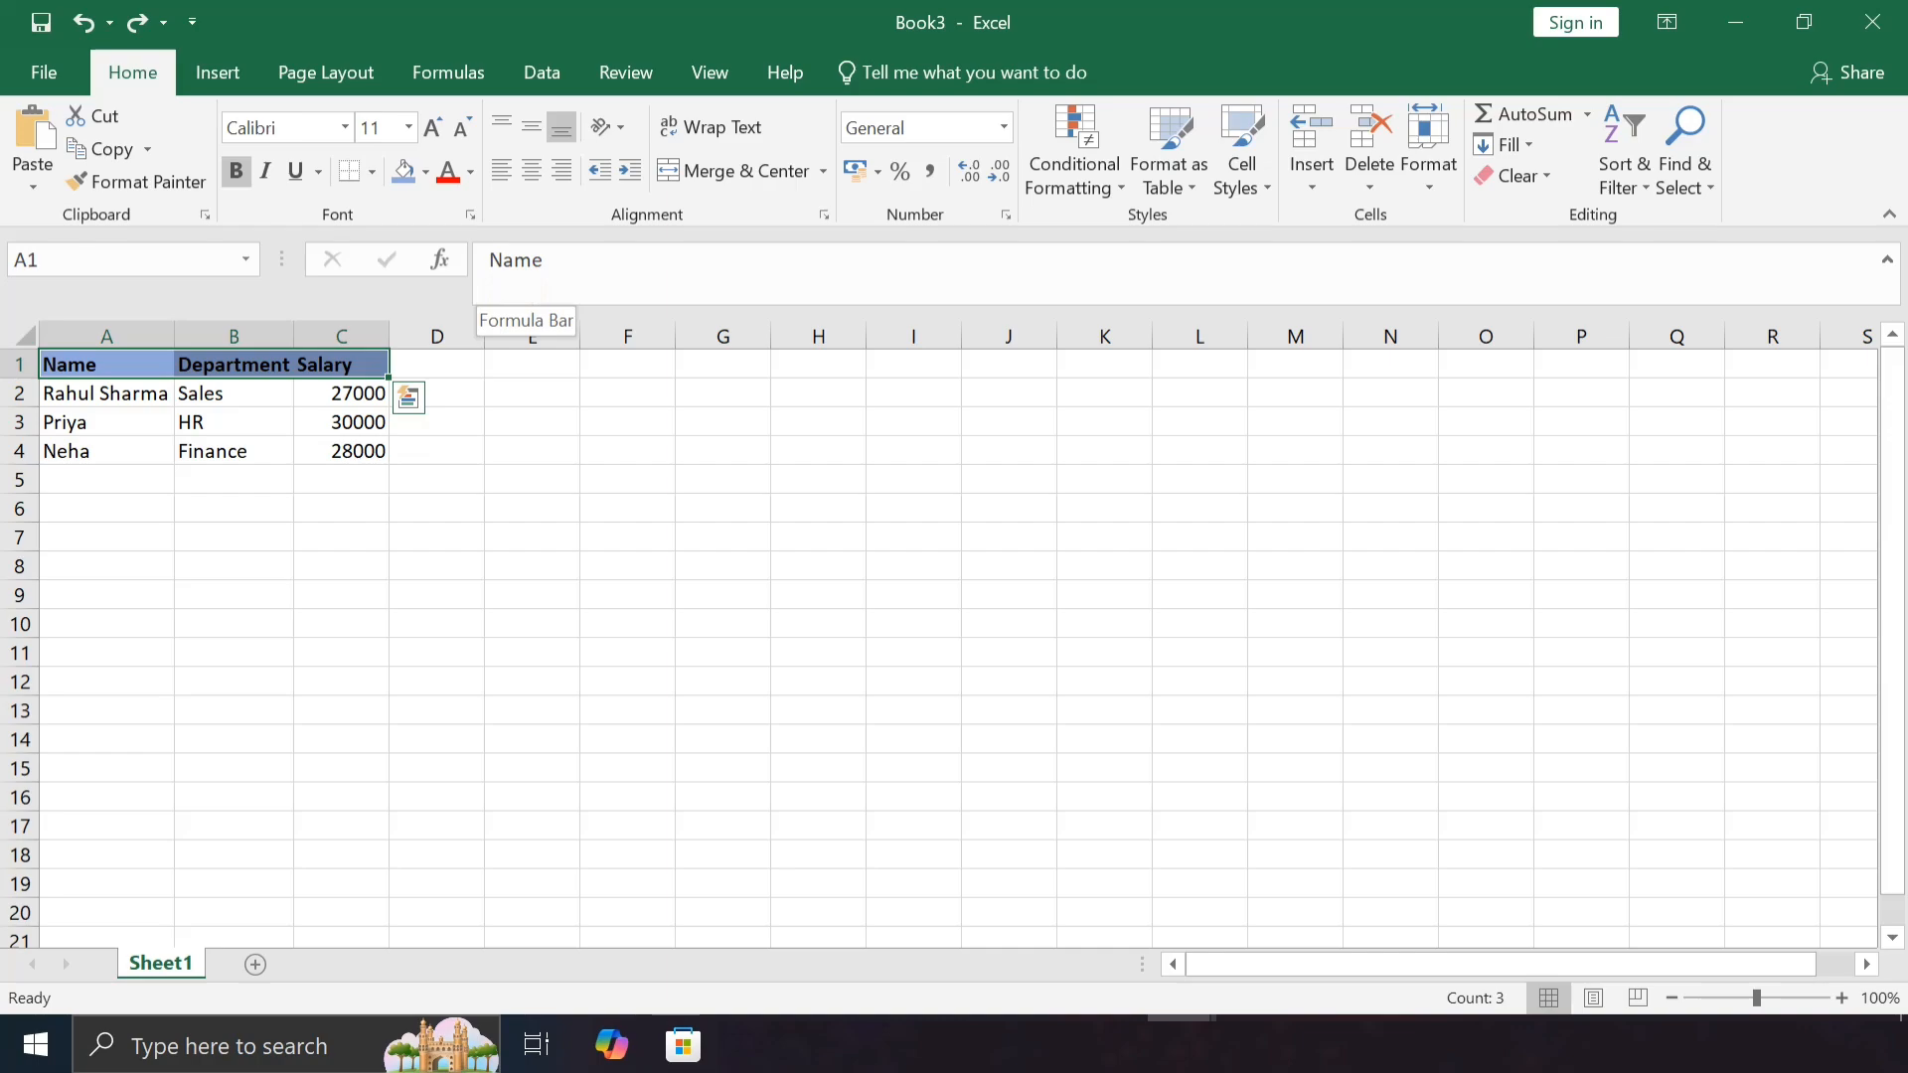
Apply All Borders to the whole table in A1 to C4
click(98, 375)
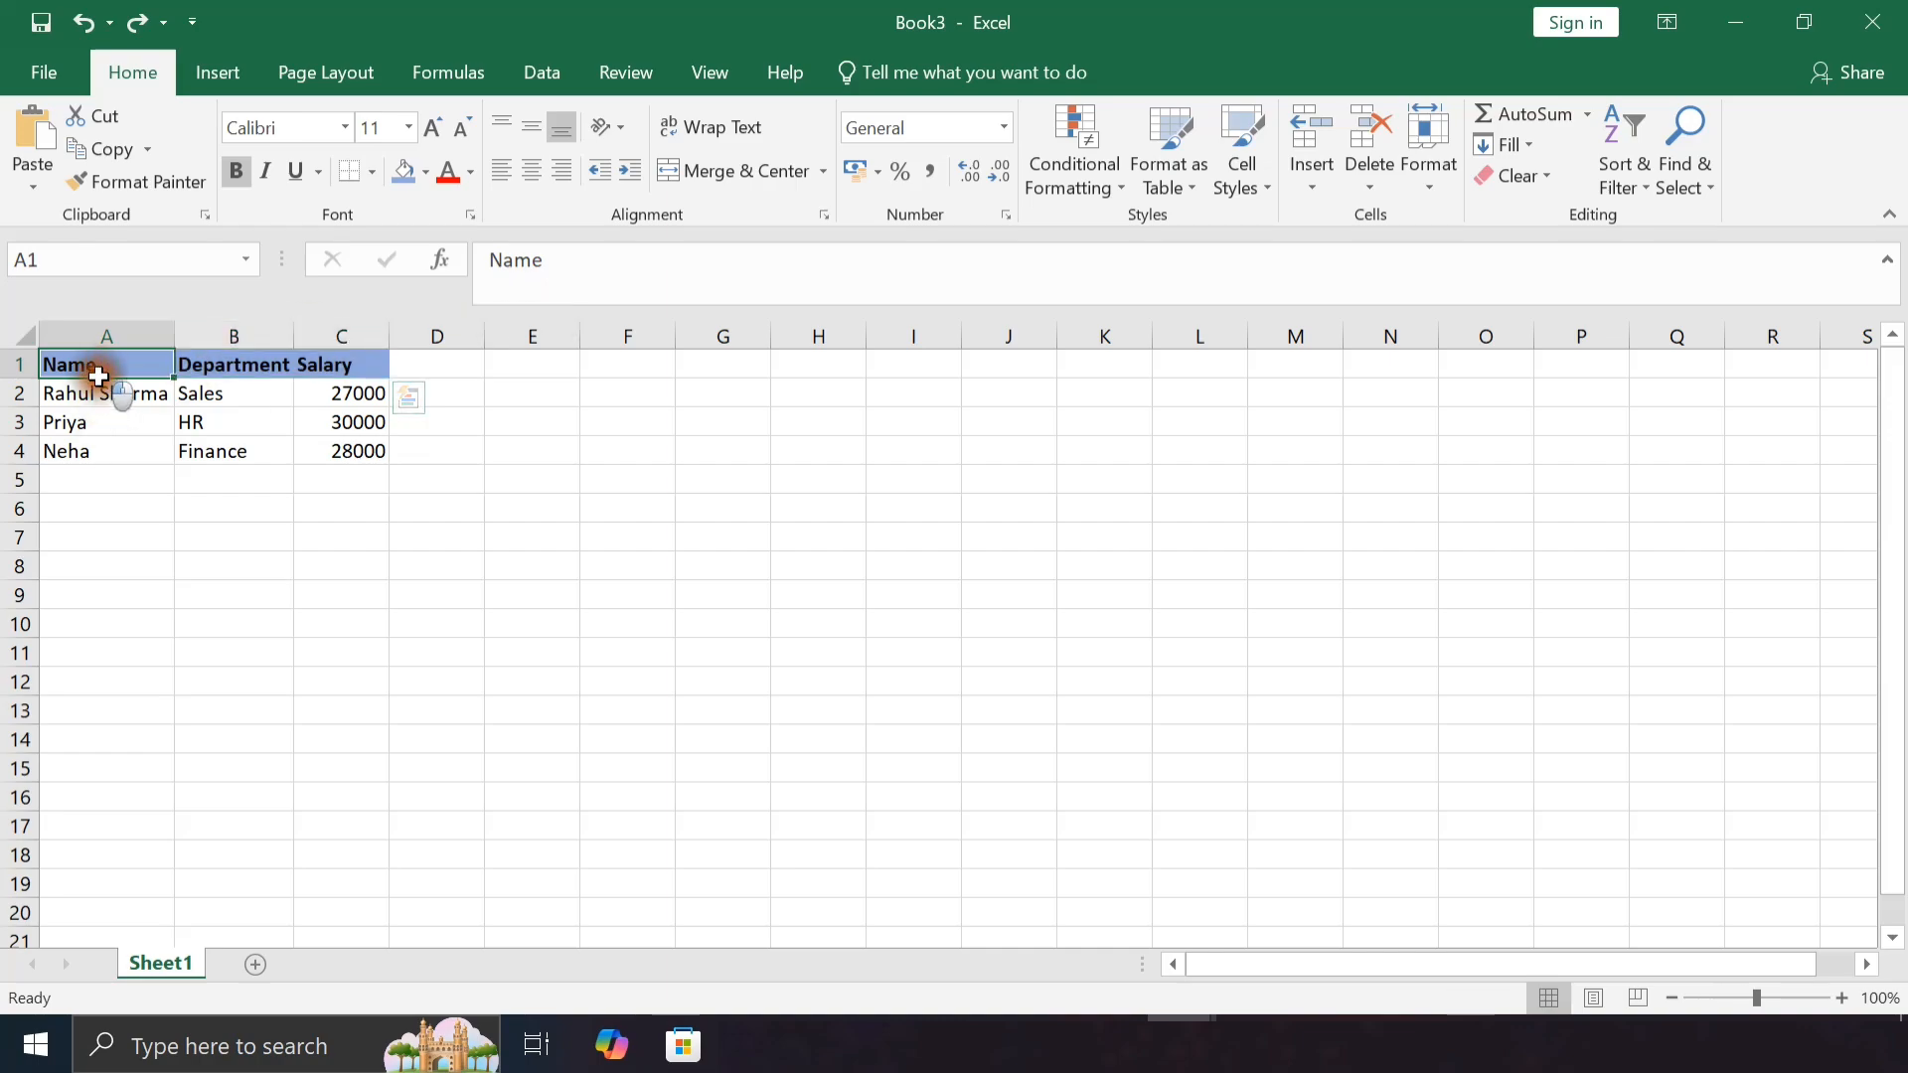
drag(97, 376, 338, 454)
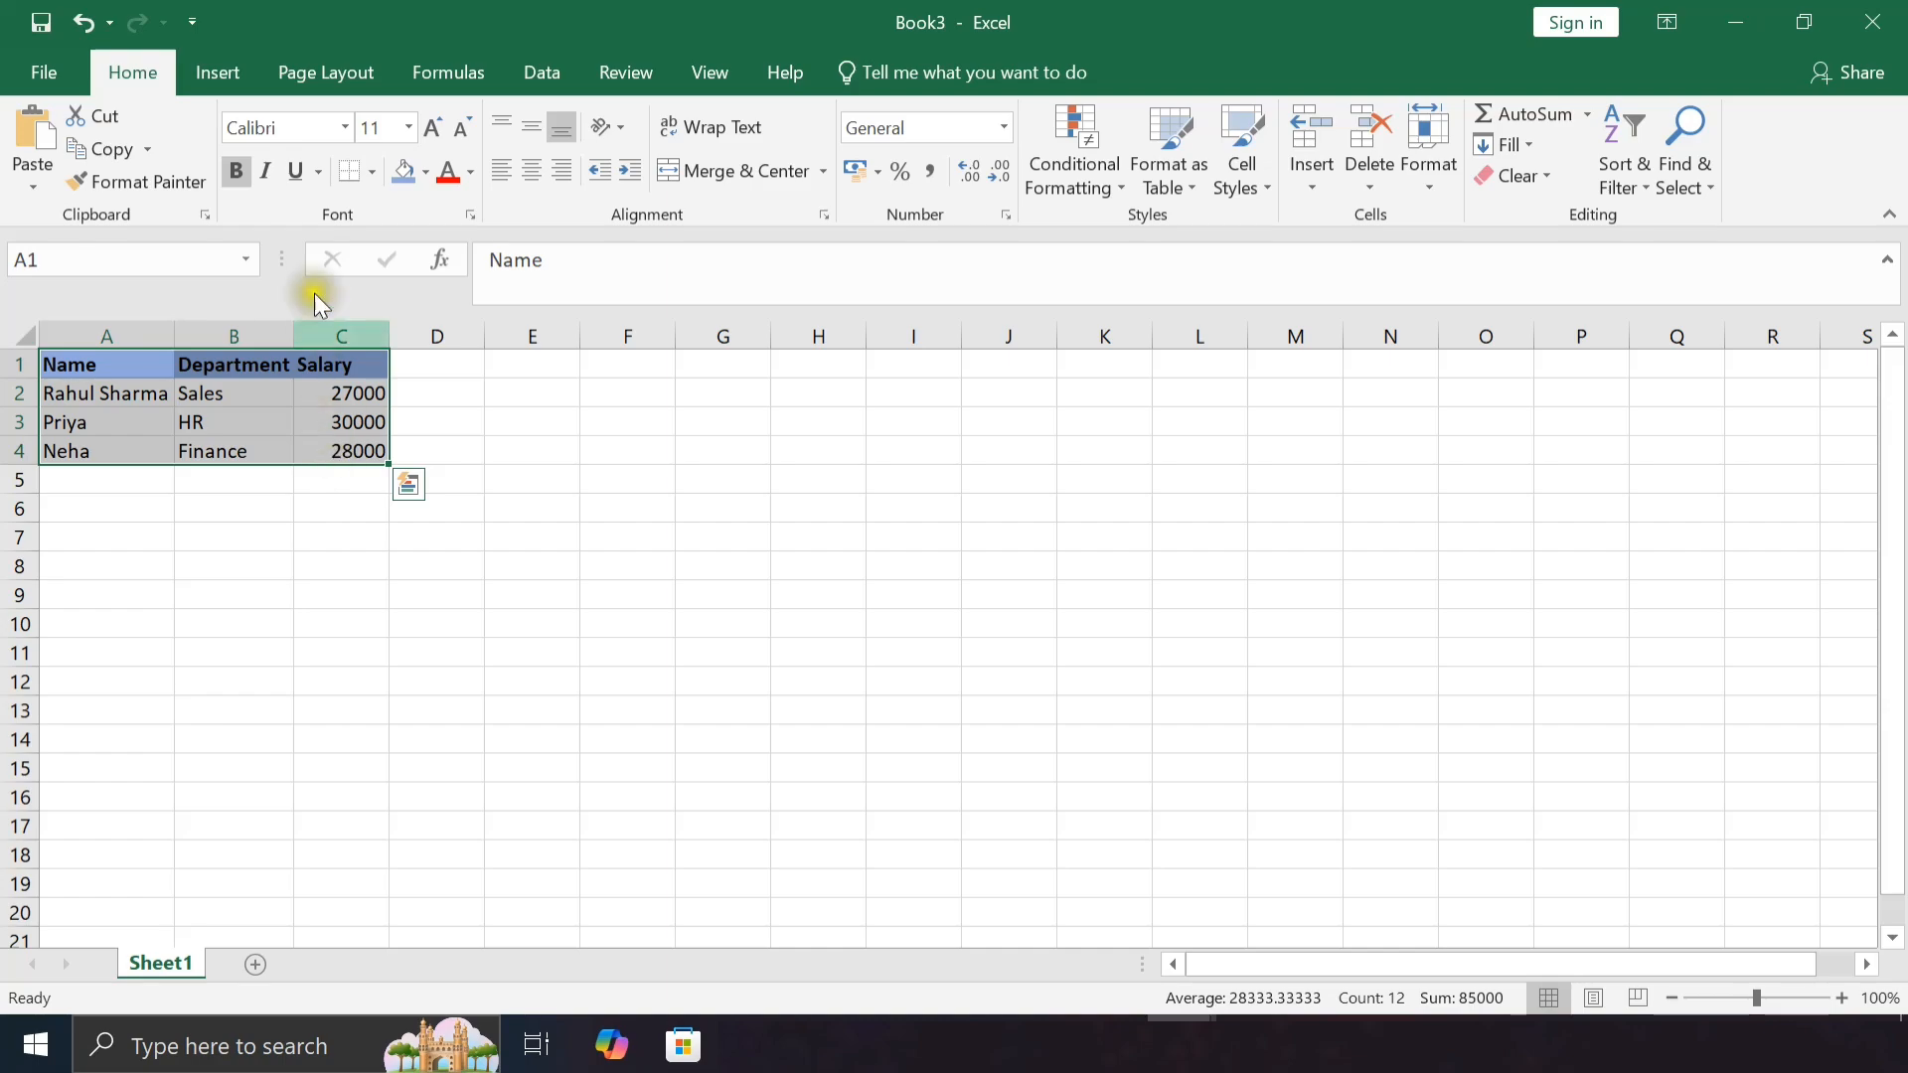
click(373, 169)
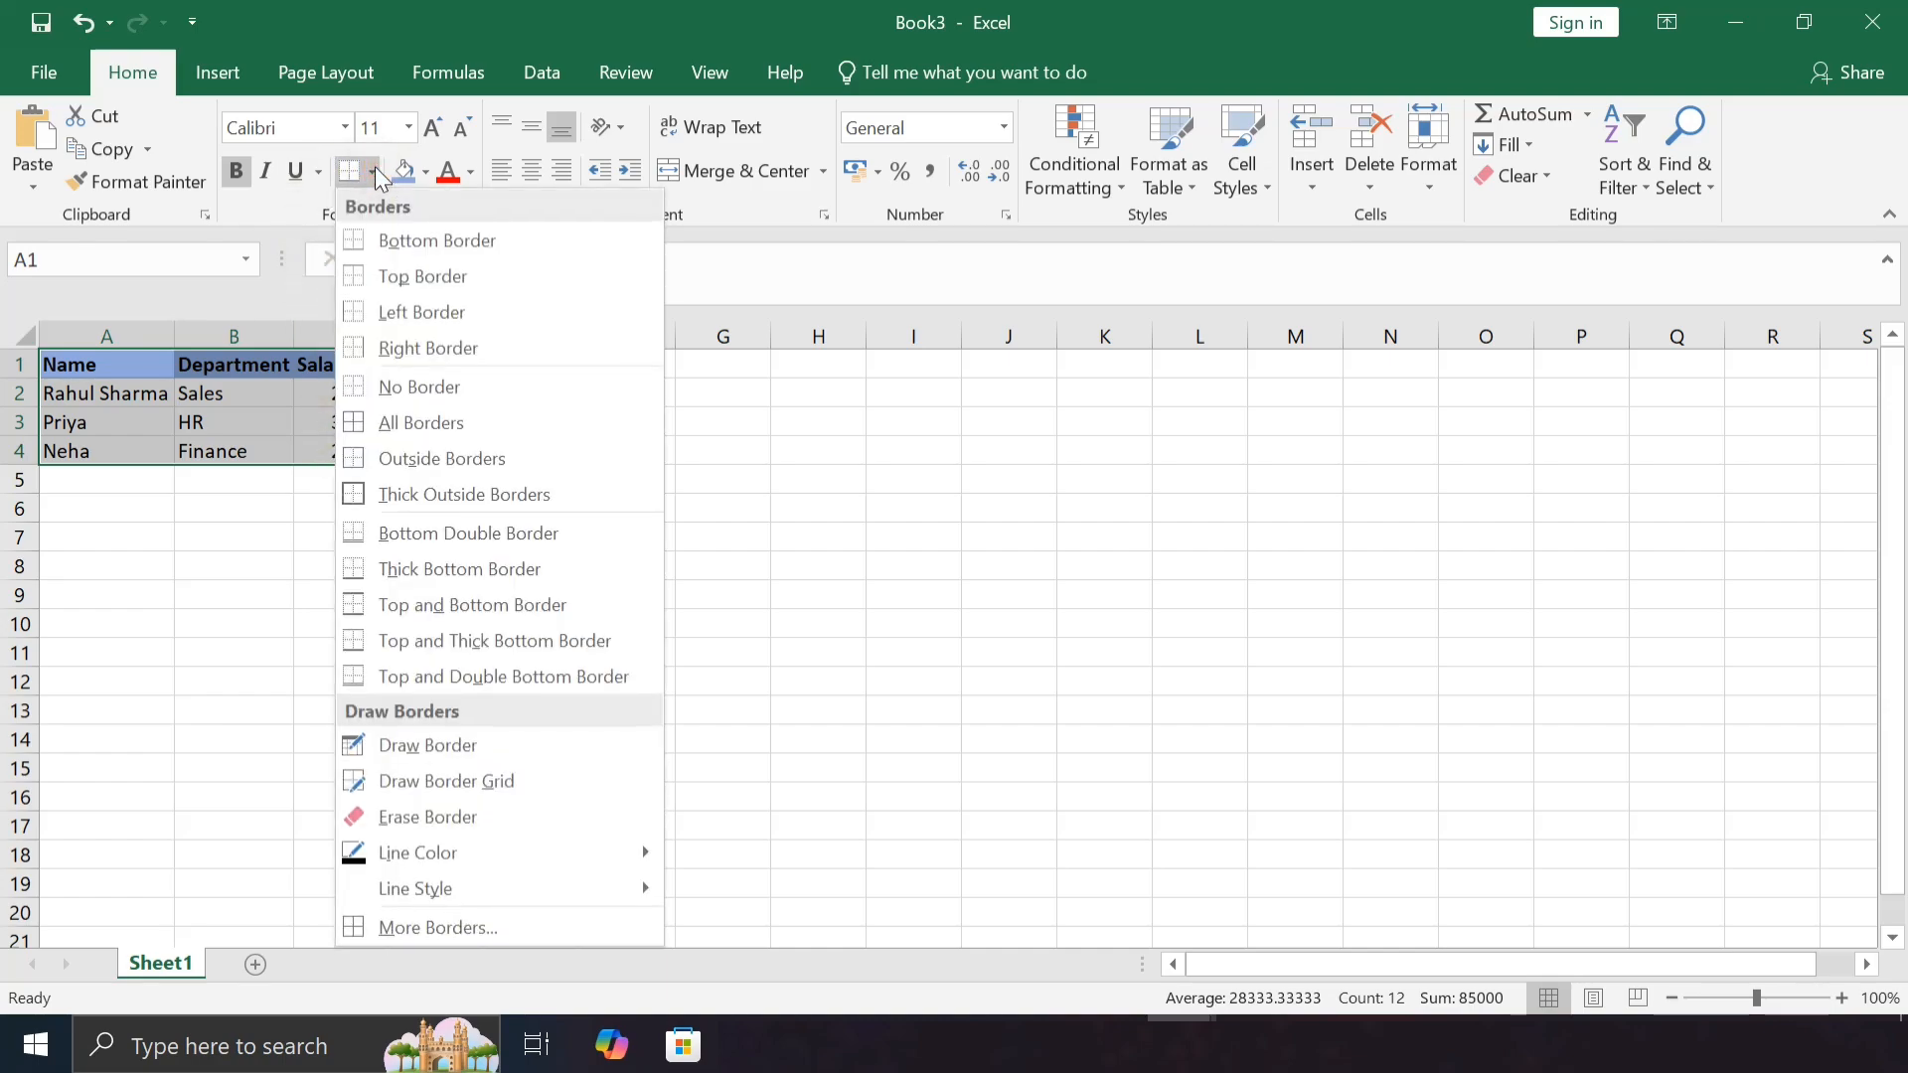
click(381, 428)
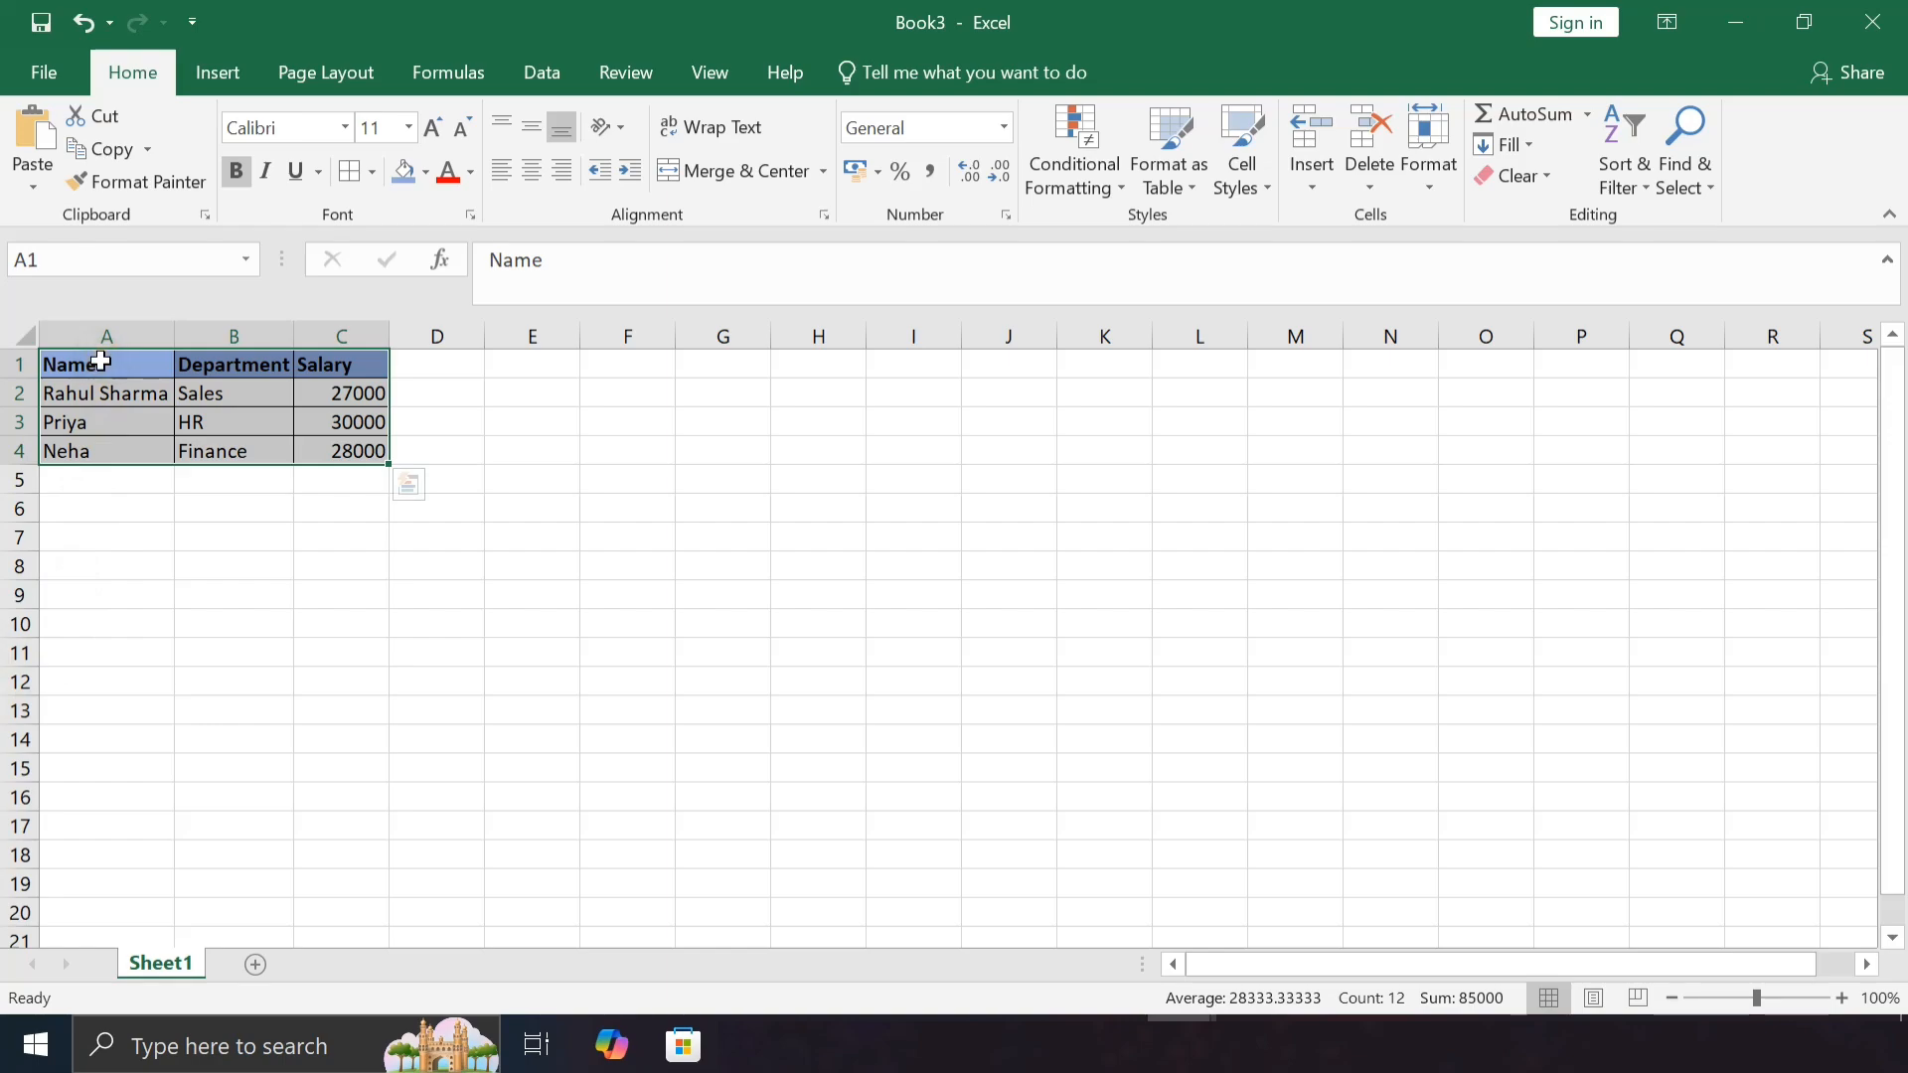
Center the contents of all table cells in A1 to C4 horizontally
drag(101, 362, 341, 443)
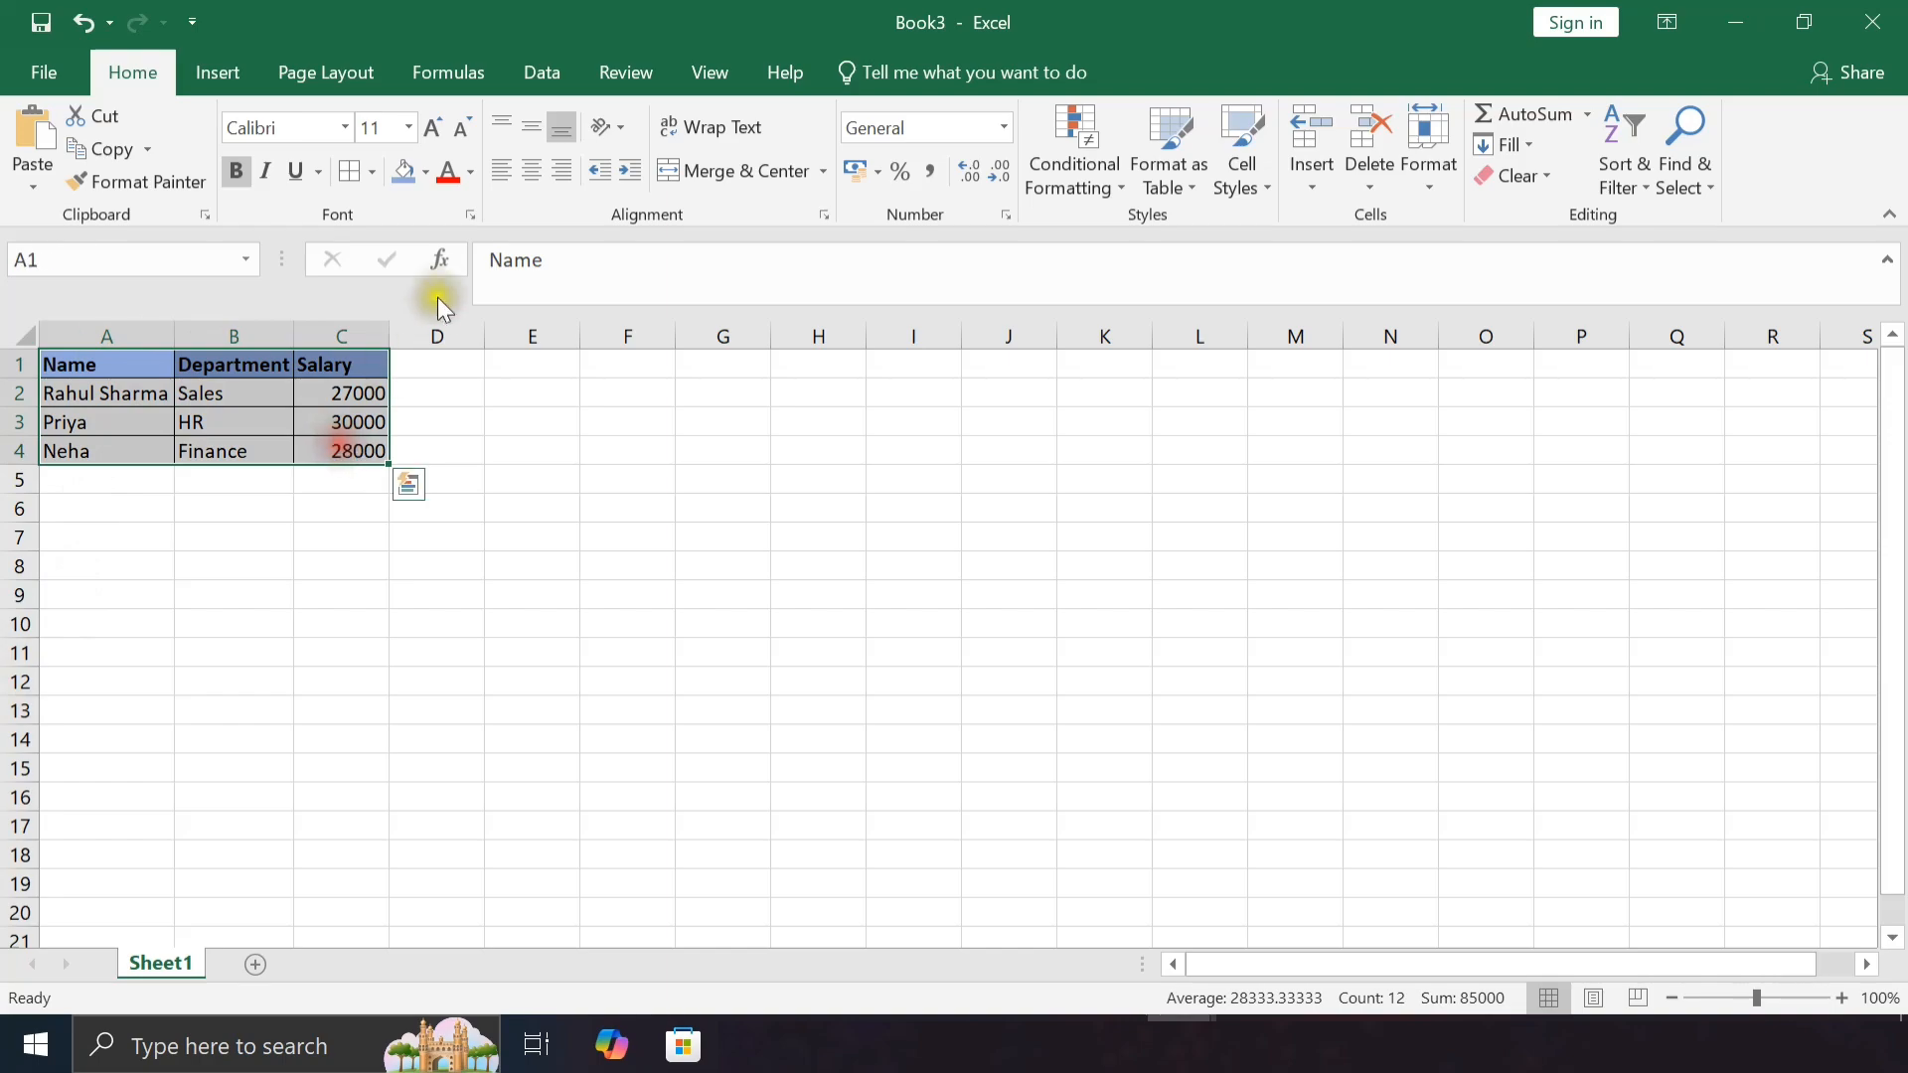
click(526, 174)
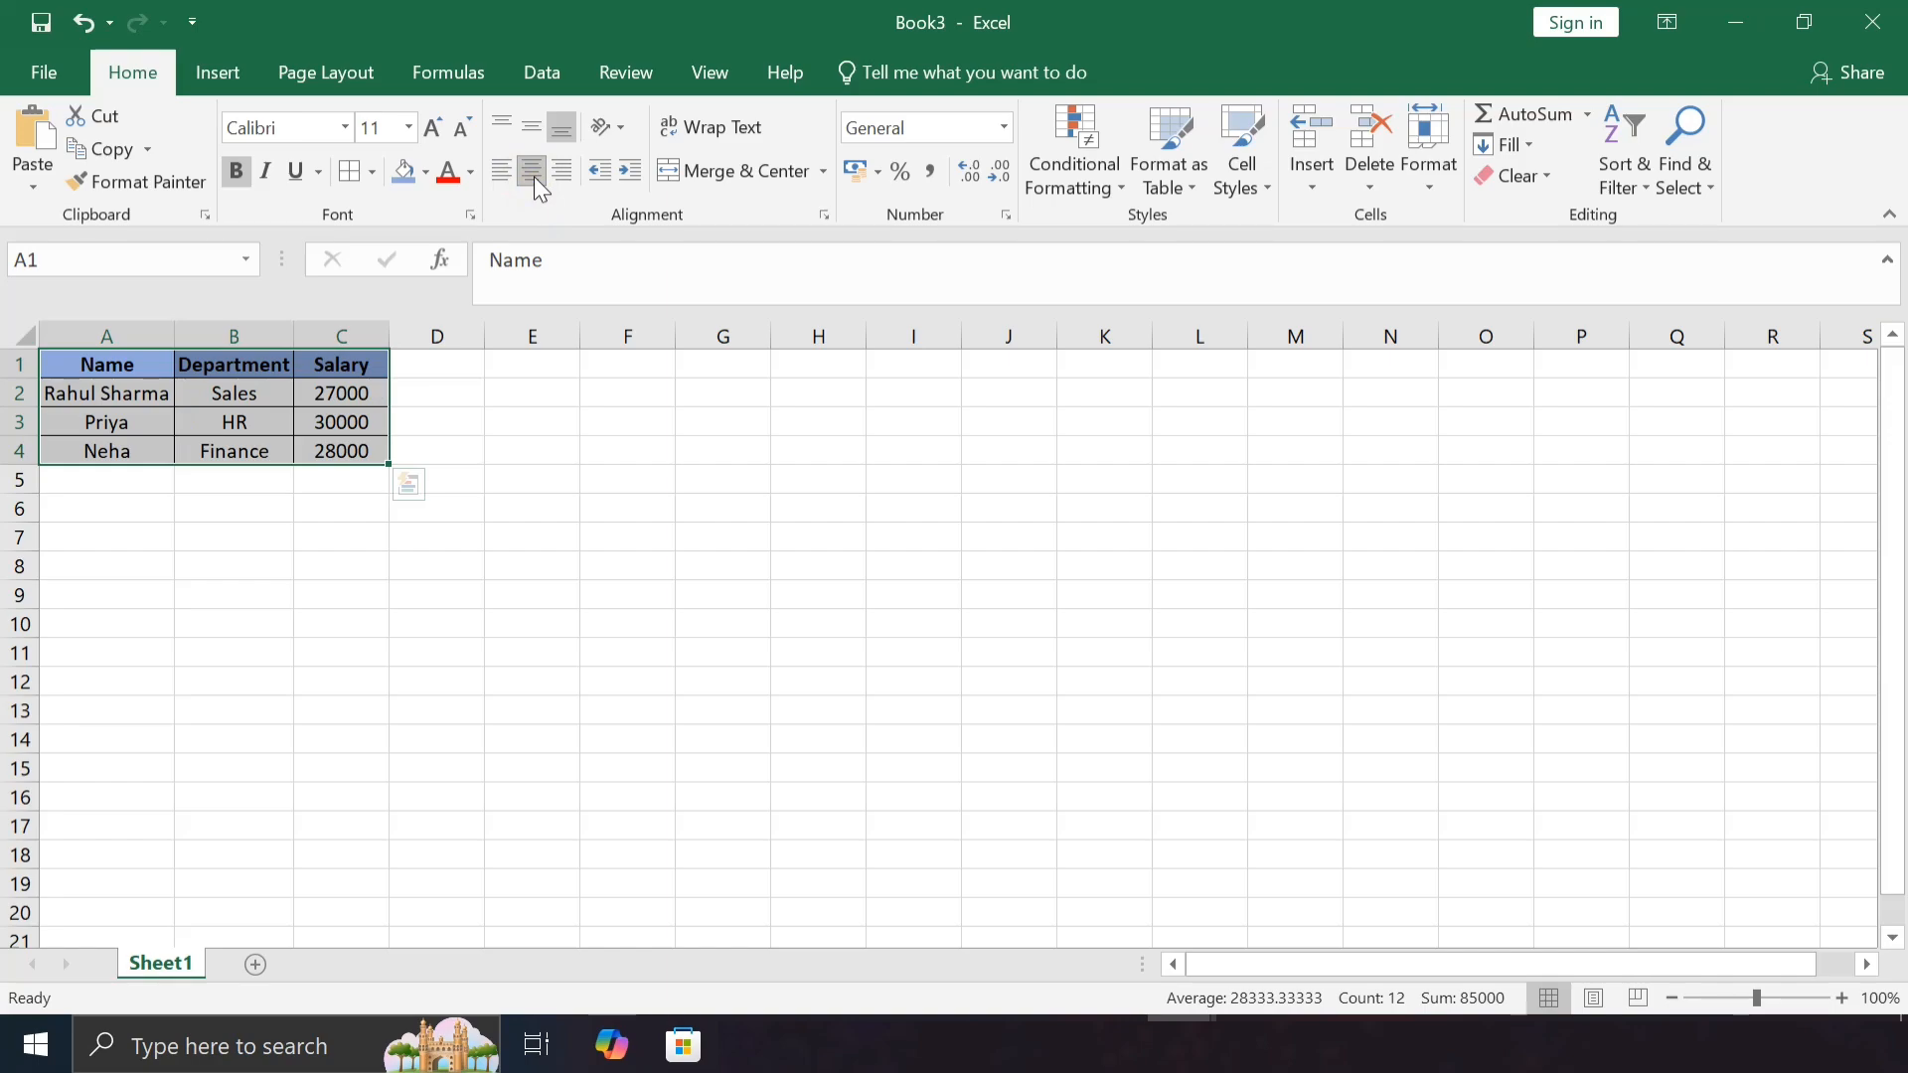
click(109, 393)
click(127, 364)
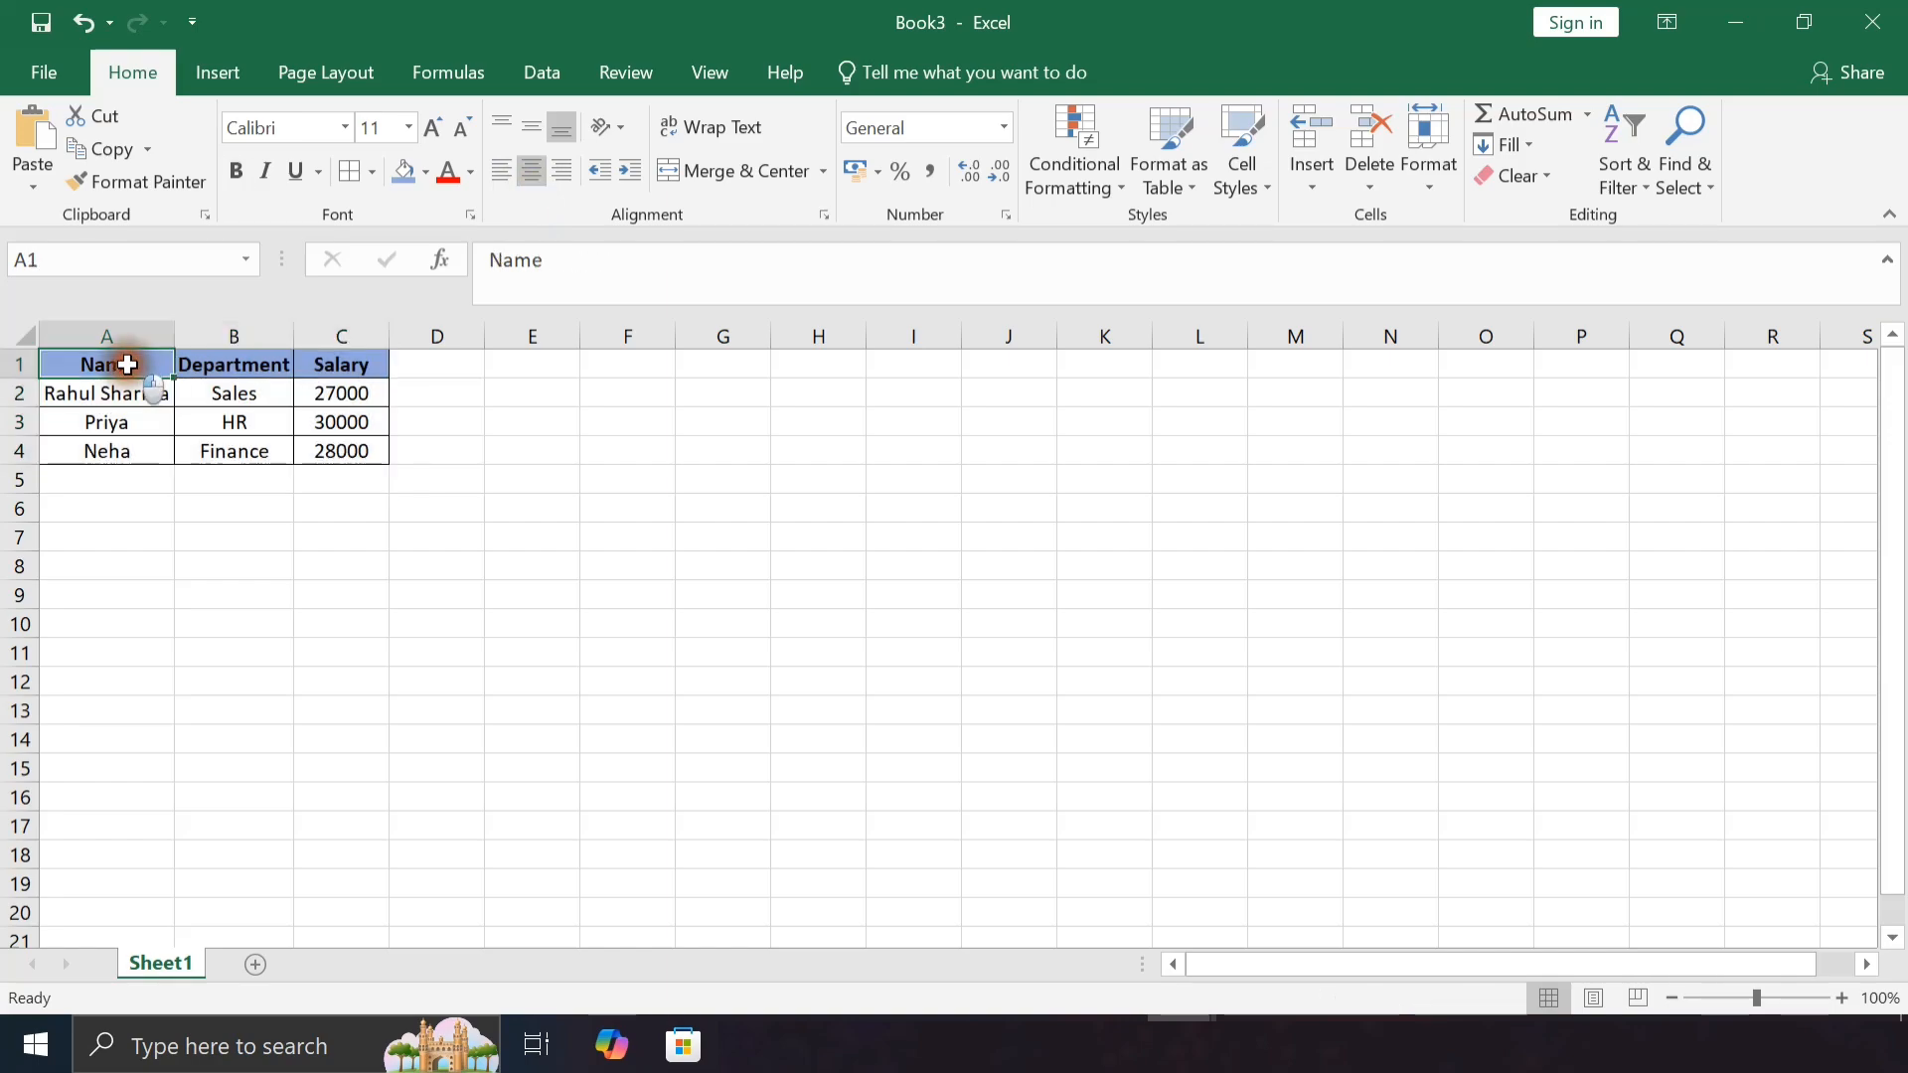
Change the font color of the header cells A1 to C1 to white
drag(127, 364, 311, 368)
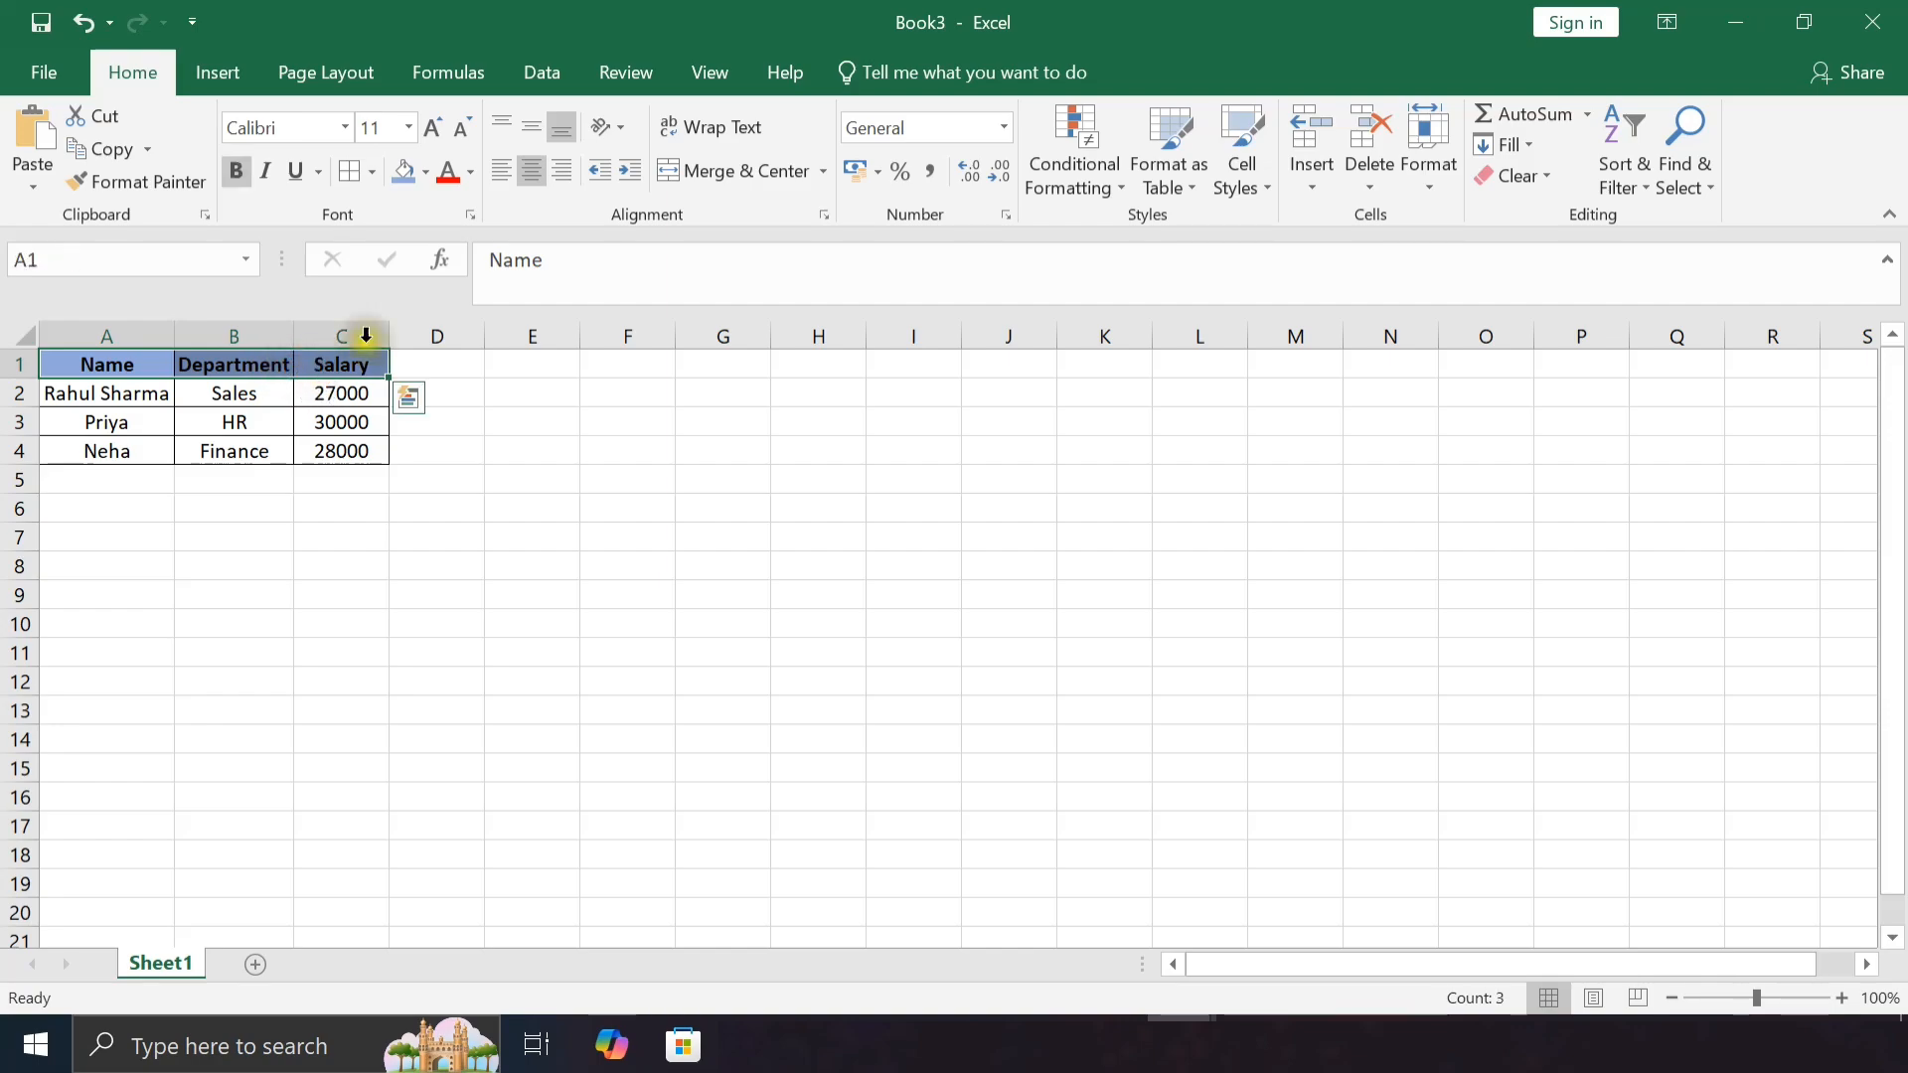
click(473, 173)
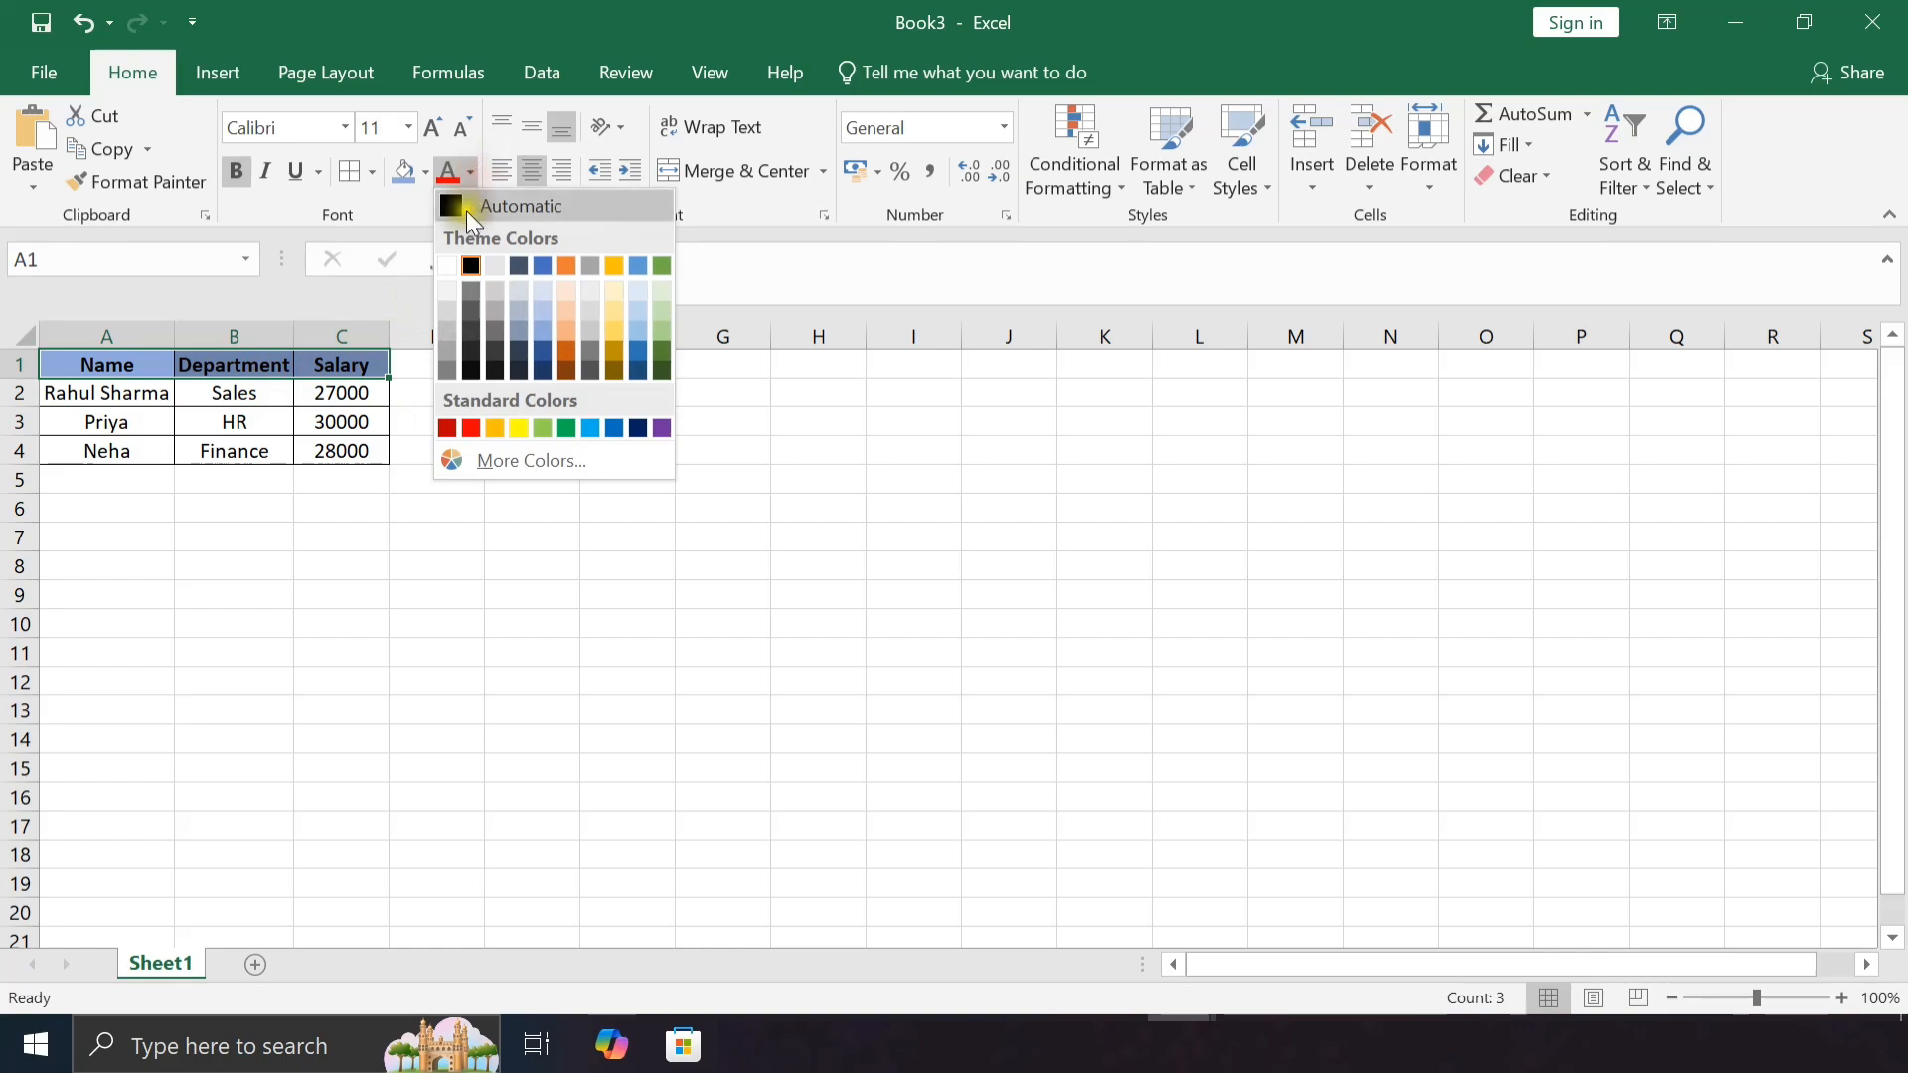
click(447, 268)
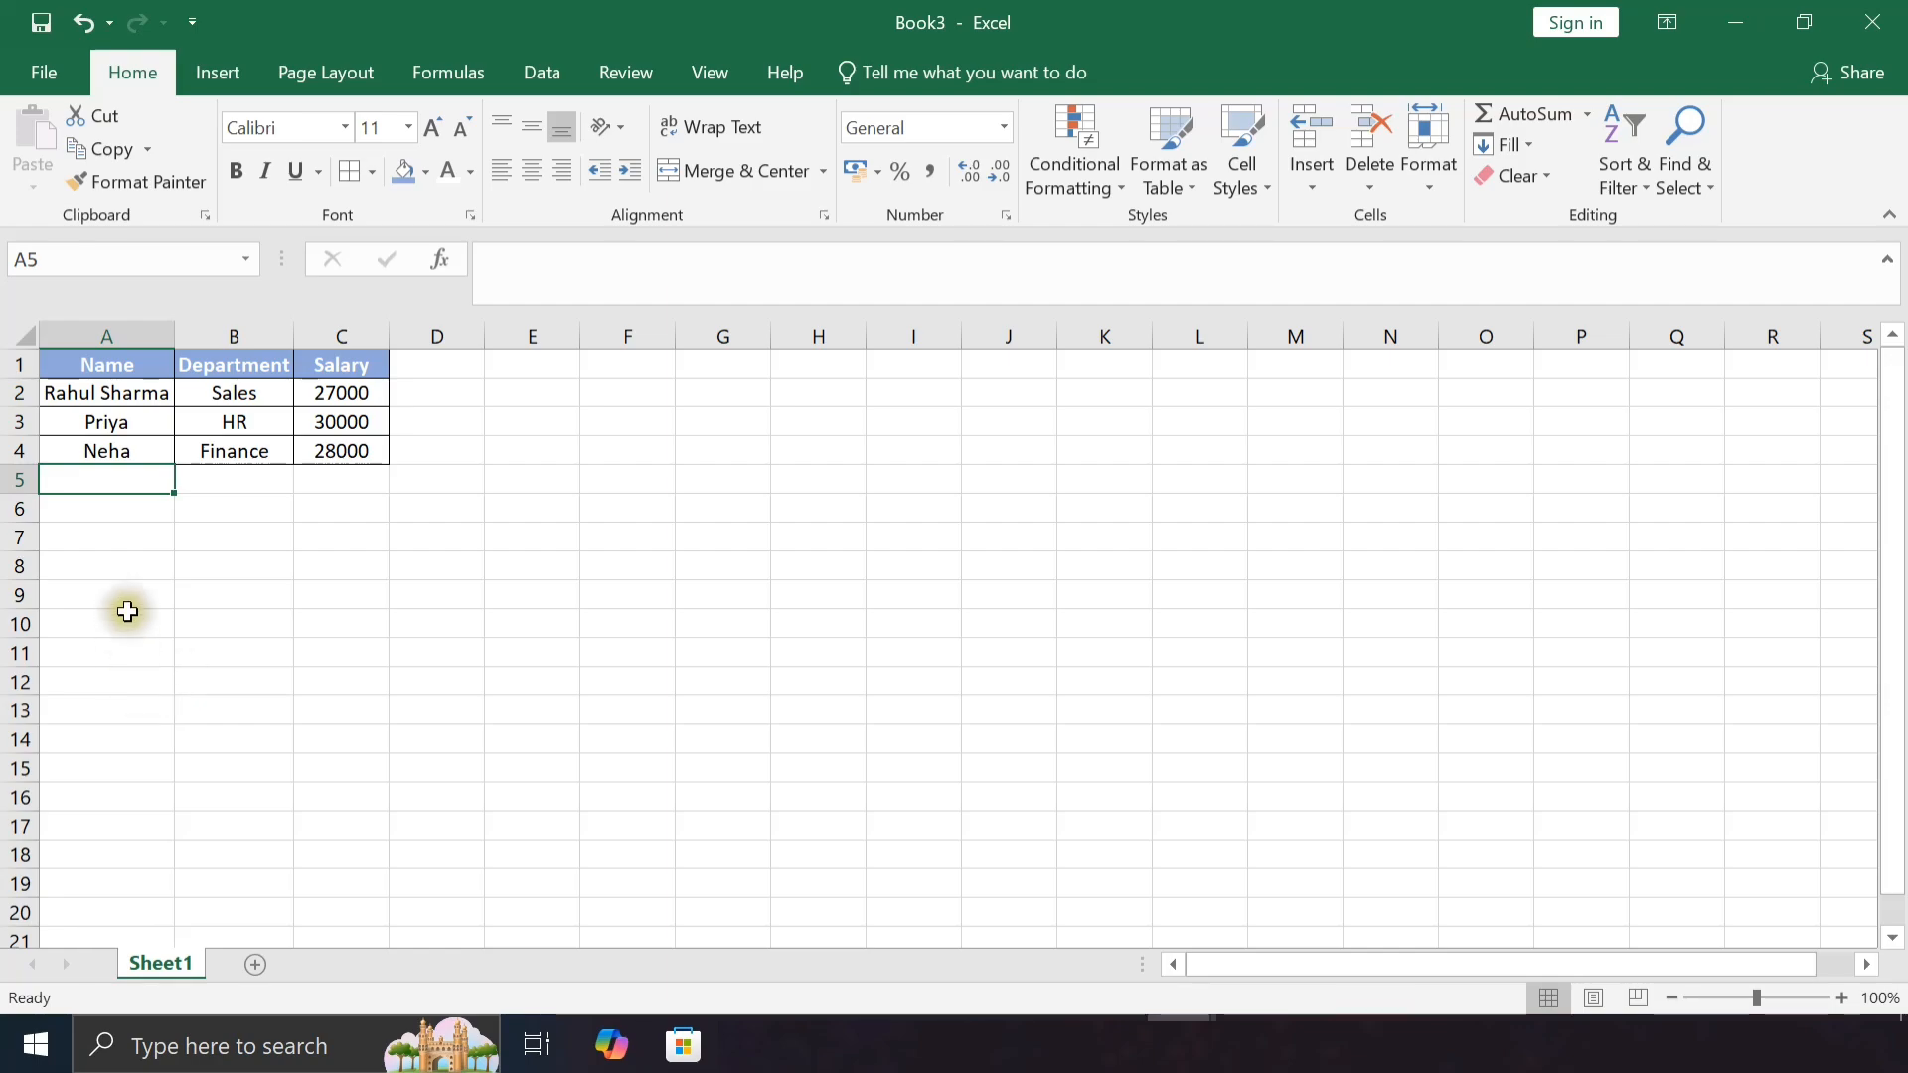
Merge and center cells A5 and B5 below the table and enter the label Total Salary
drag(111, 490, 219, 479)
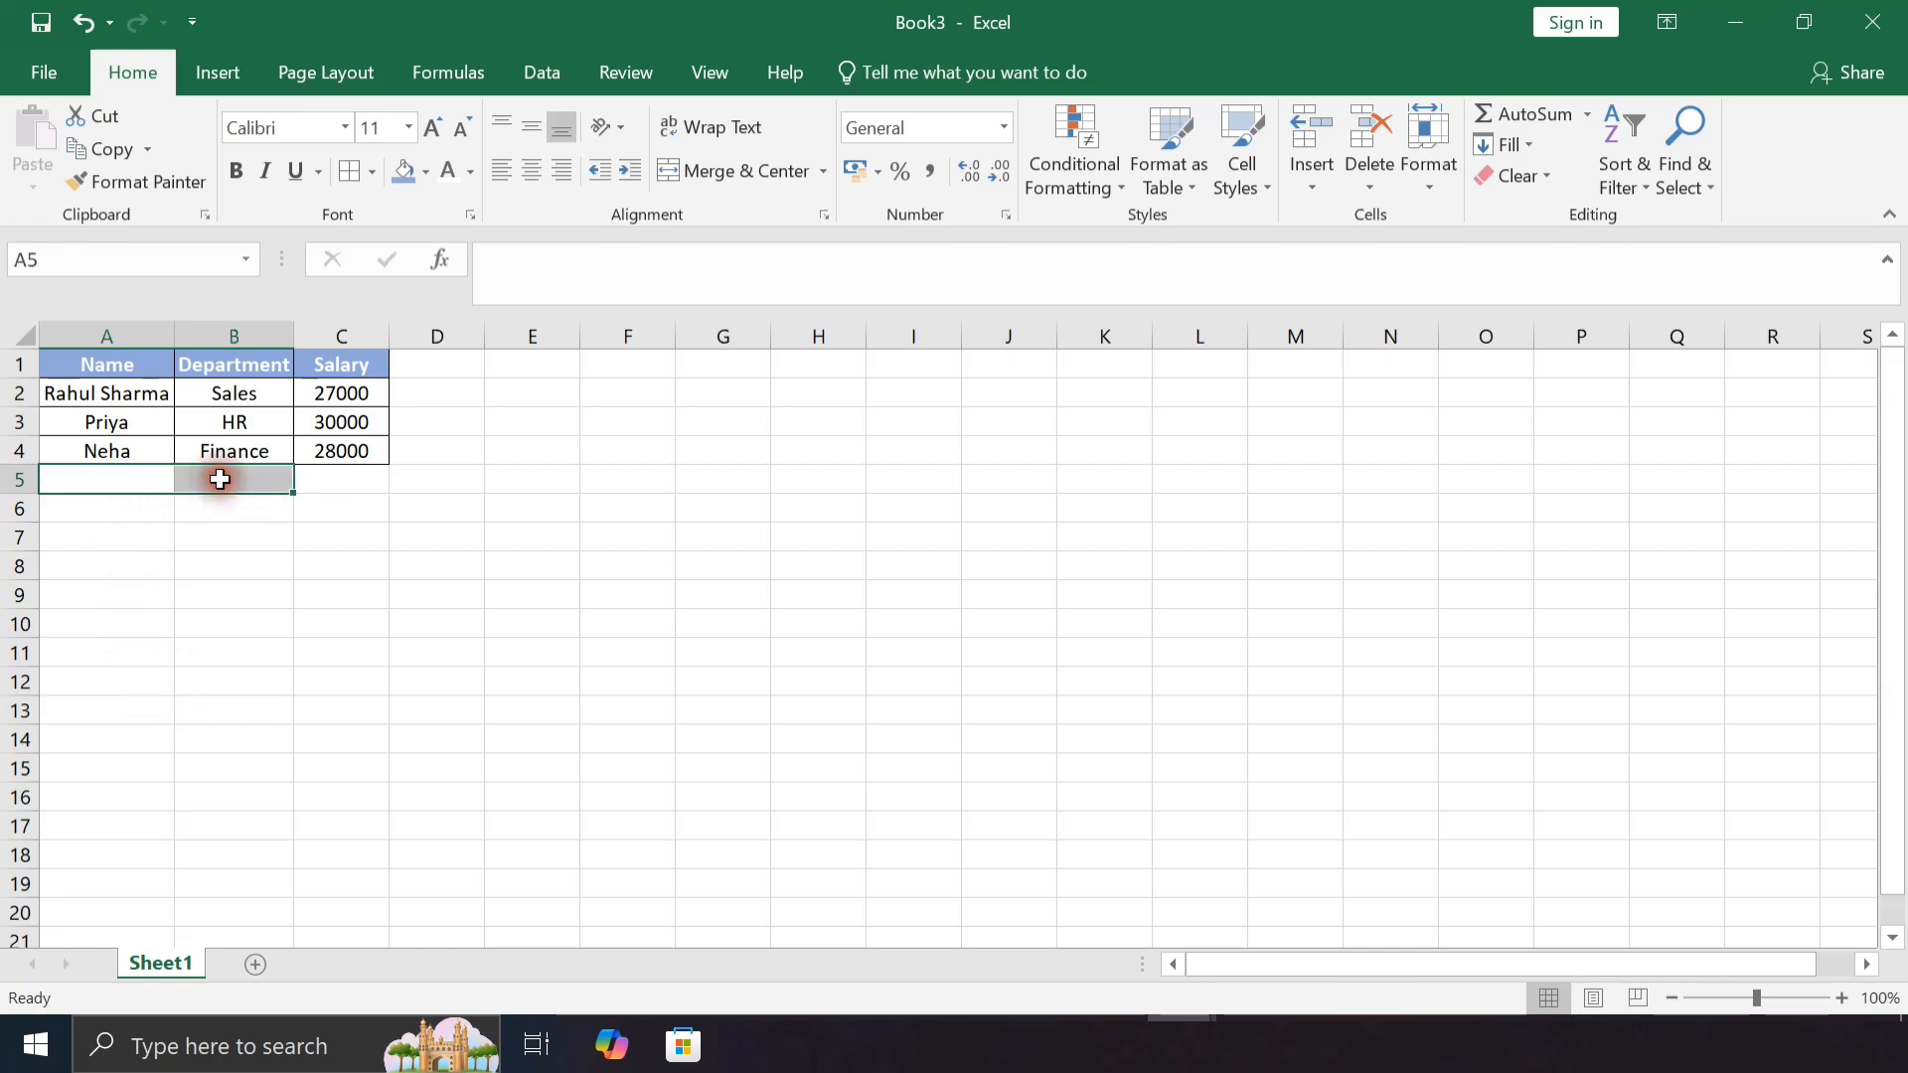
click(687, 166)
text(To)
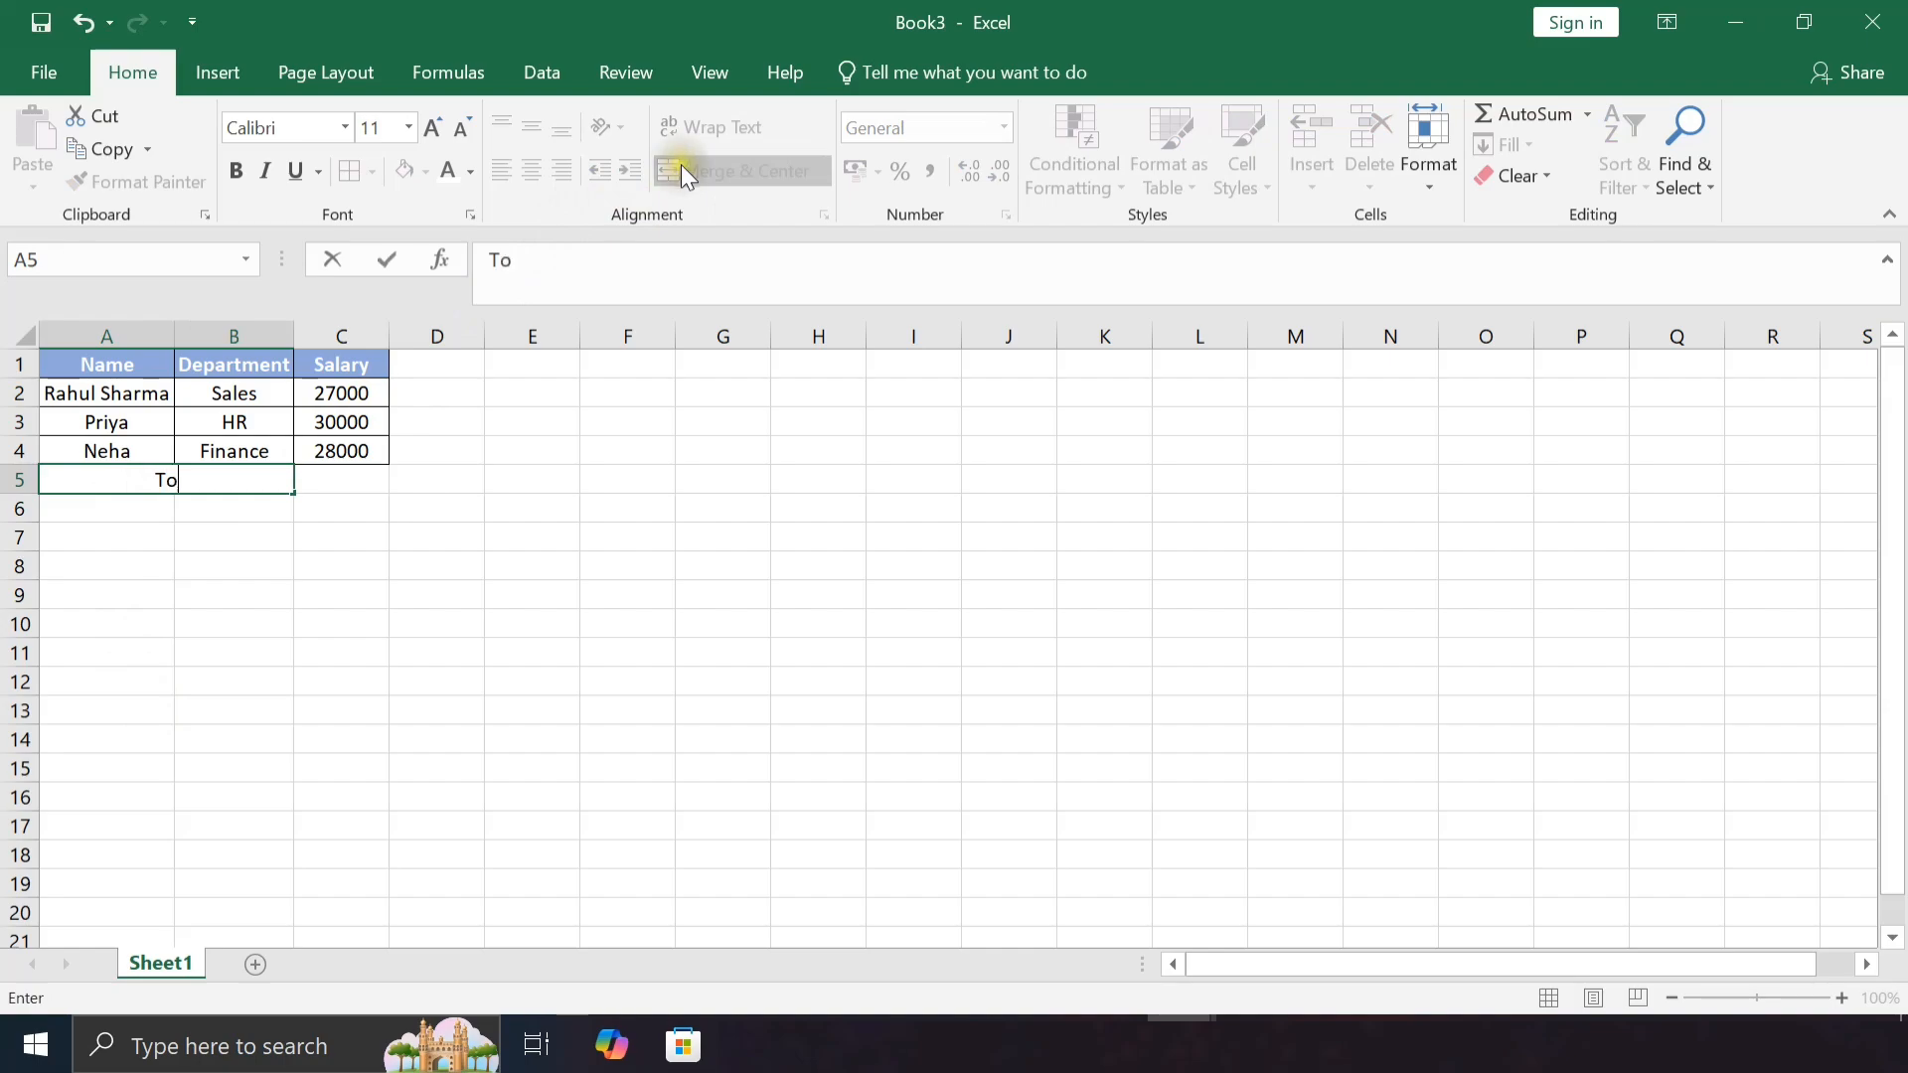
text(tal Salary)
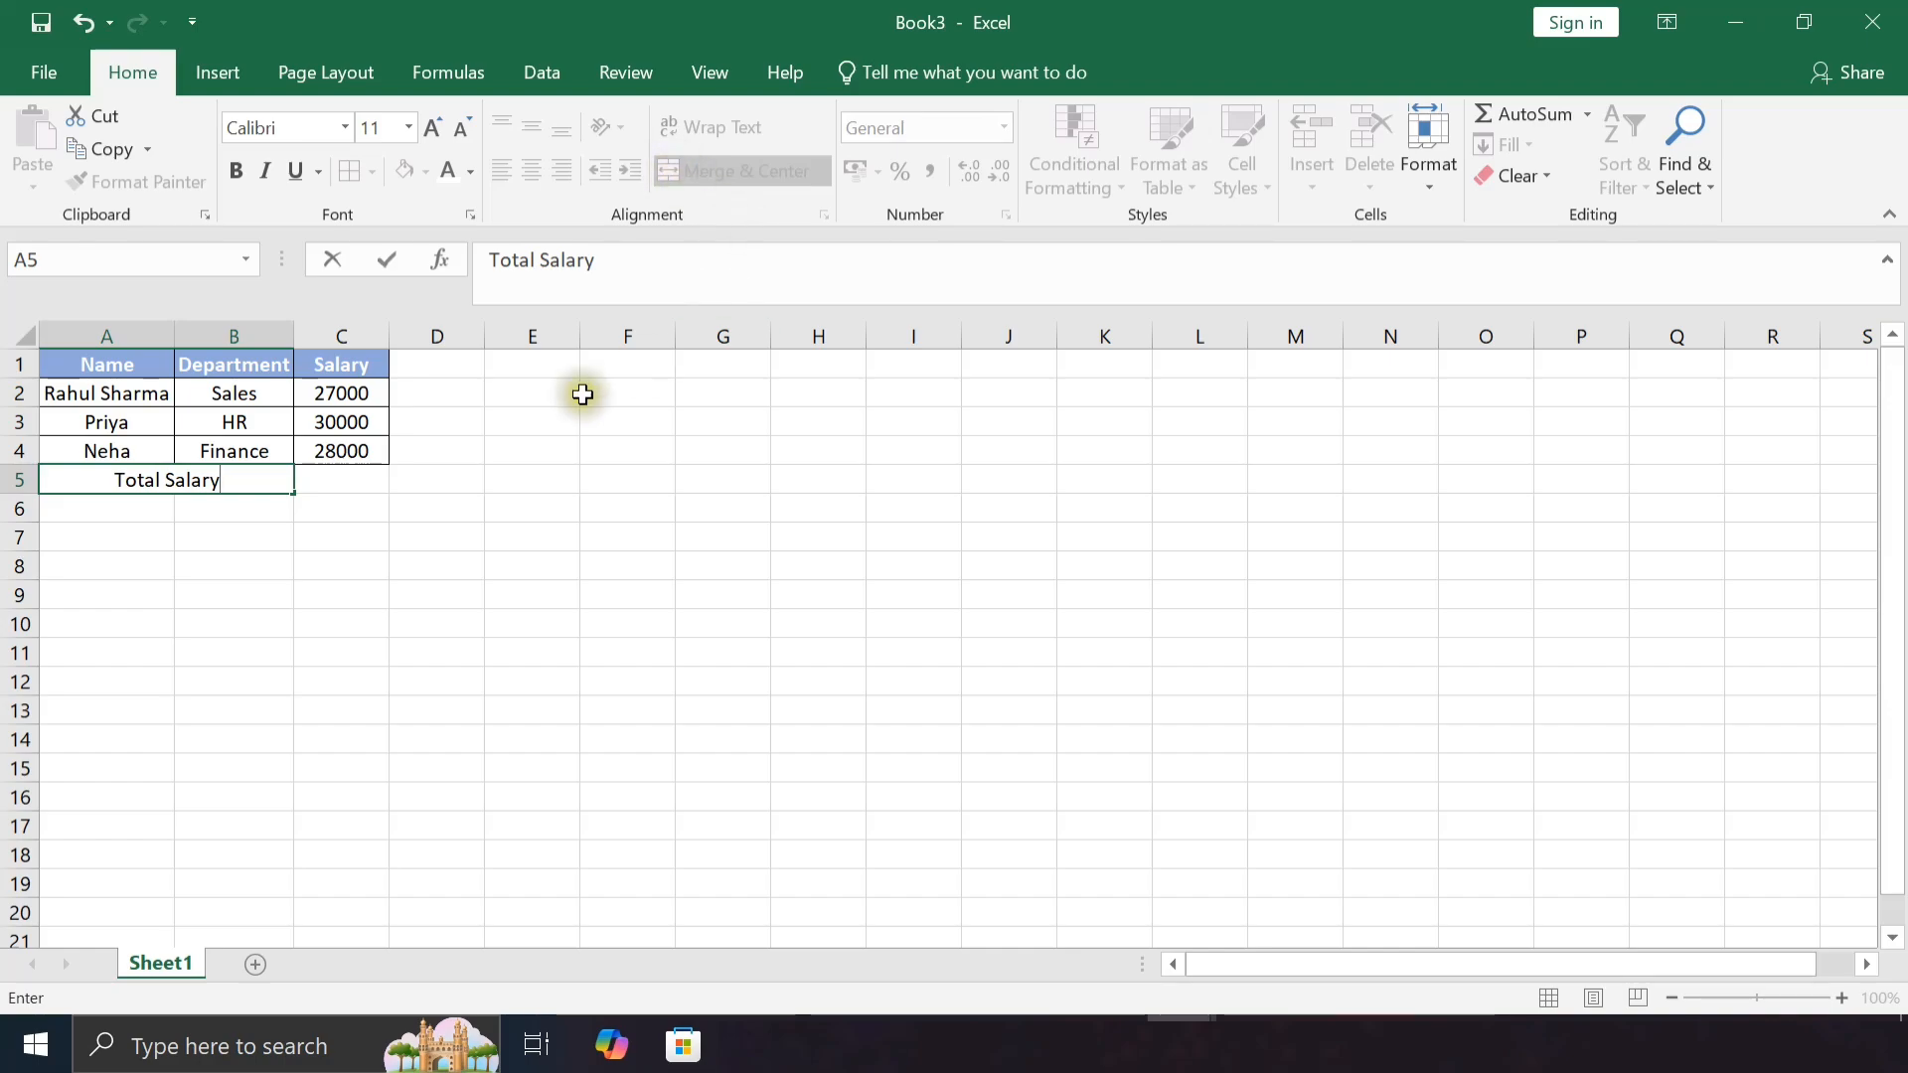
Enter a SUM formula in C5 that adds the salaries in C2:C4
click(348, 488)
text(=)
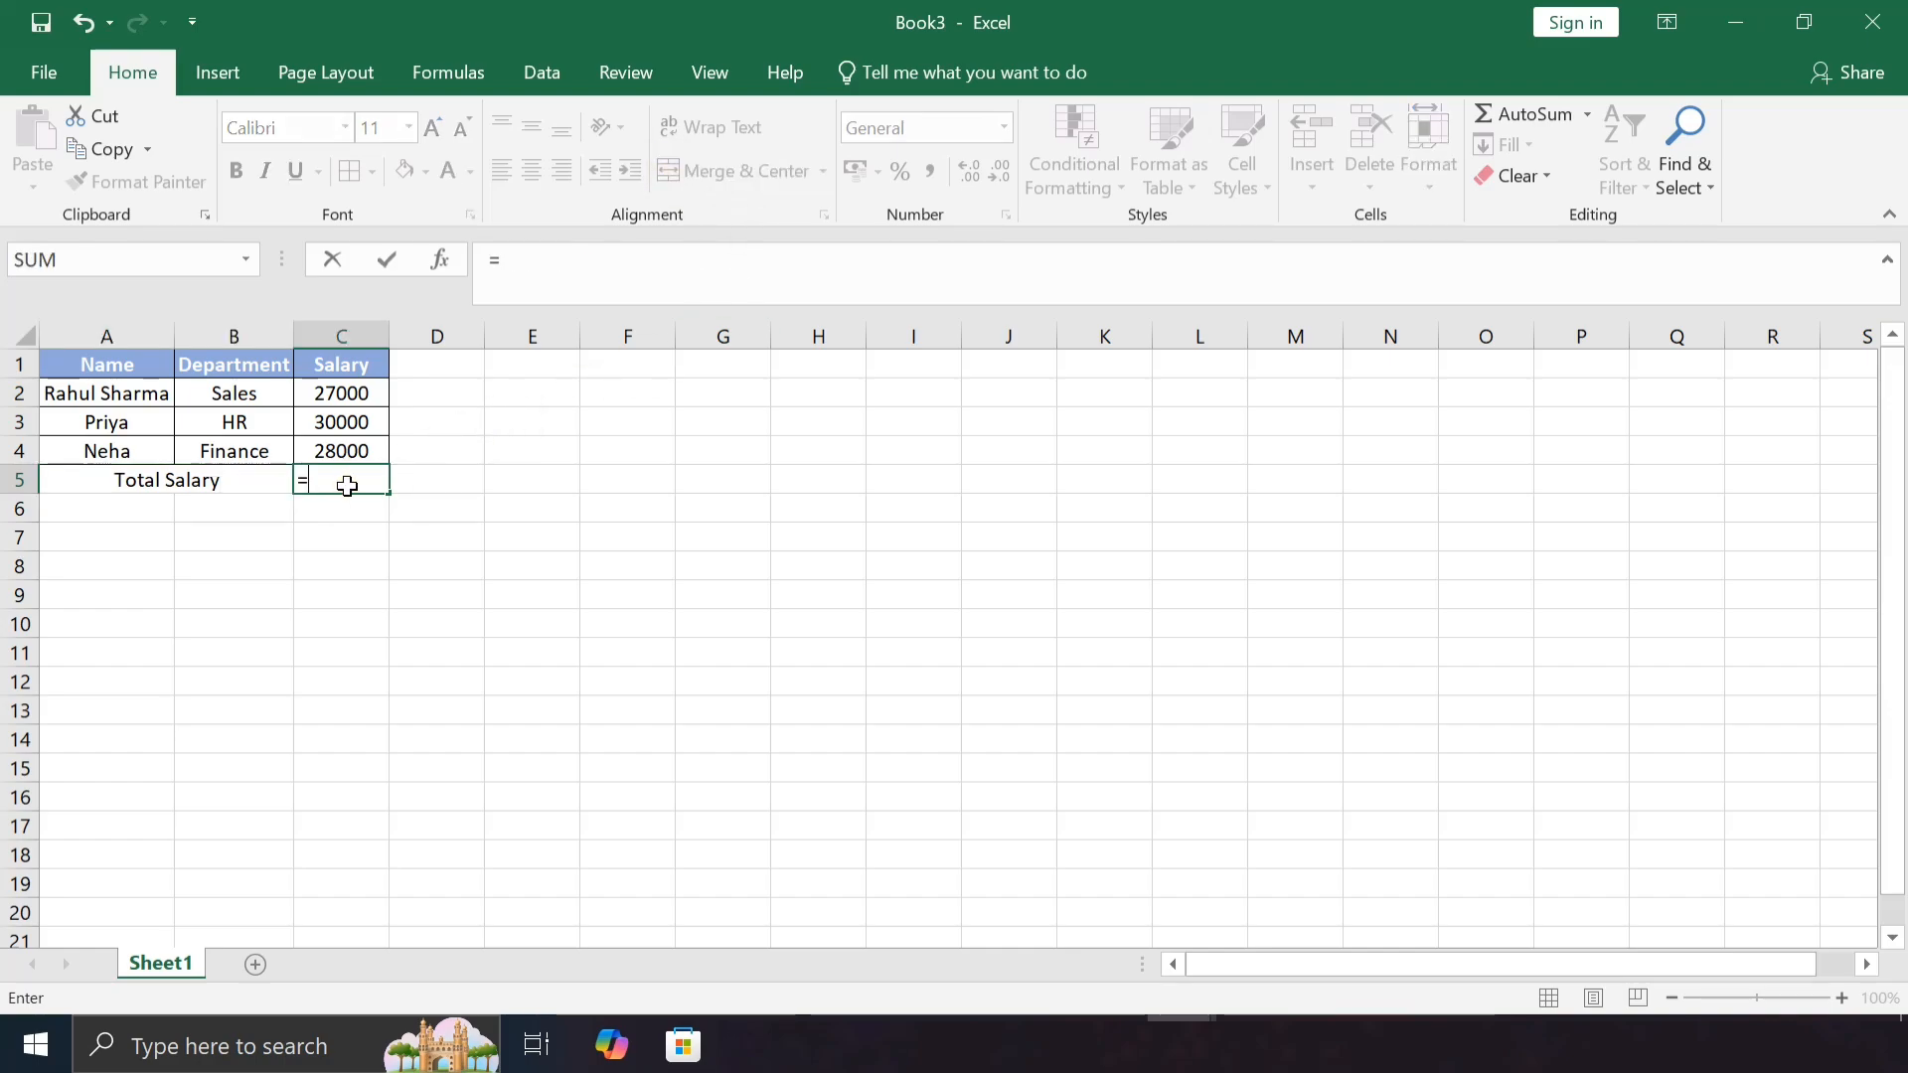
text(sum)
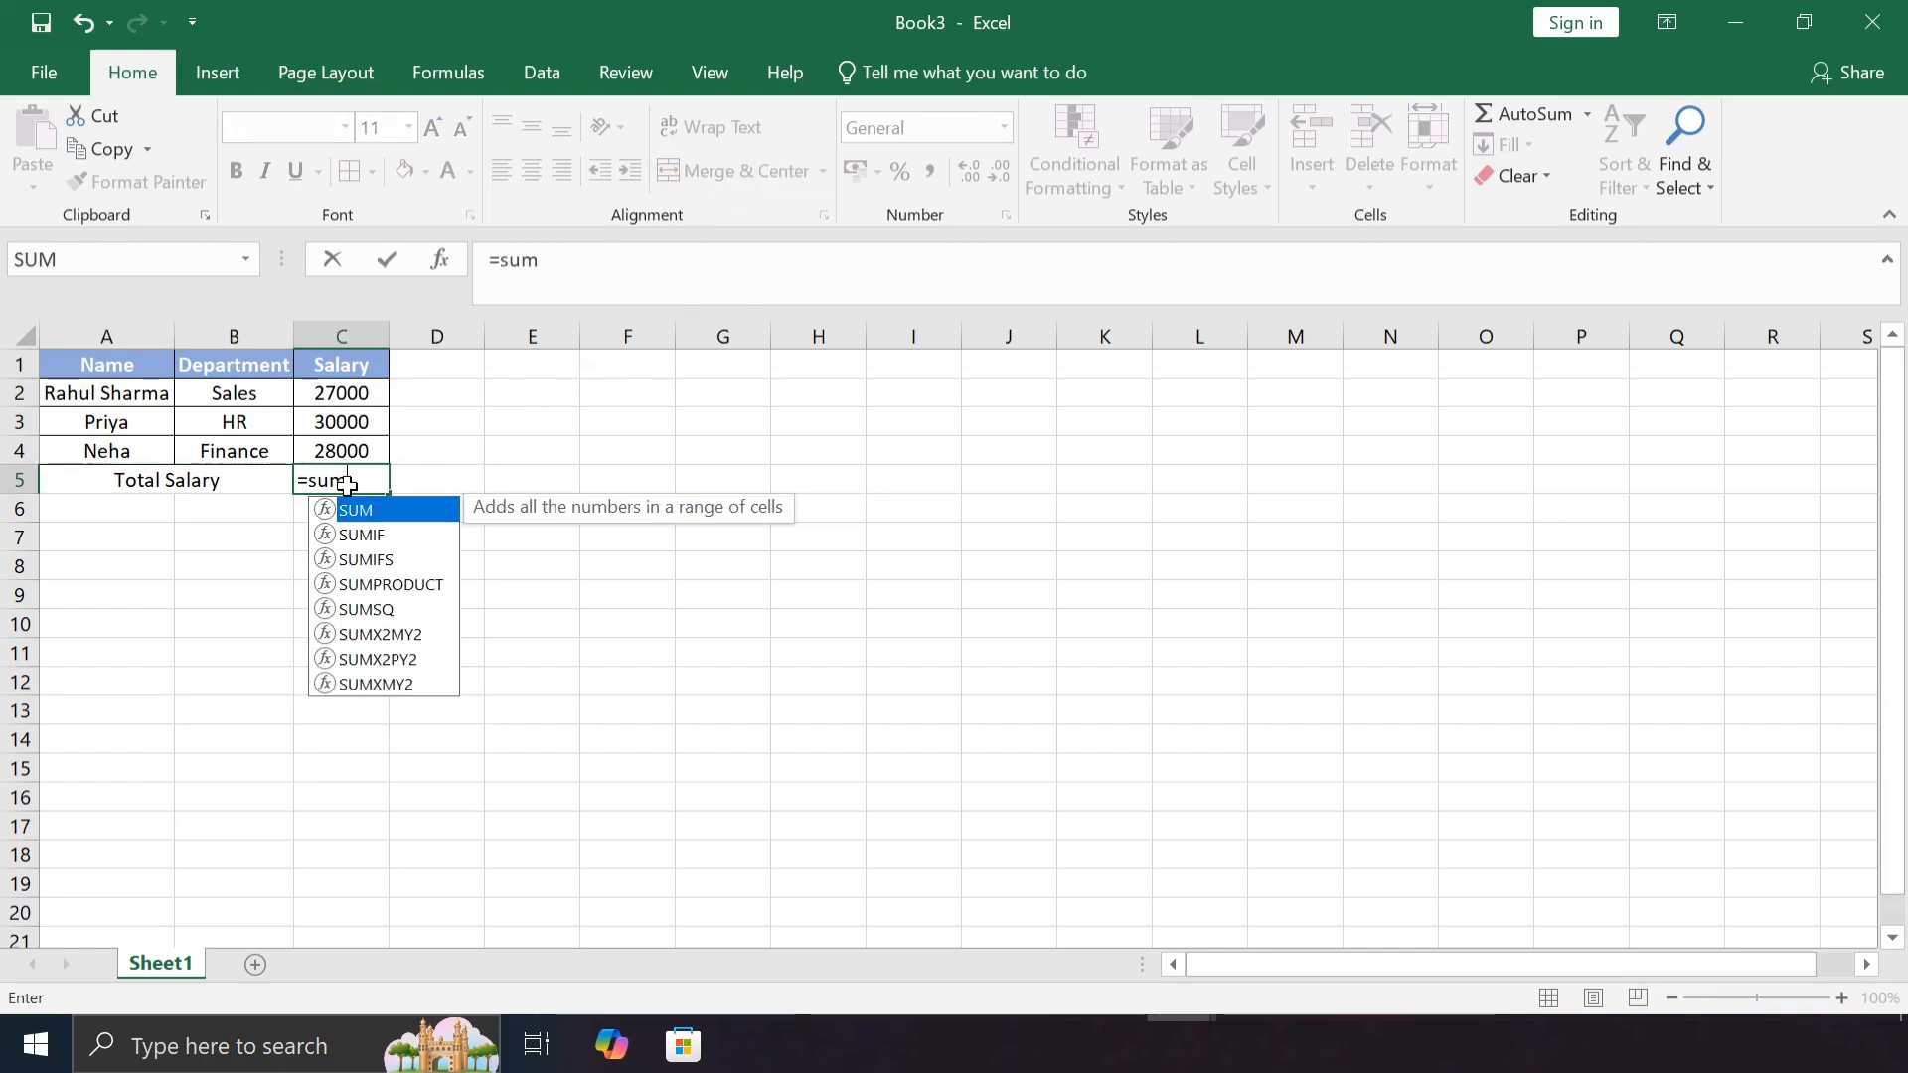
text(()
drag(345, 393, 348, 450)
text())
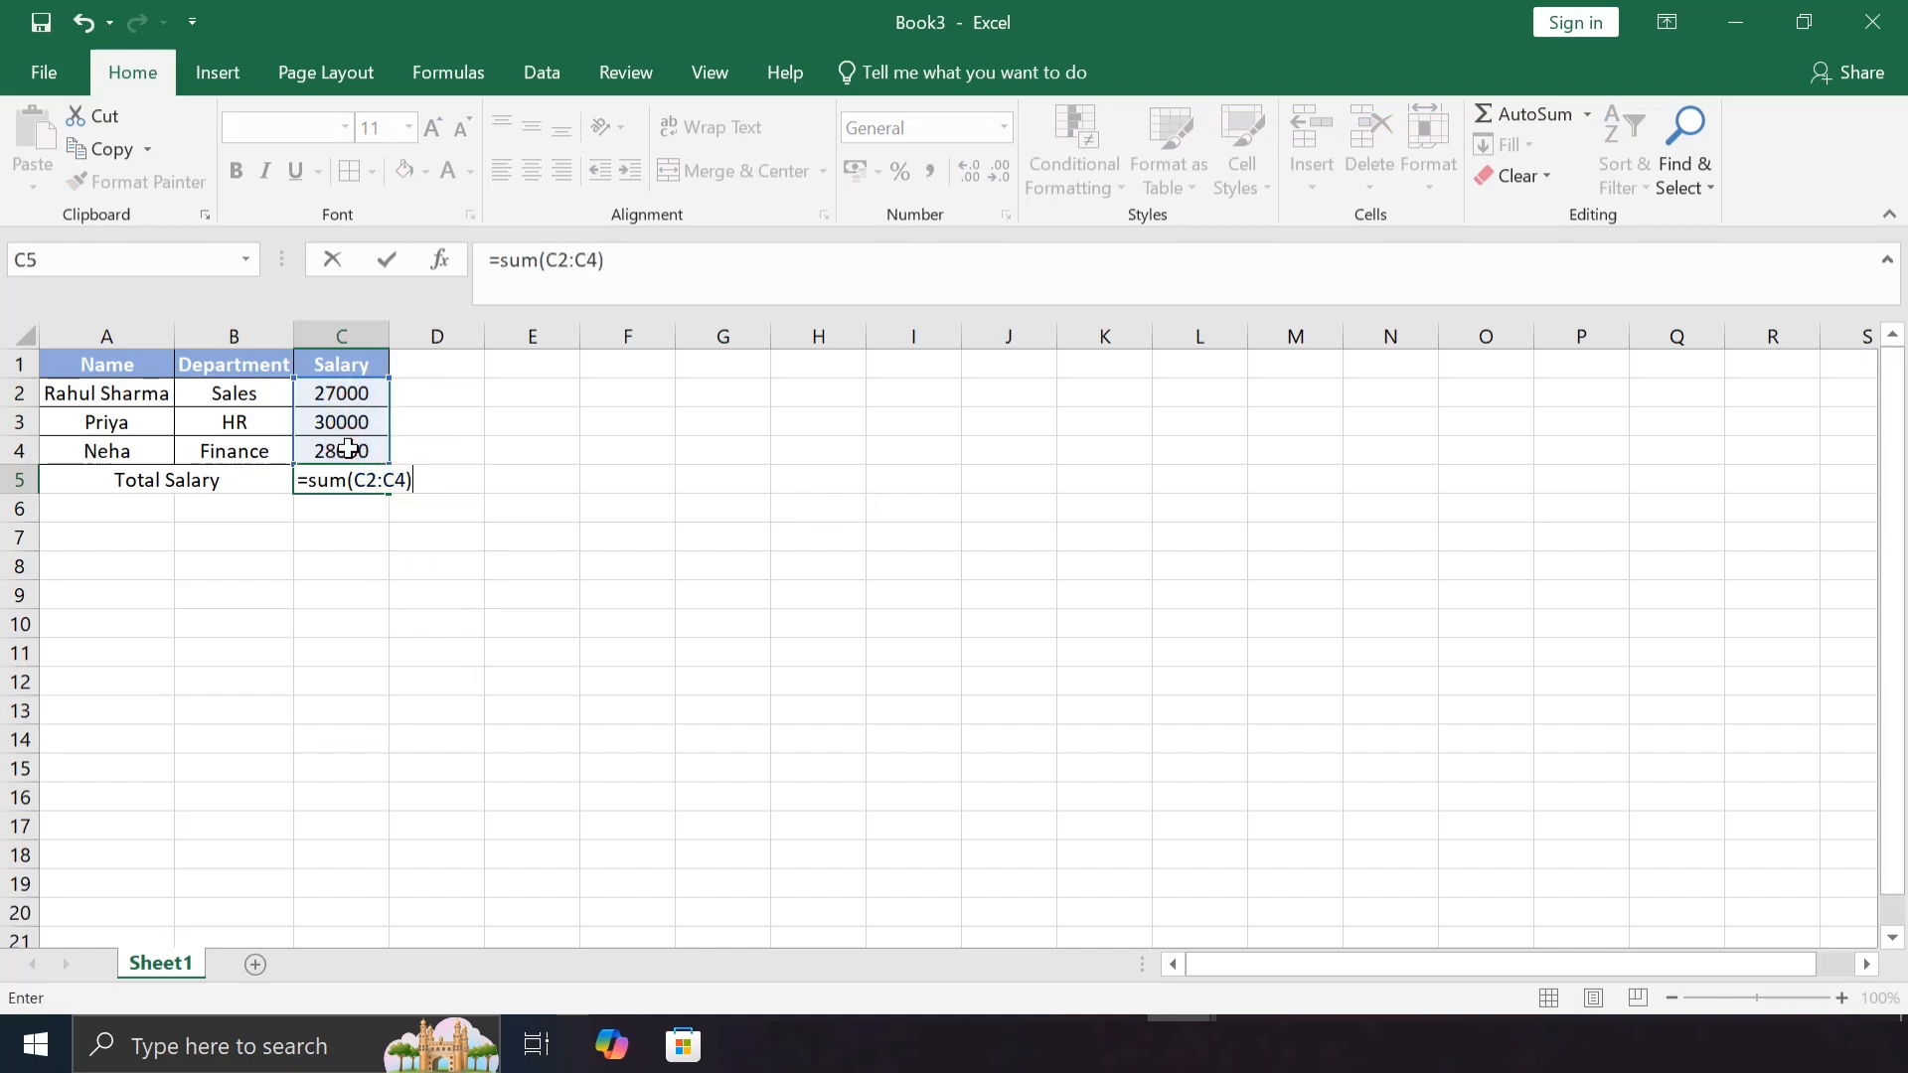
key(Return)
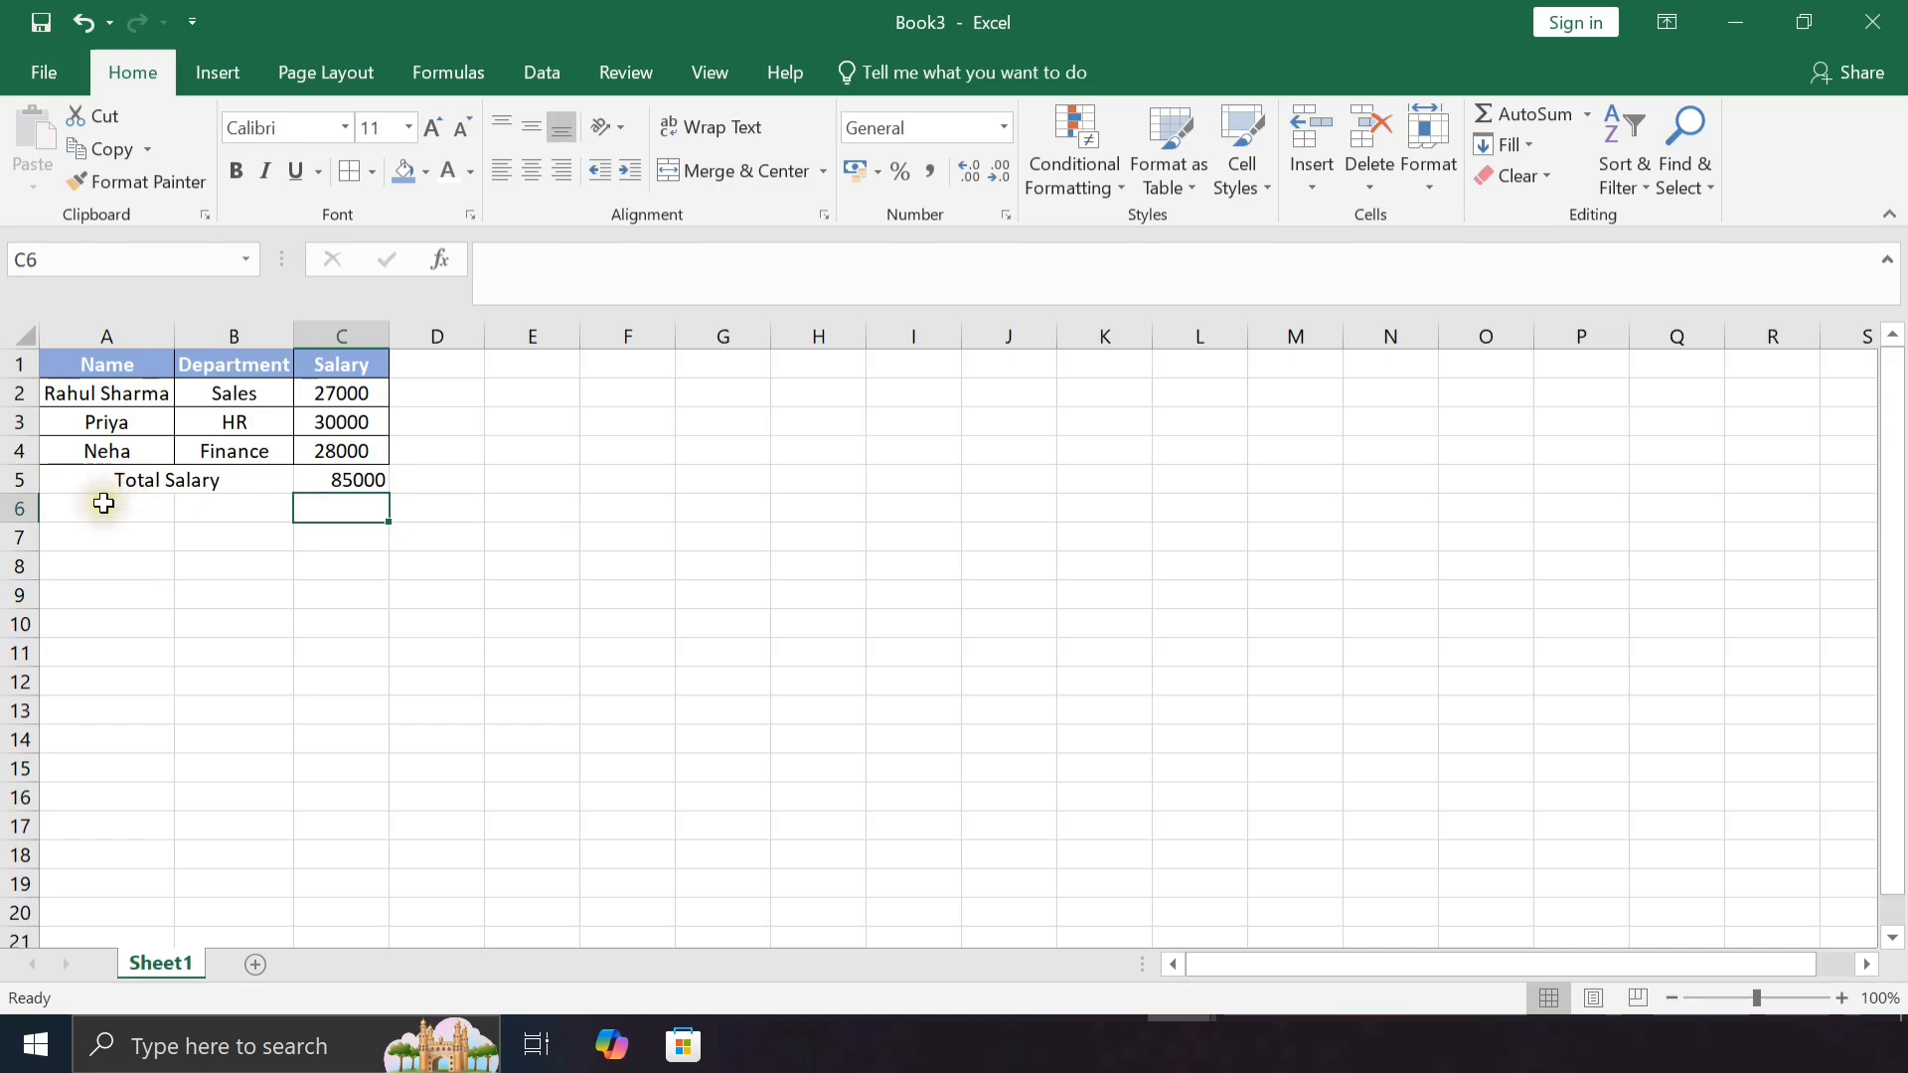
Merge and center cells A6 and B6 and enter the label Average Salary
drag(104, 507, 208, 510)
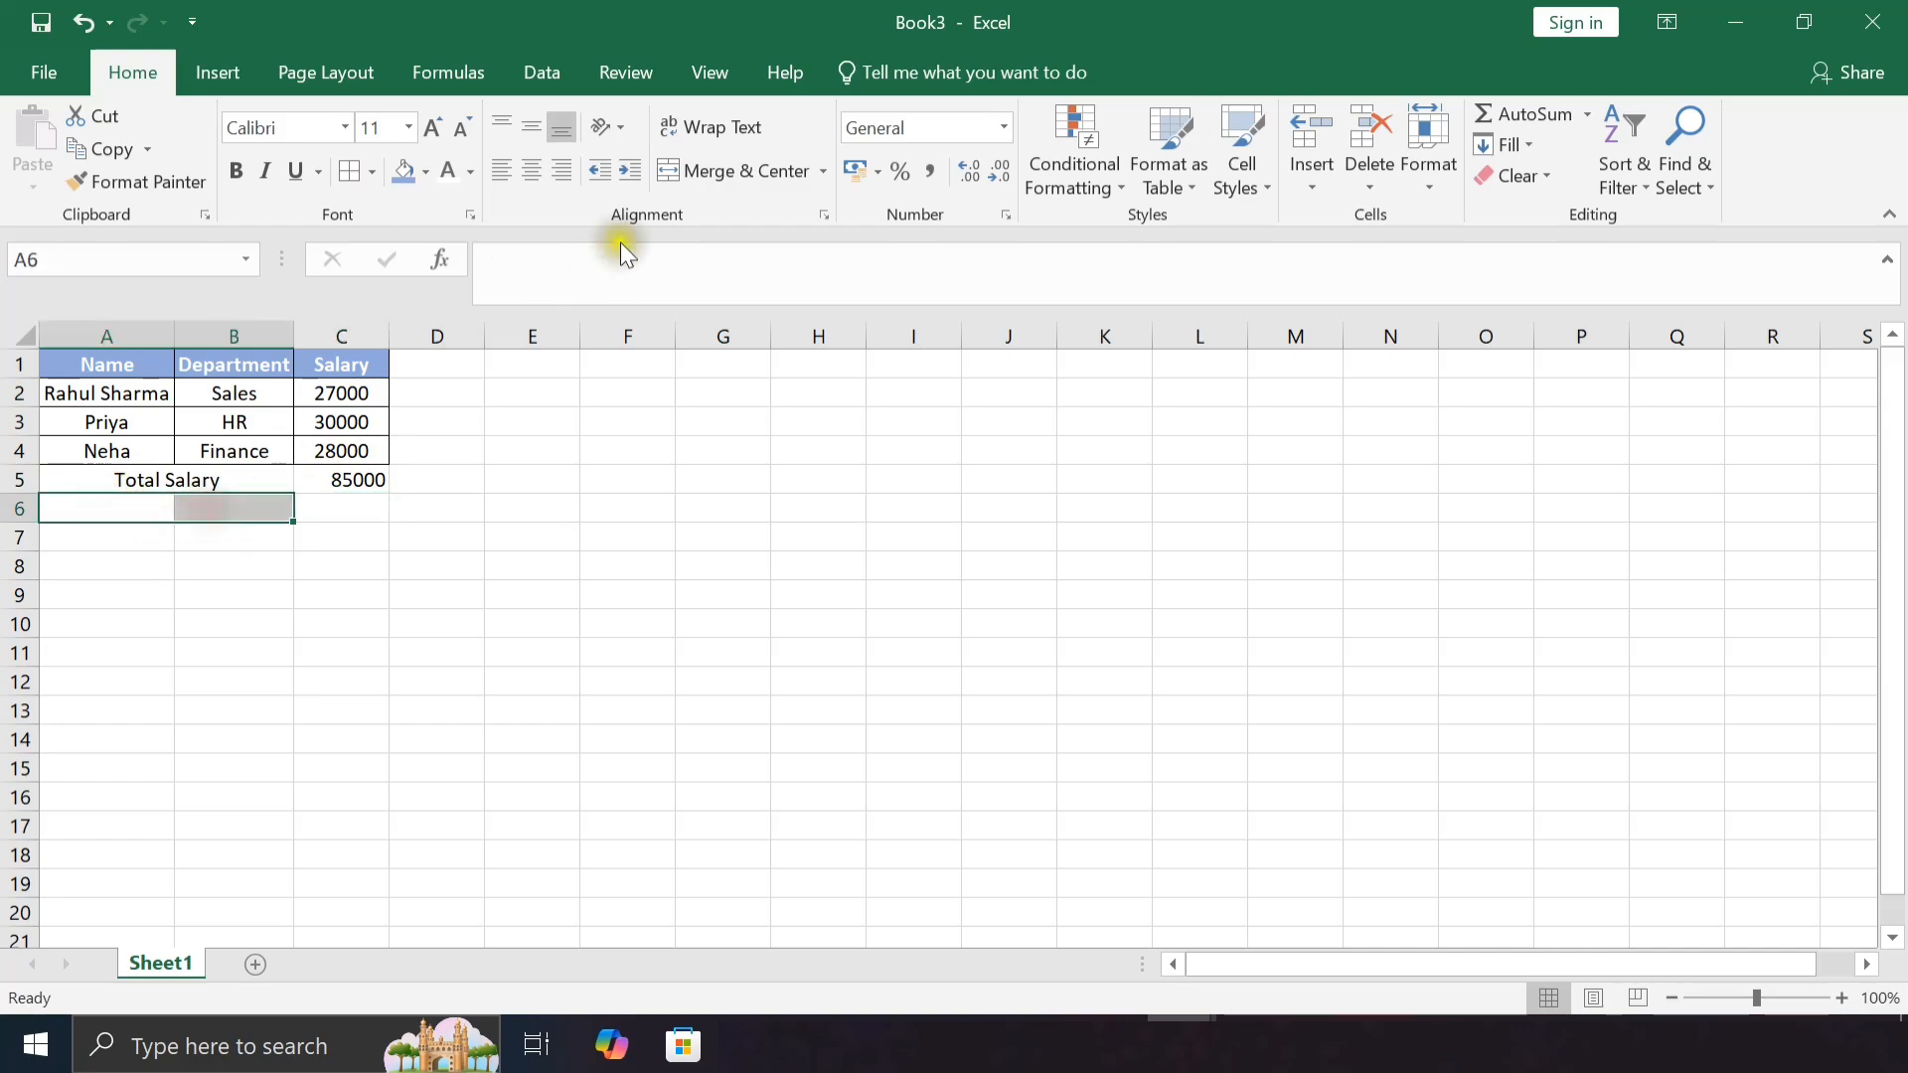
click(714, 180)
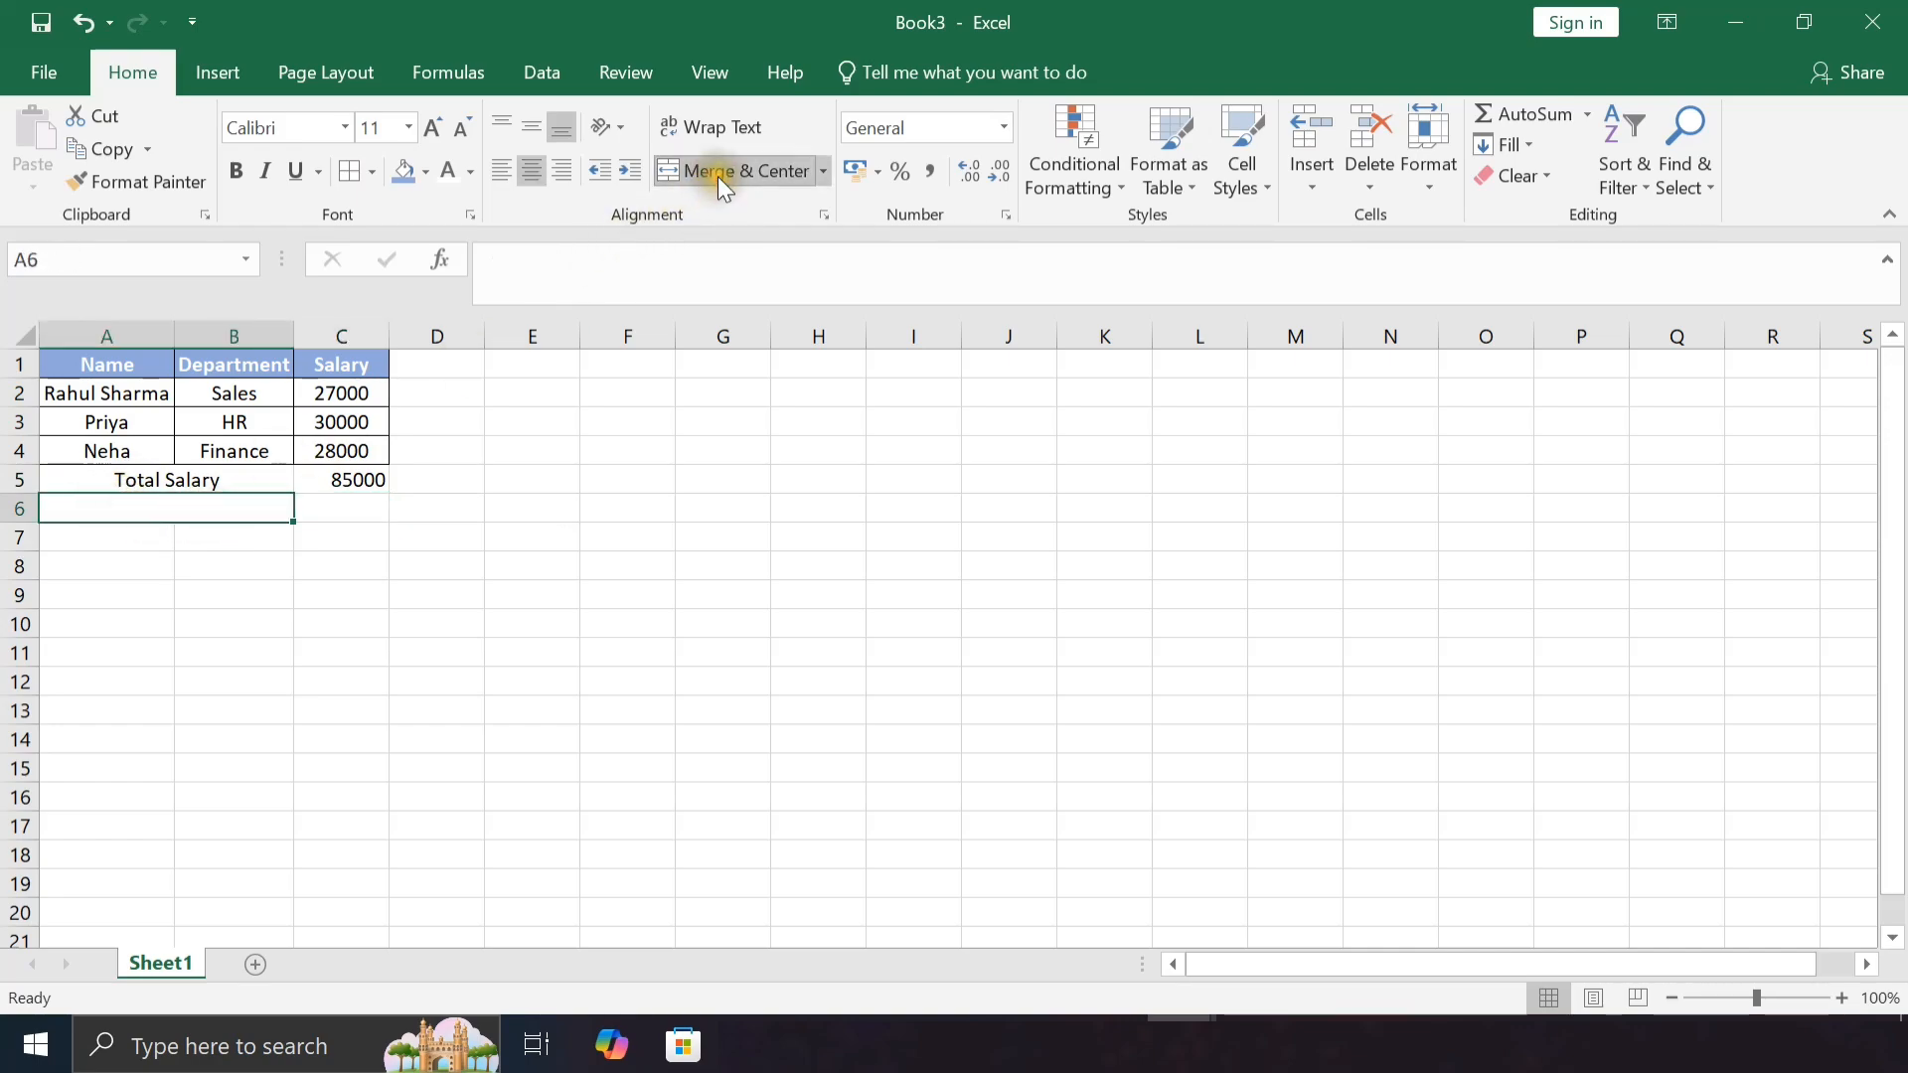
text(Aver)
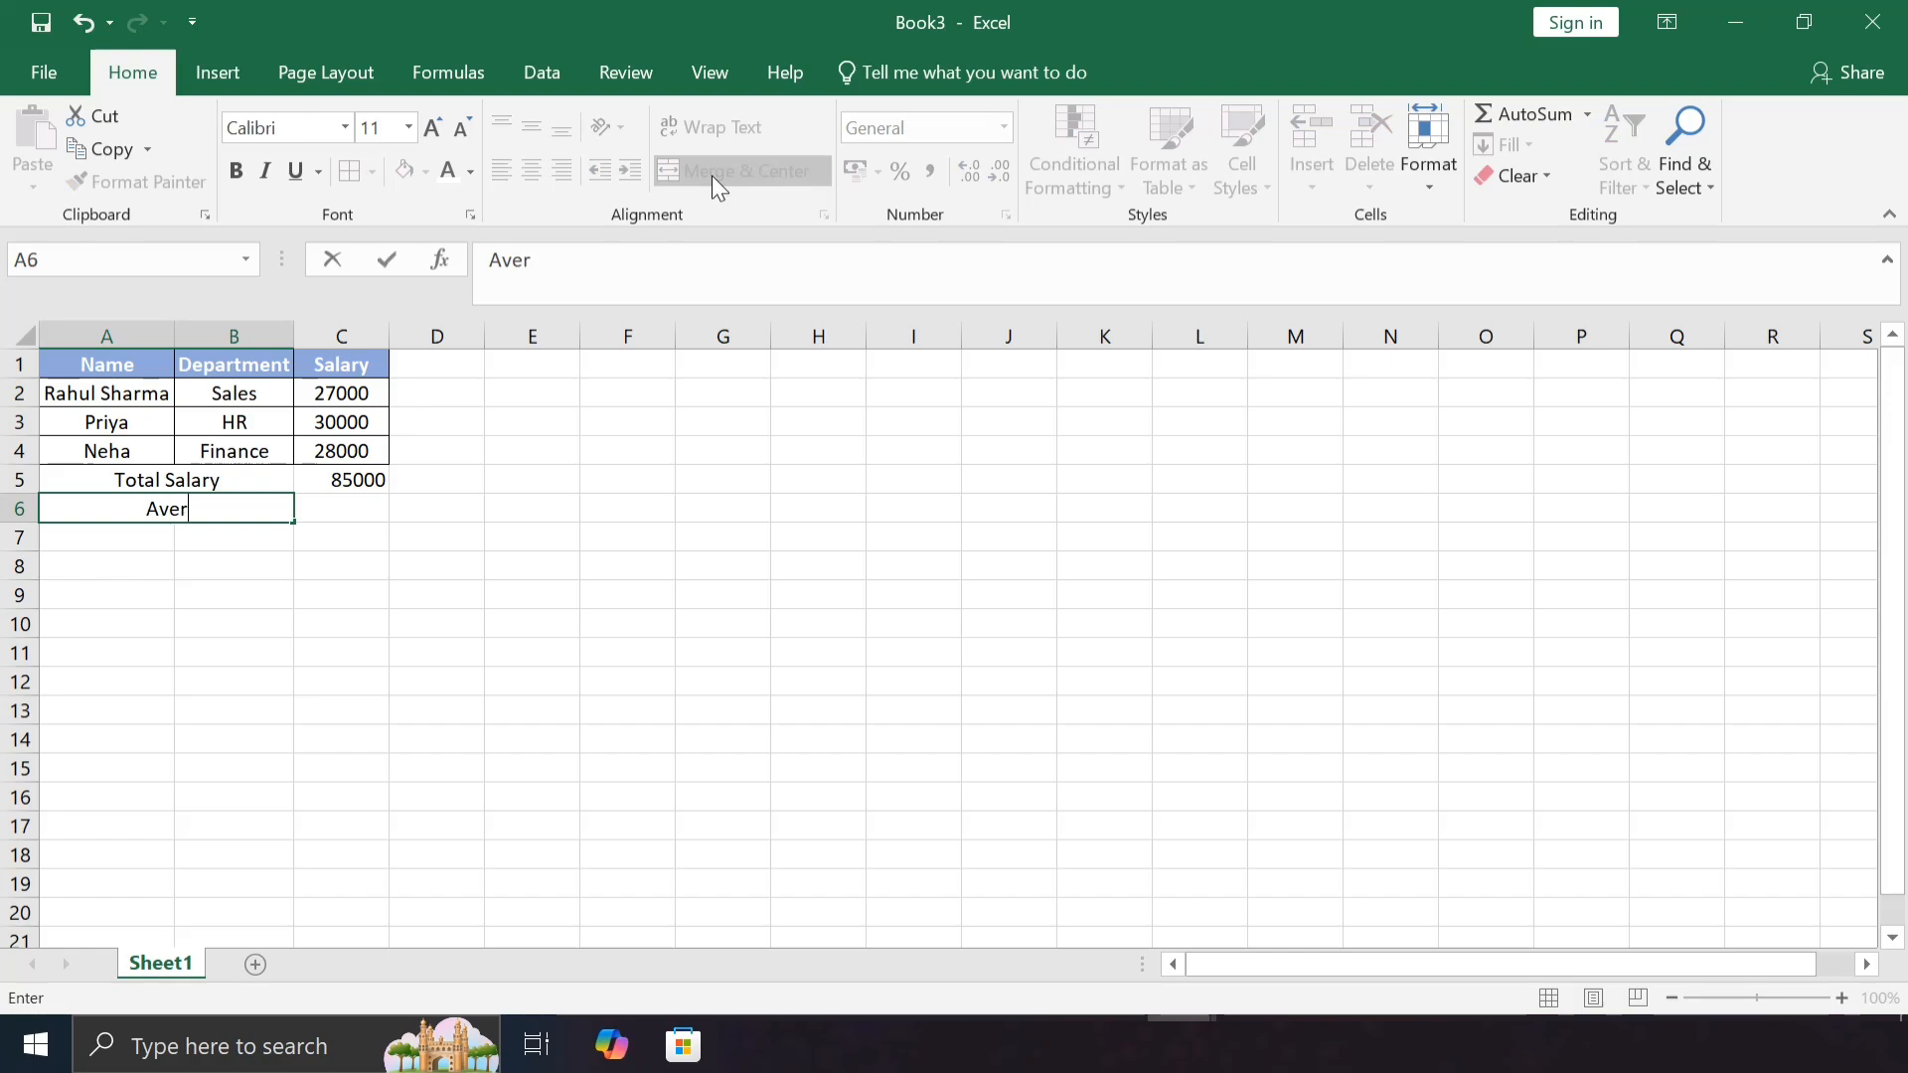
text(age Salary)
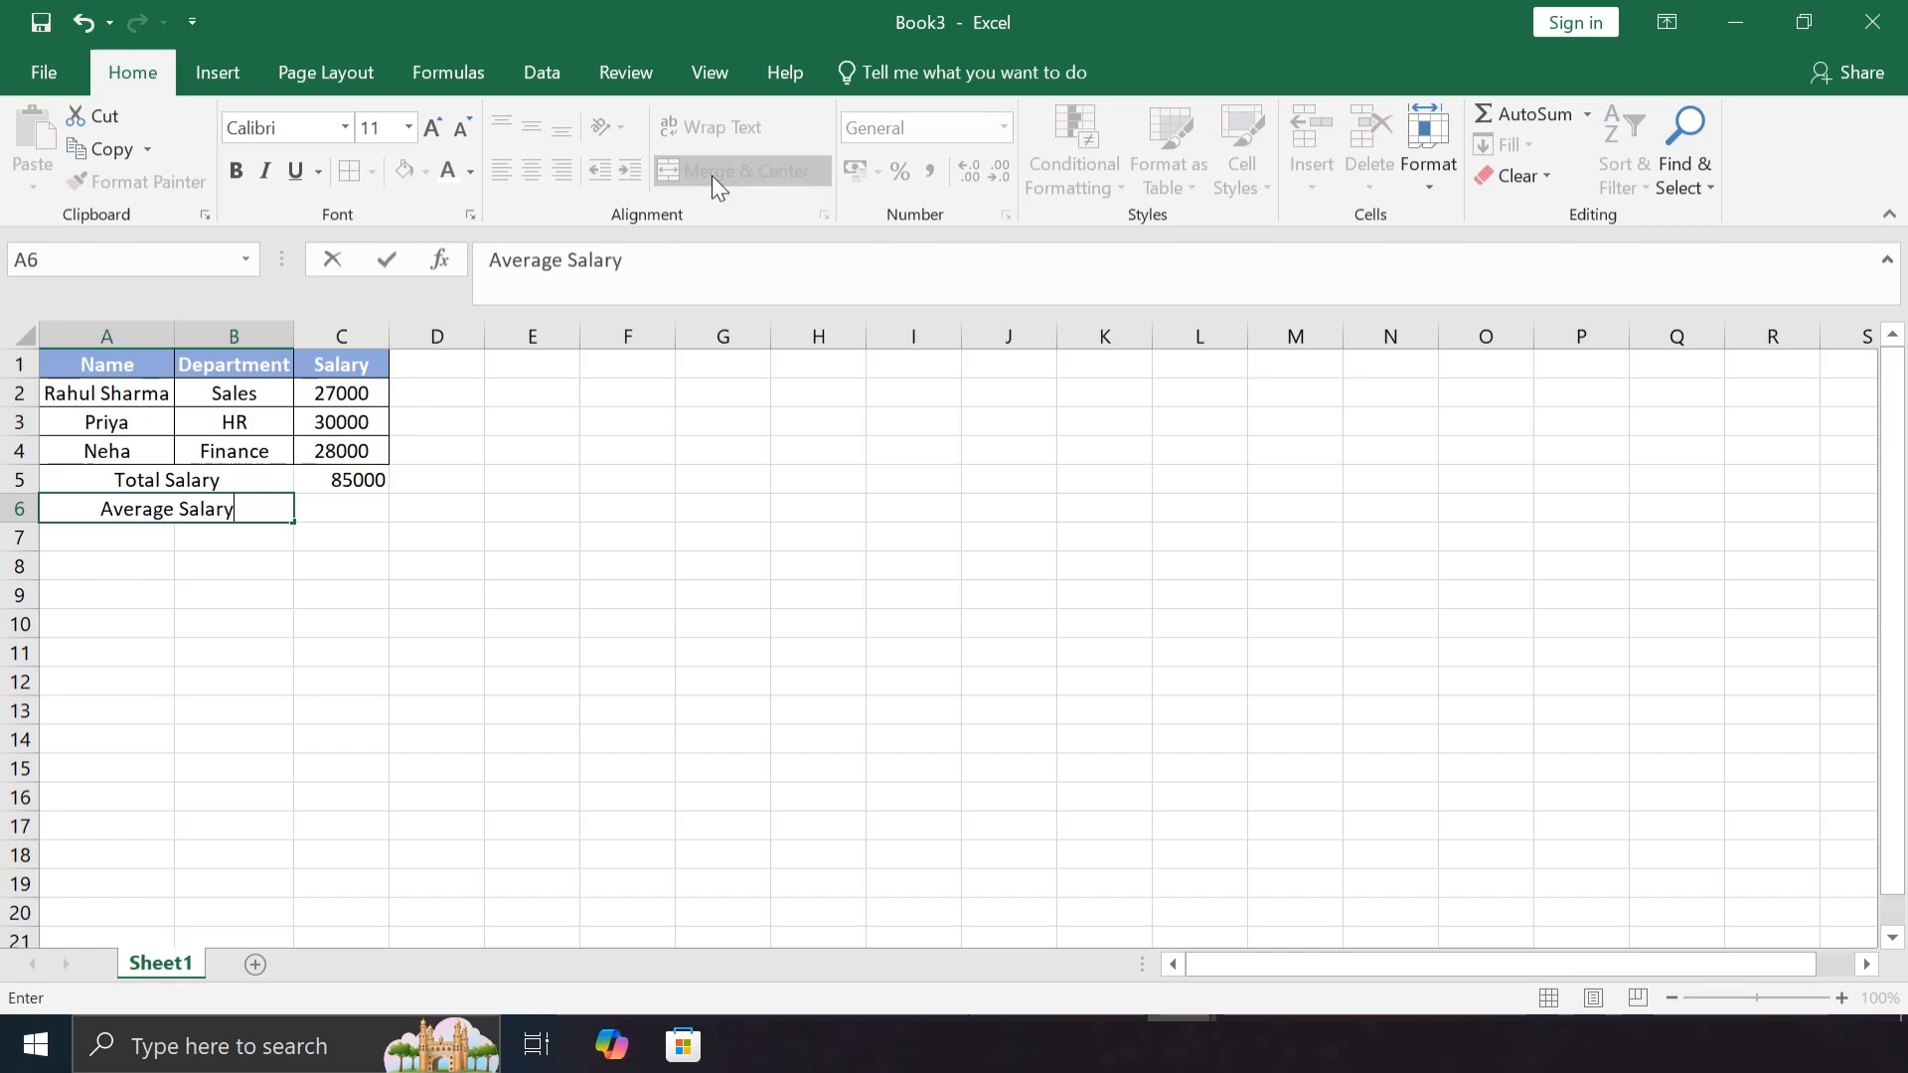
Enter an AVERAGE formula in C6 for the salaries in C2:C4
key(Tab)
text(=)
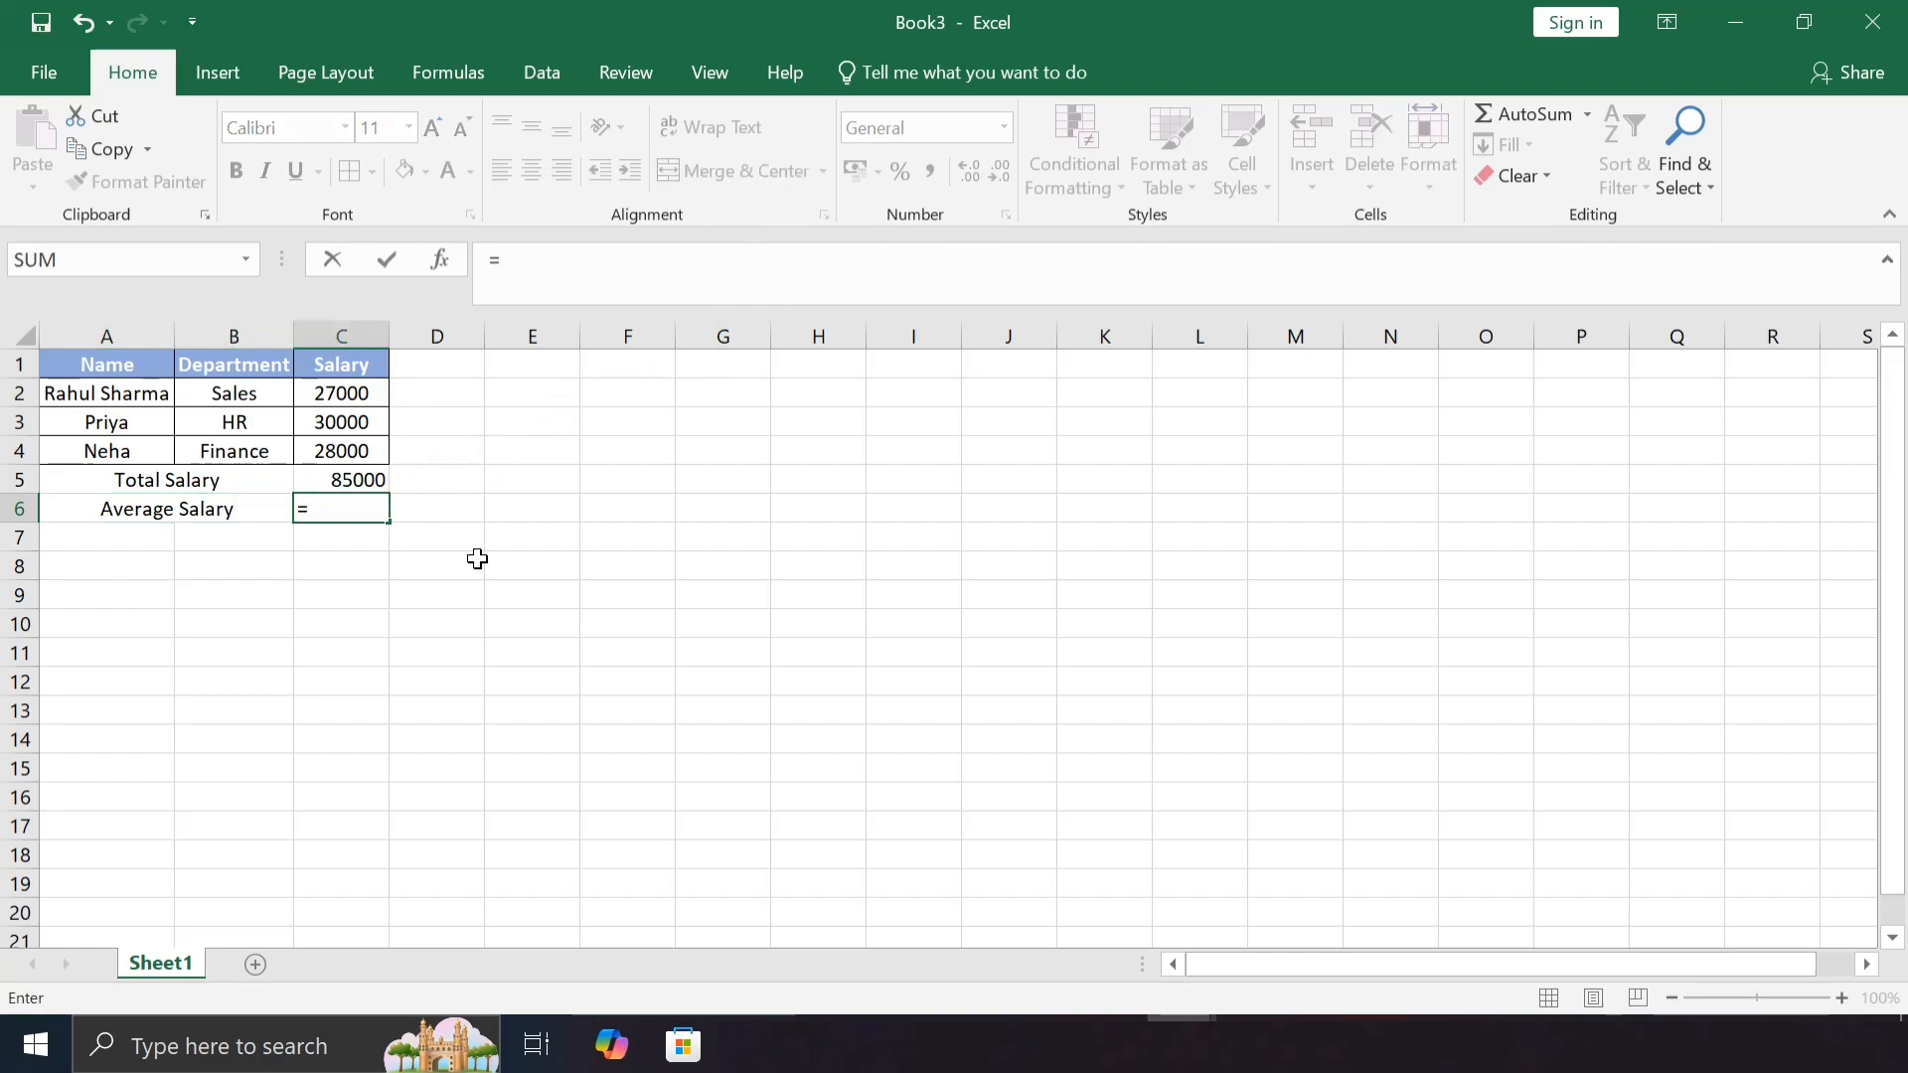
text(average()
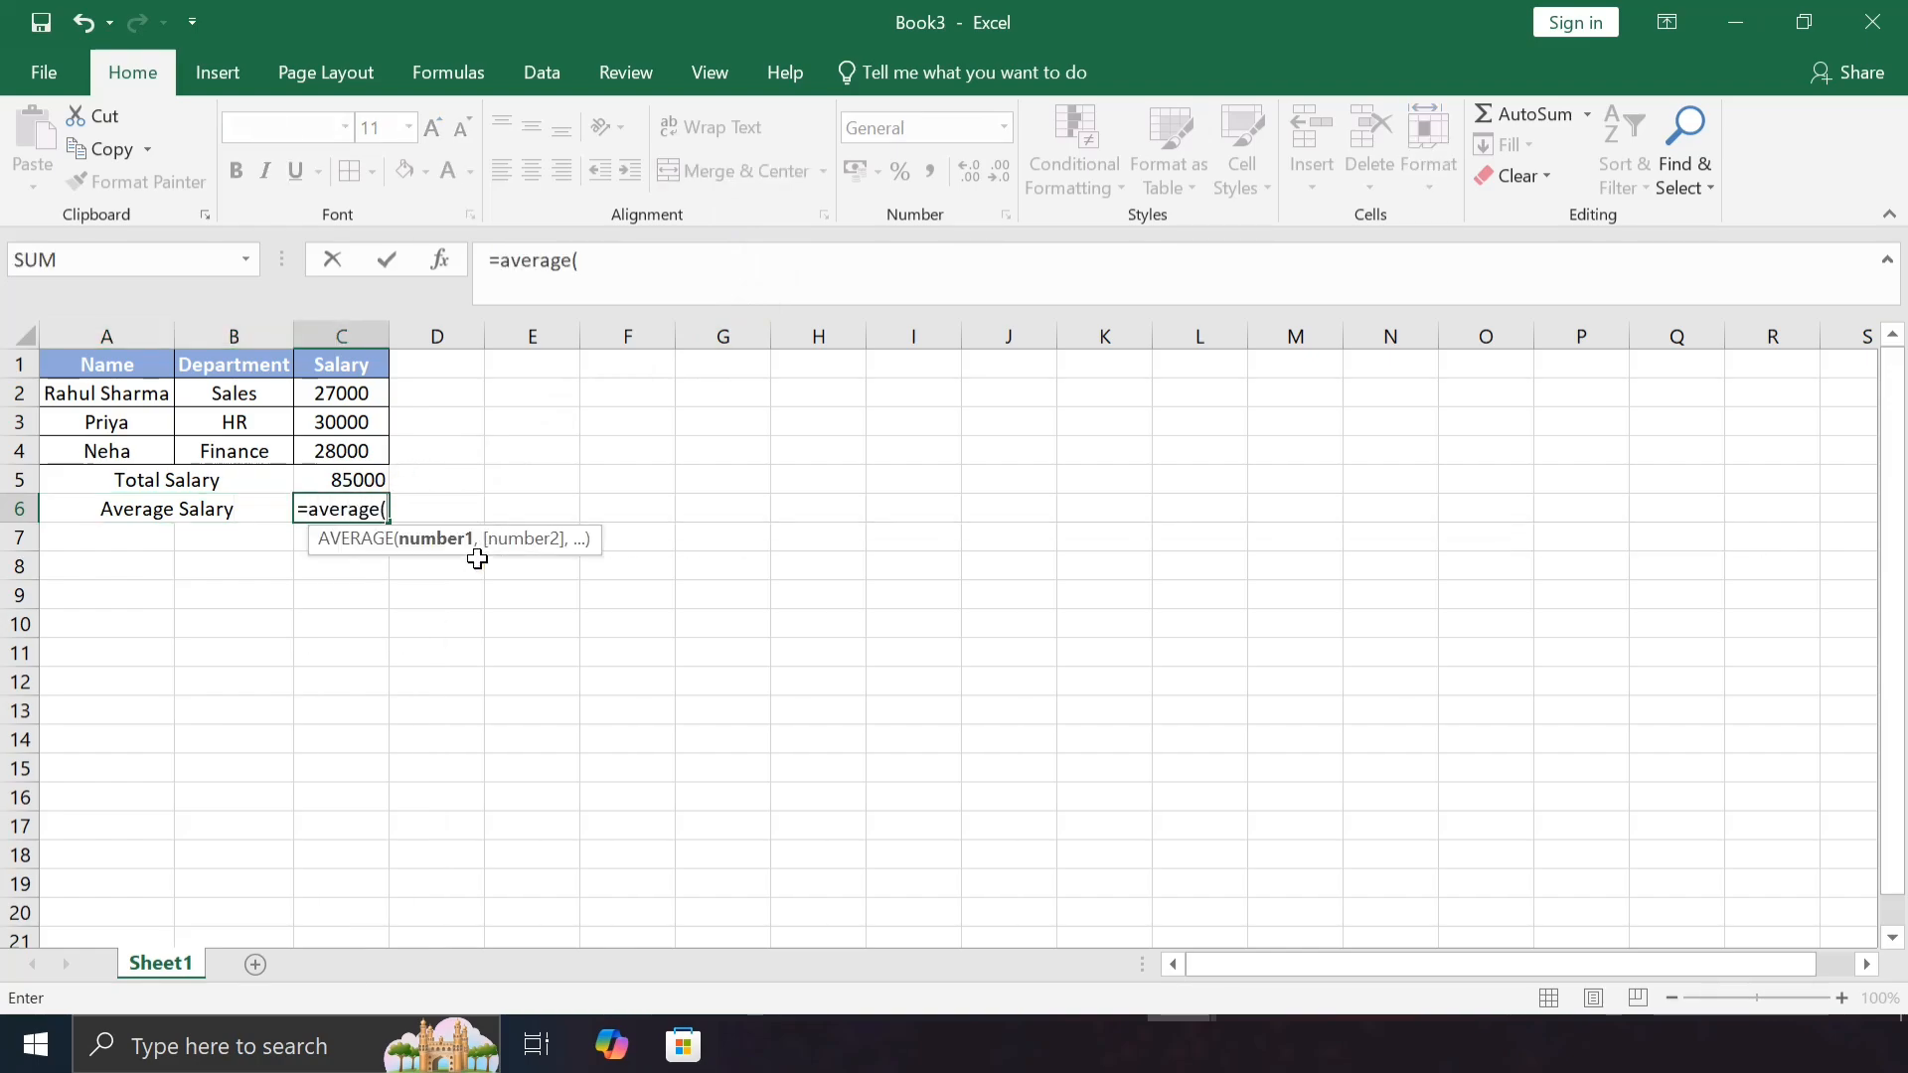
drag(352, 397, 347, 440)
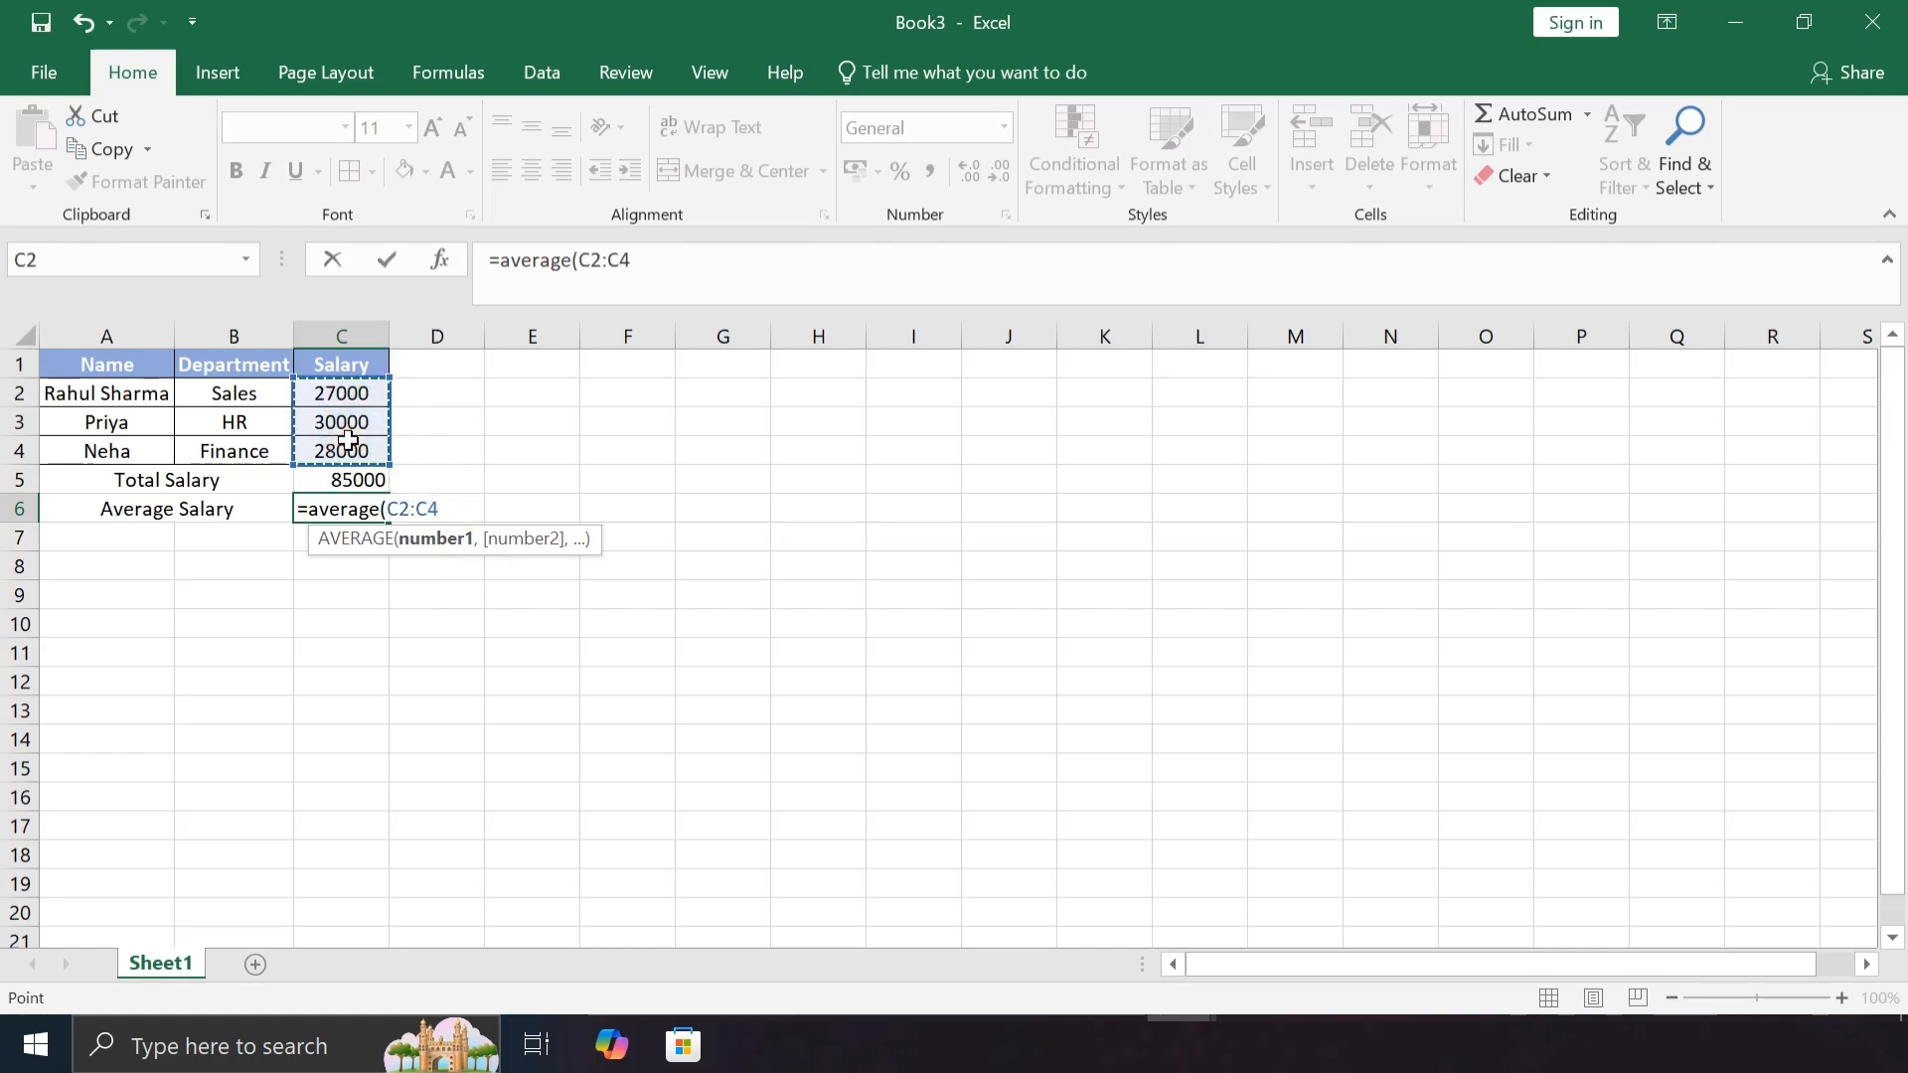
text())
key(Return)
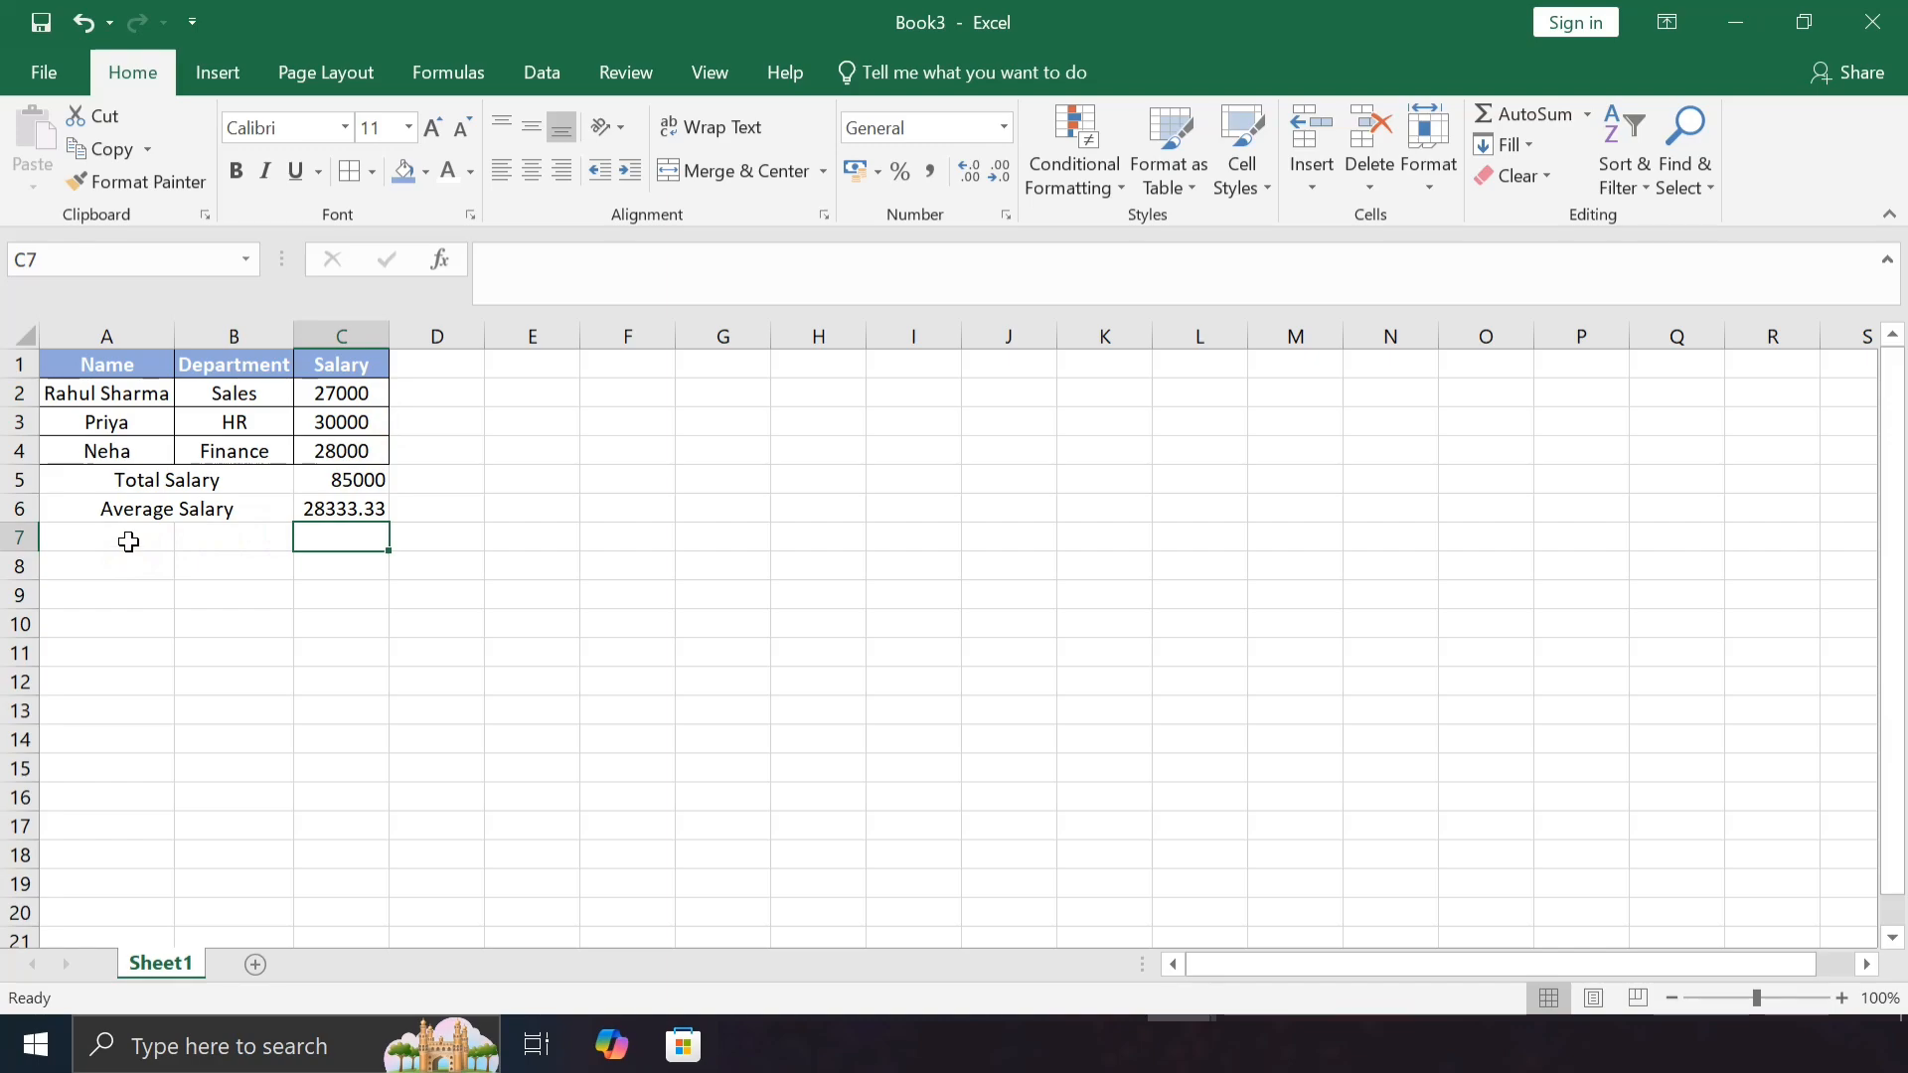
Merge and center cells A7 and B7 and enter the label Highest Salary
drag(115, 541, 192, 541)
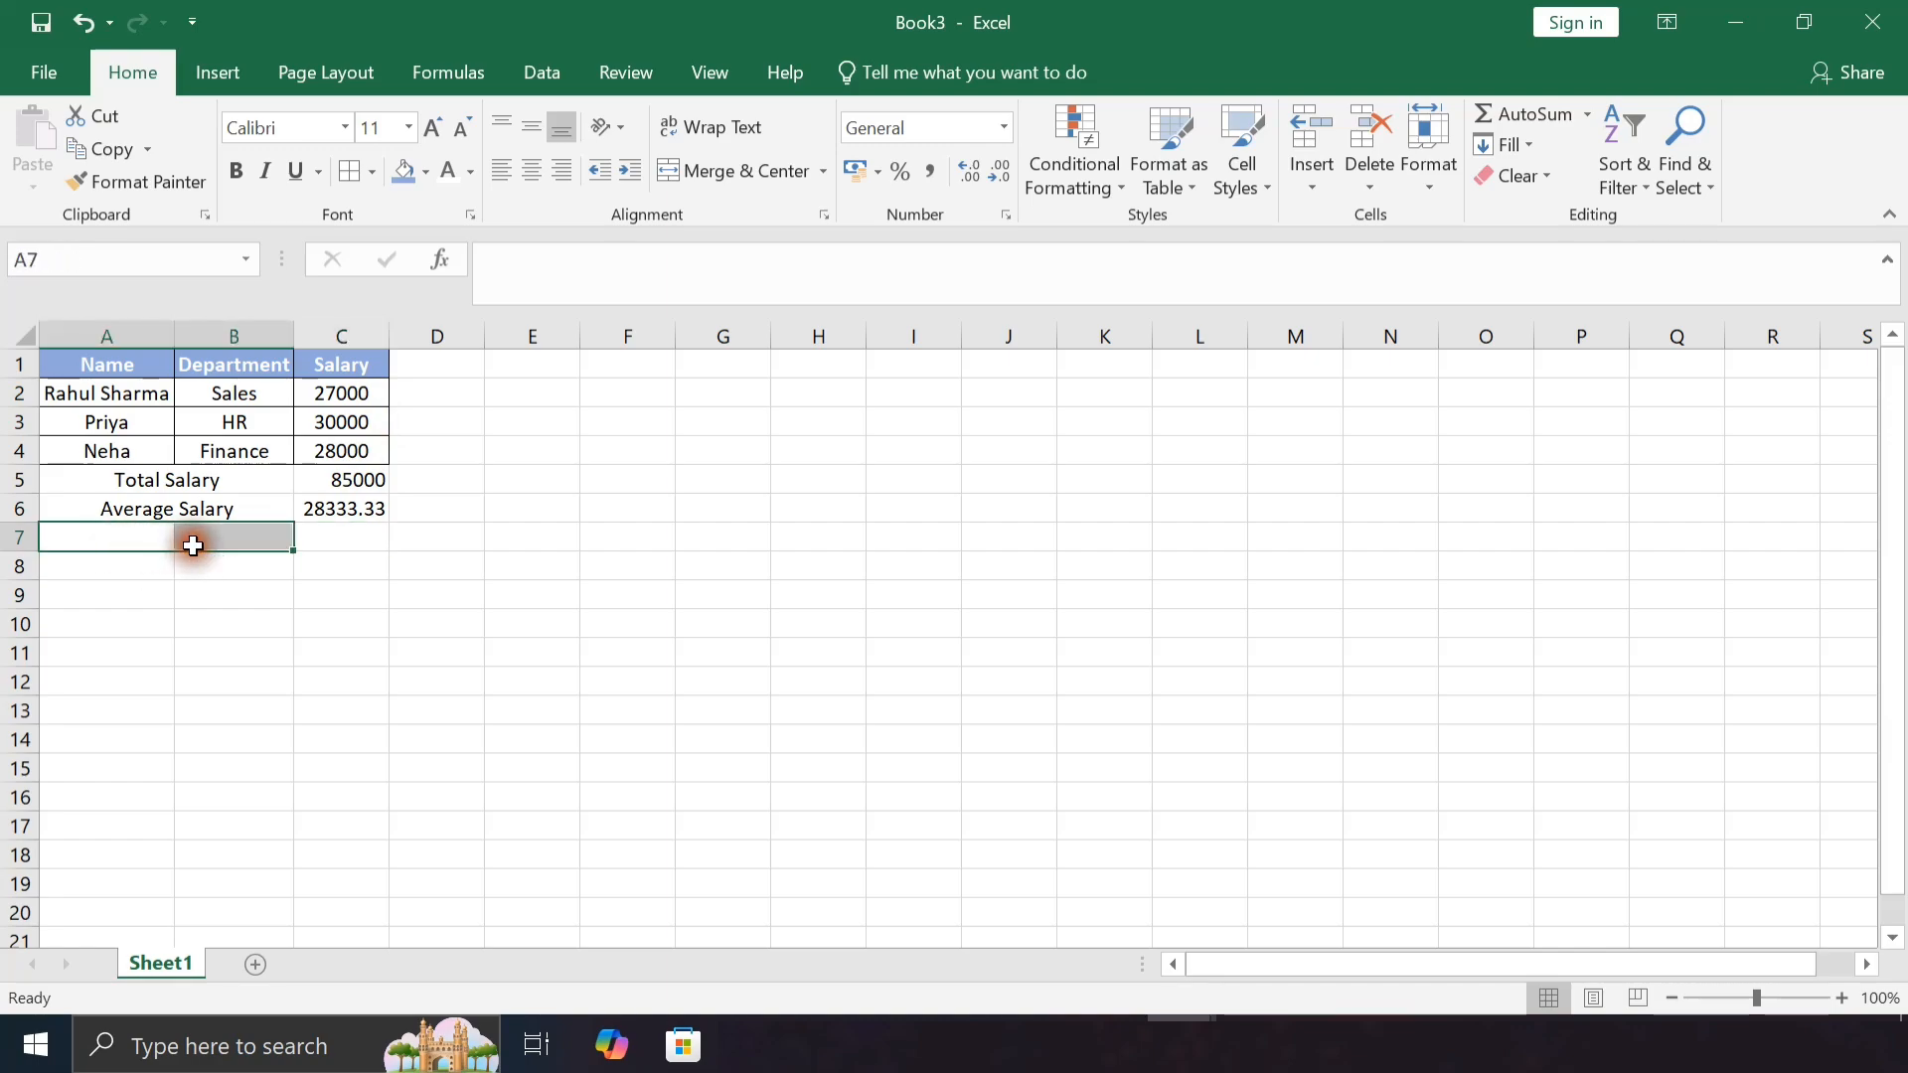
click(709, 184)
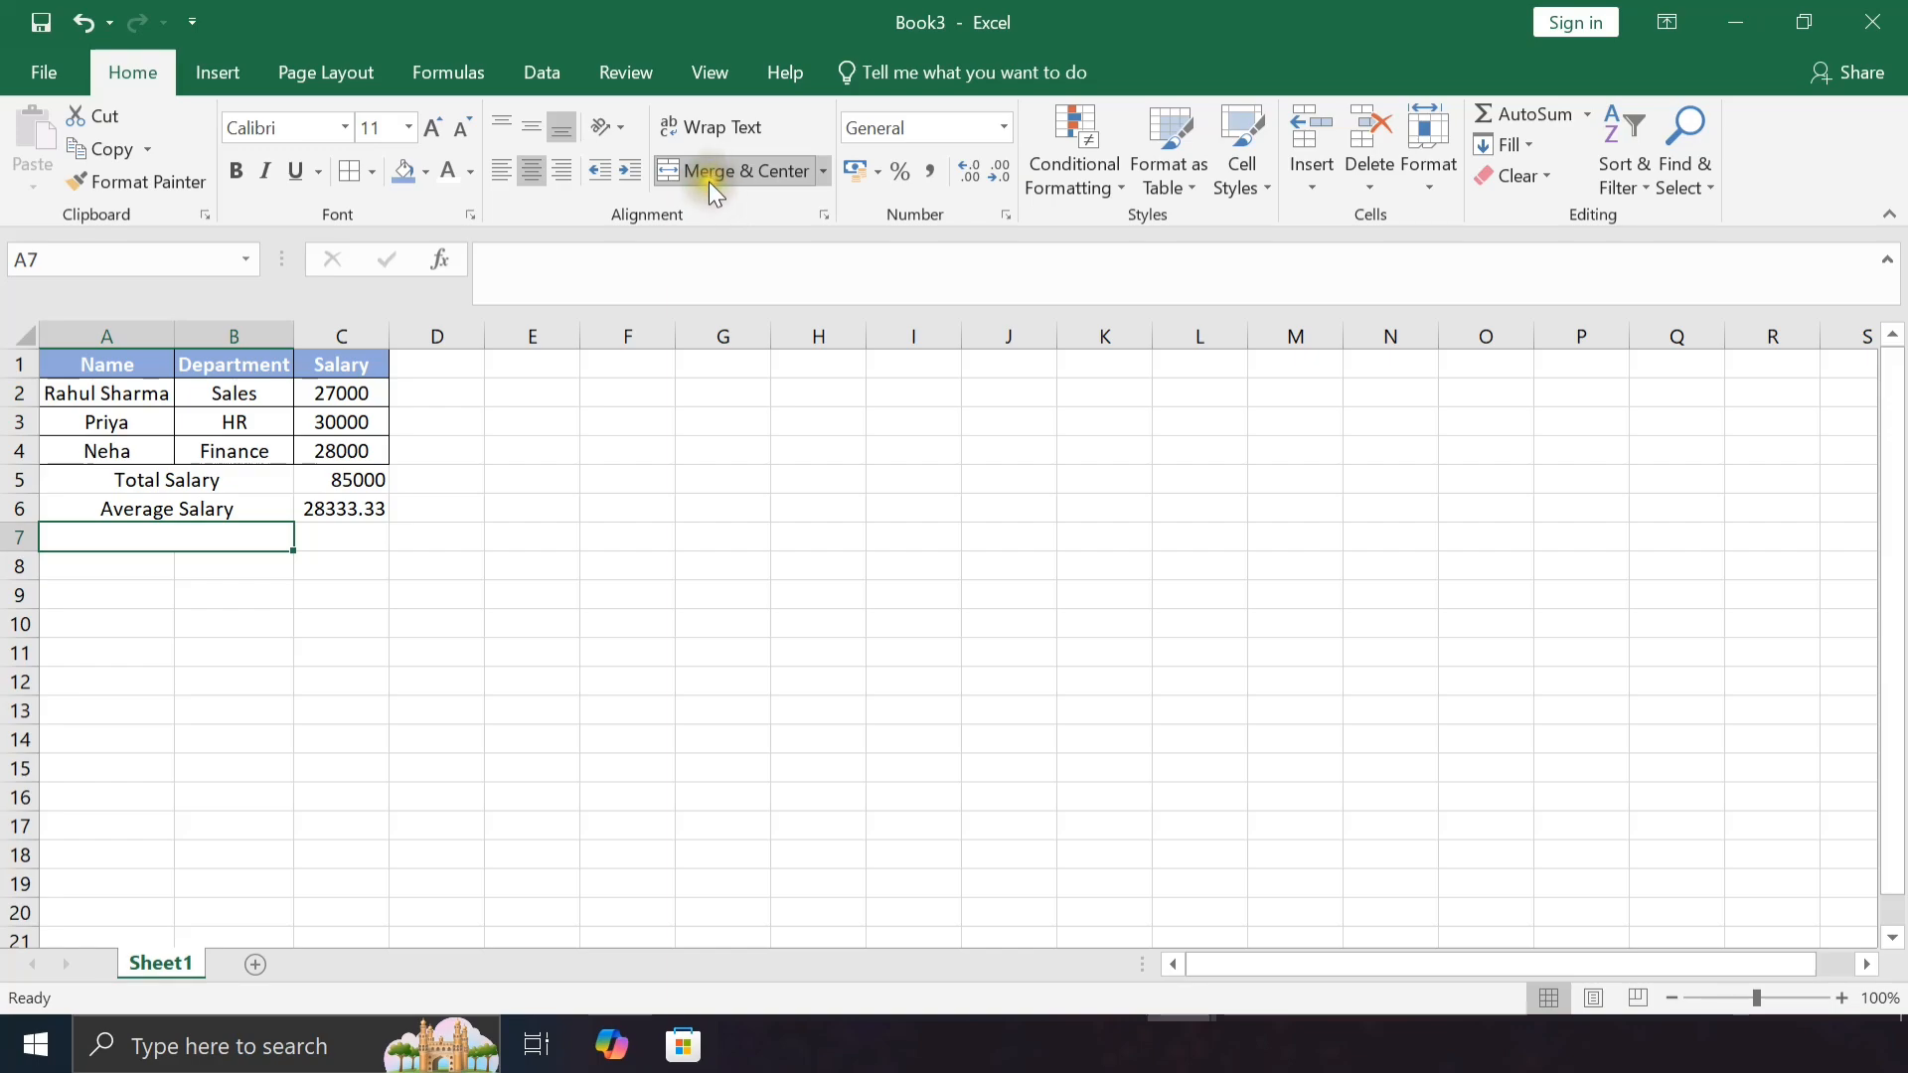
text(Hig)
text(hest)
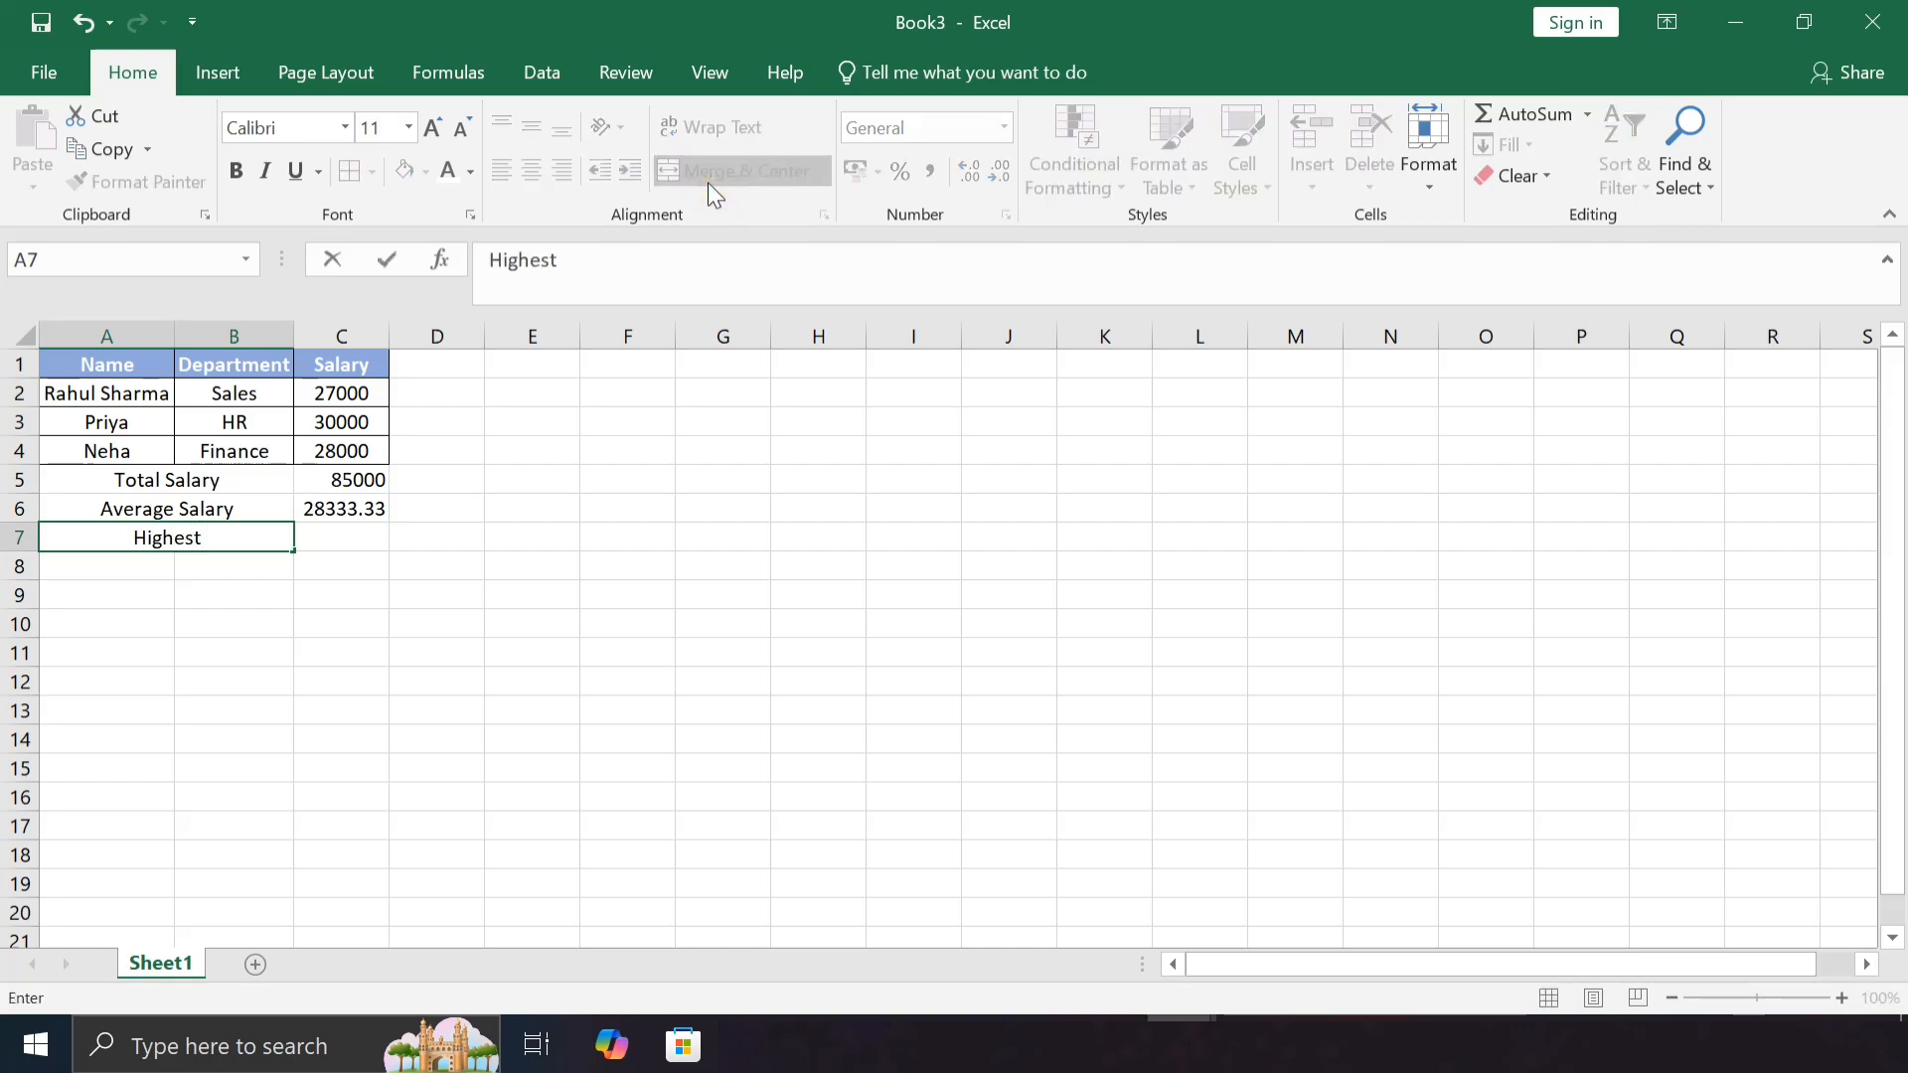
text( Salary)
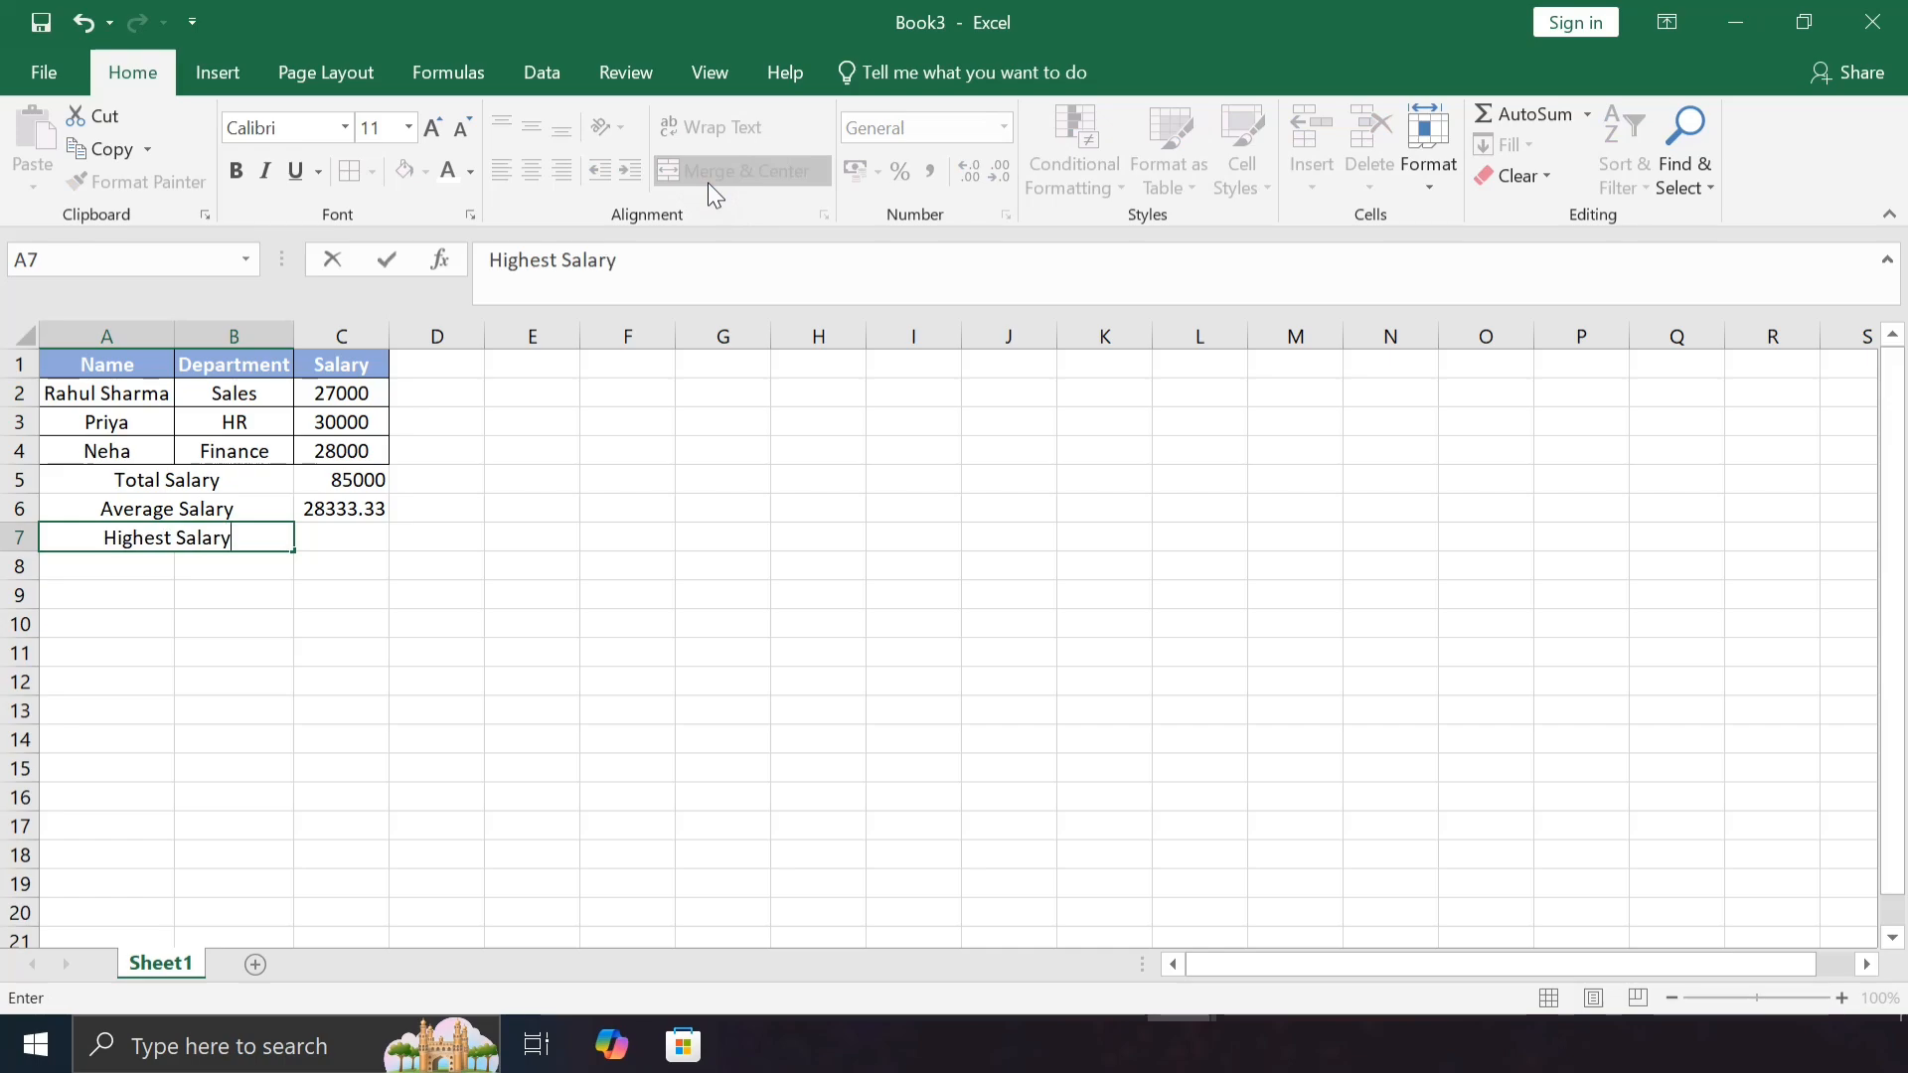
Enter a MAX formula in C7 over the salaries in C2:C4
click(335, 541)
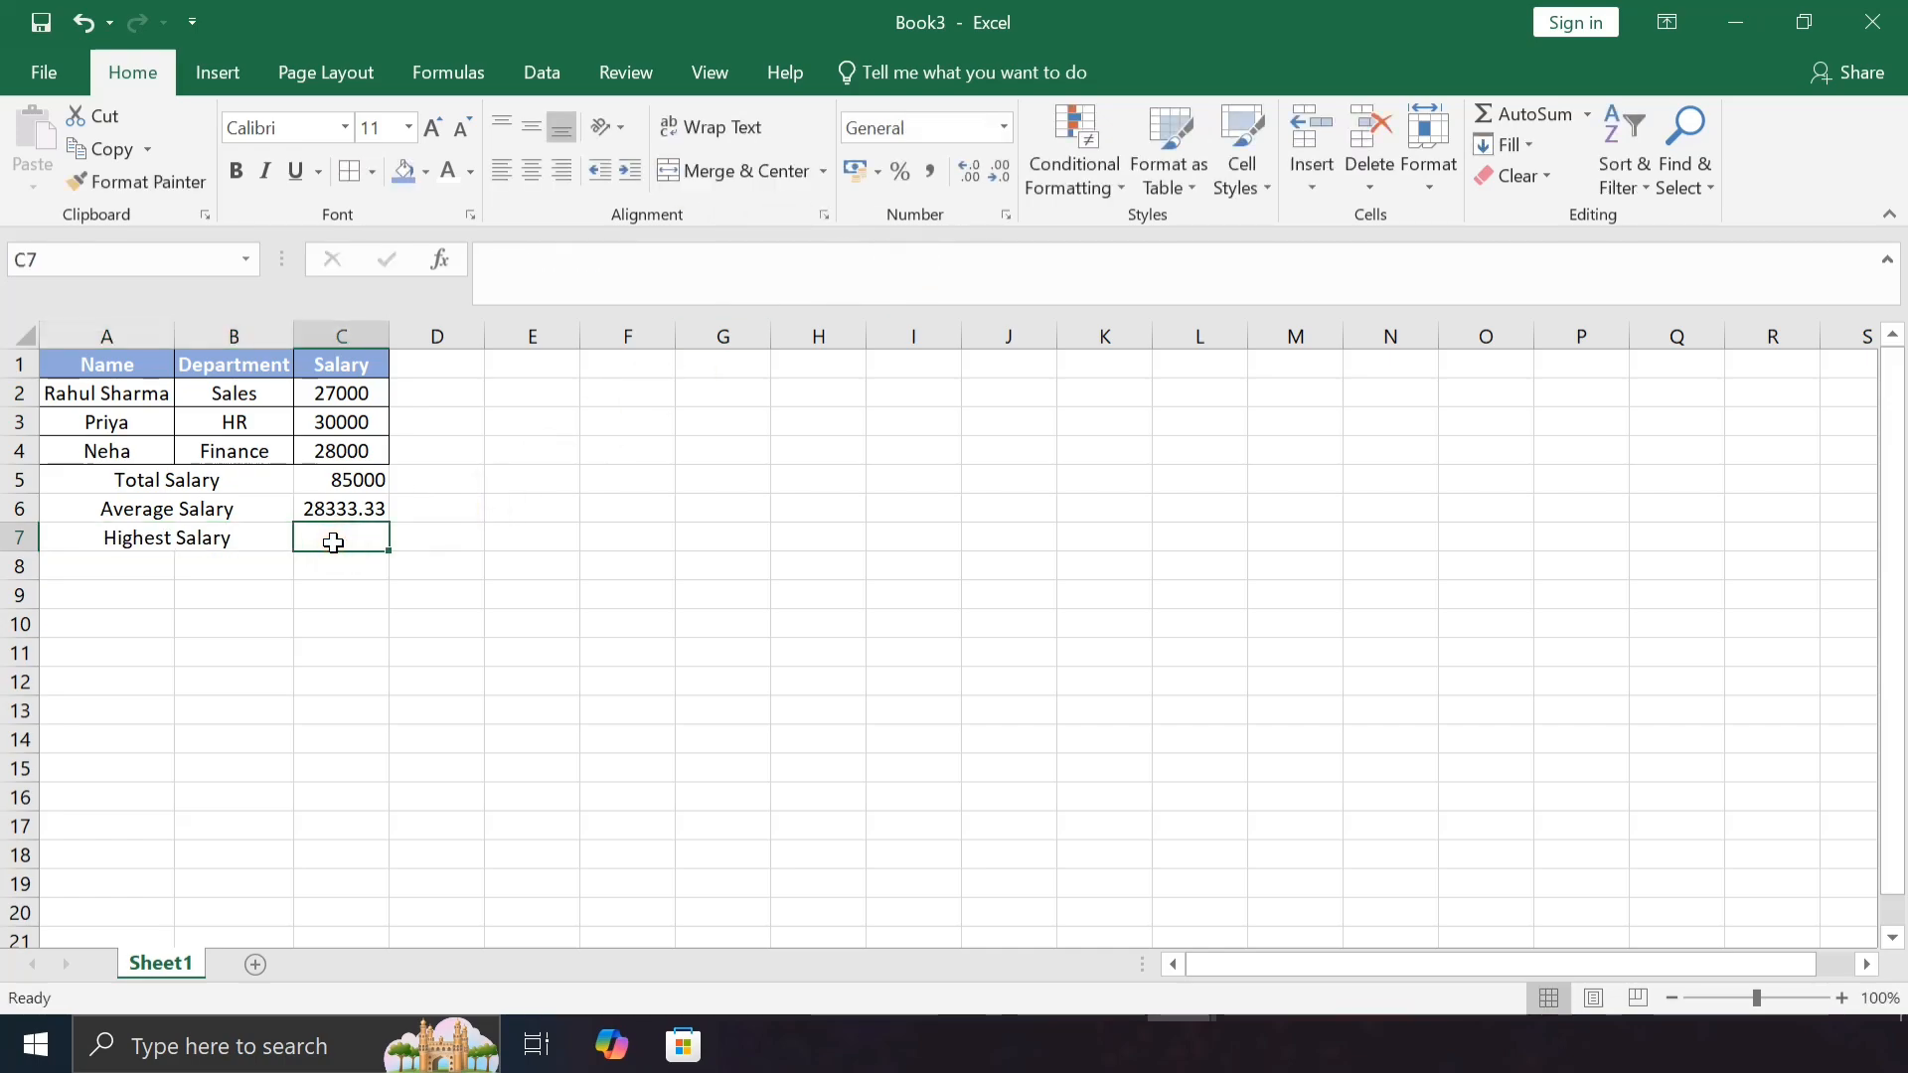
text(=max)
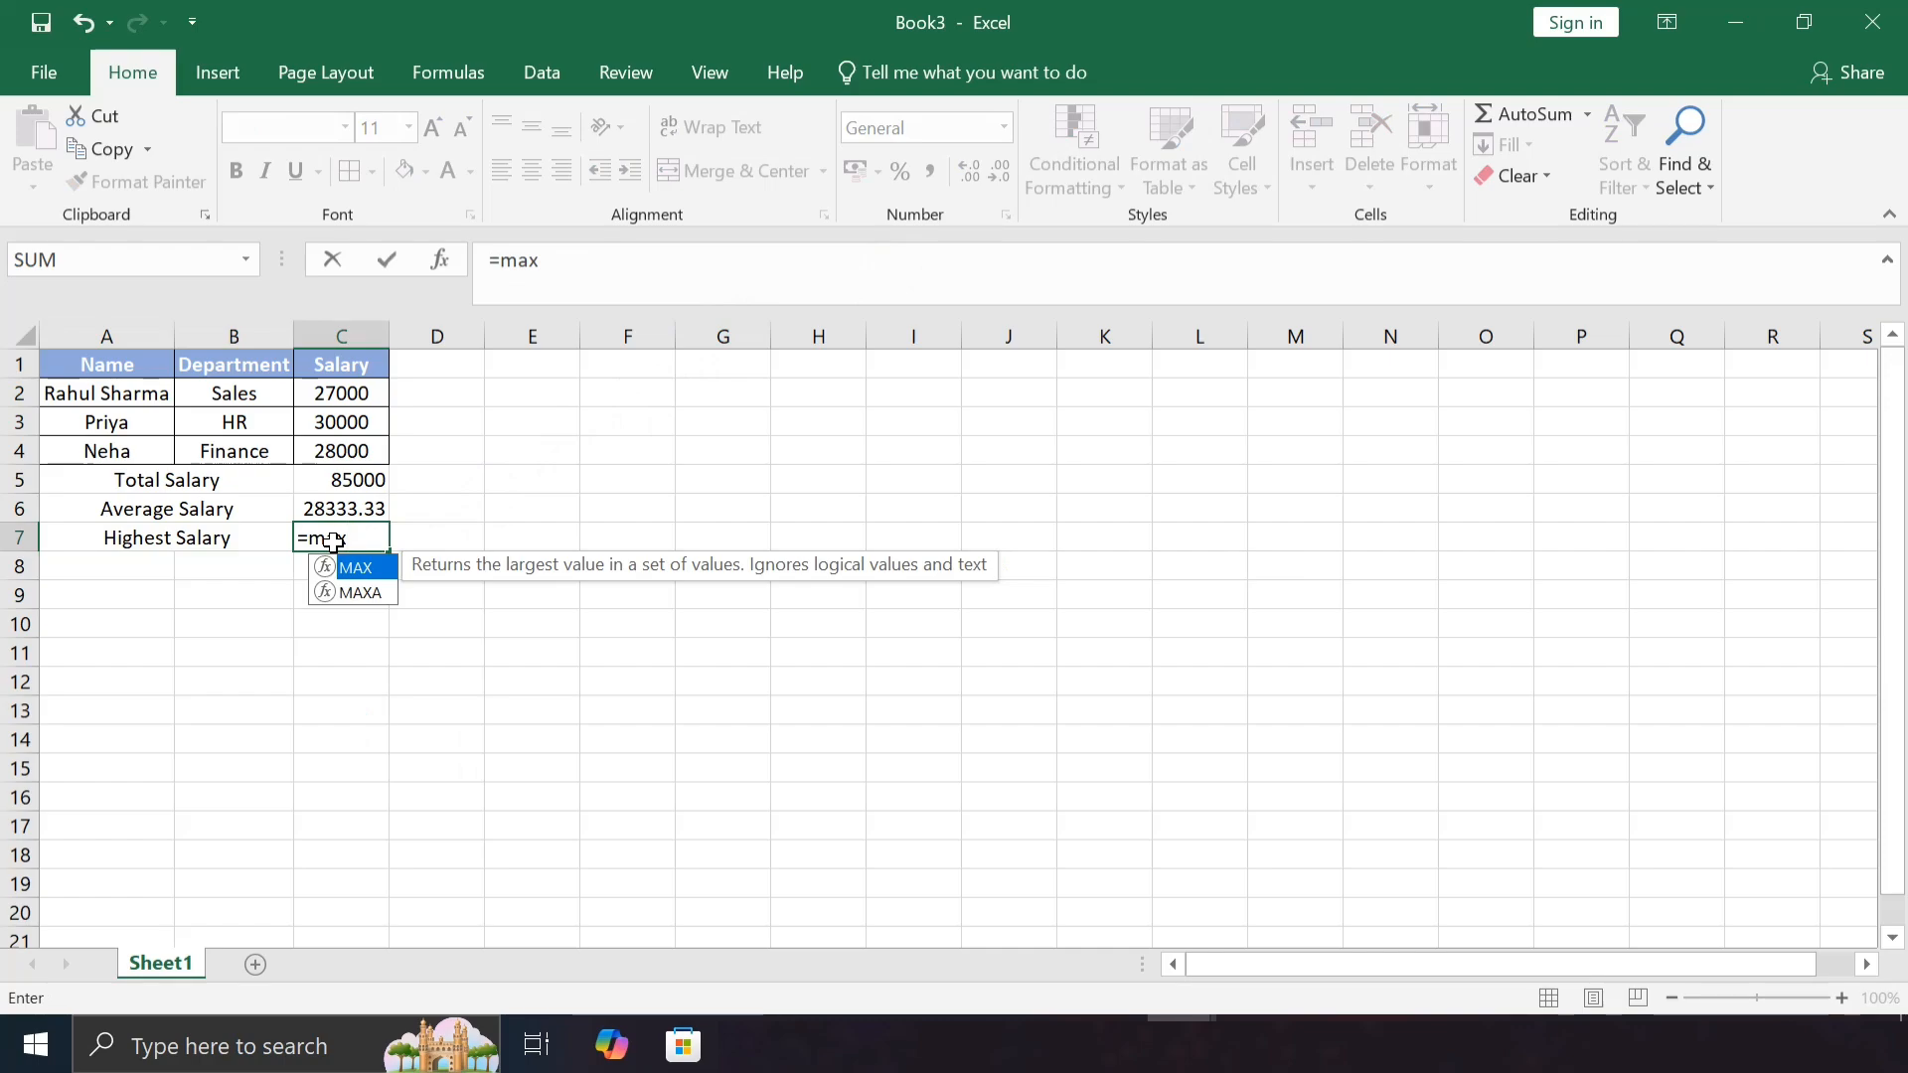
text(()
click(343, 395)
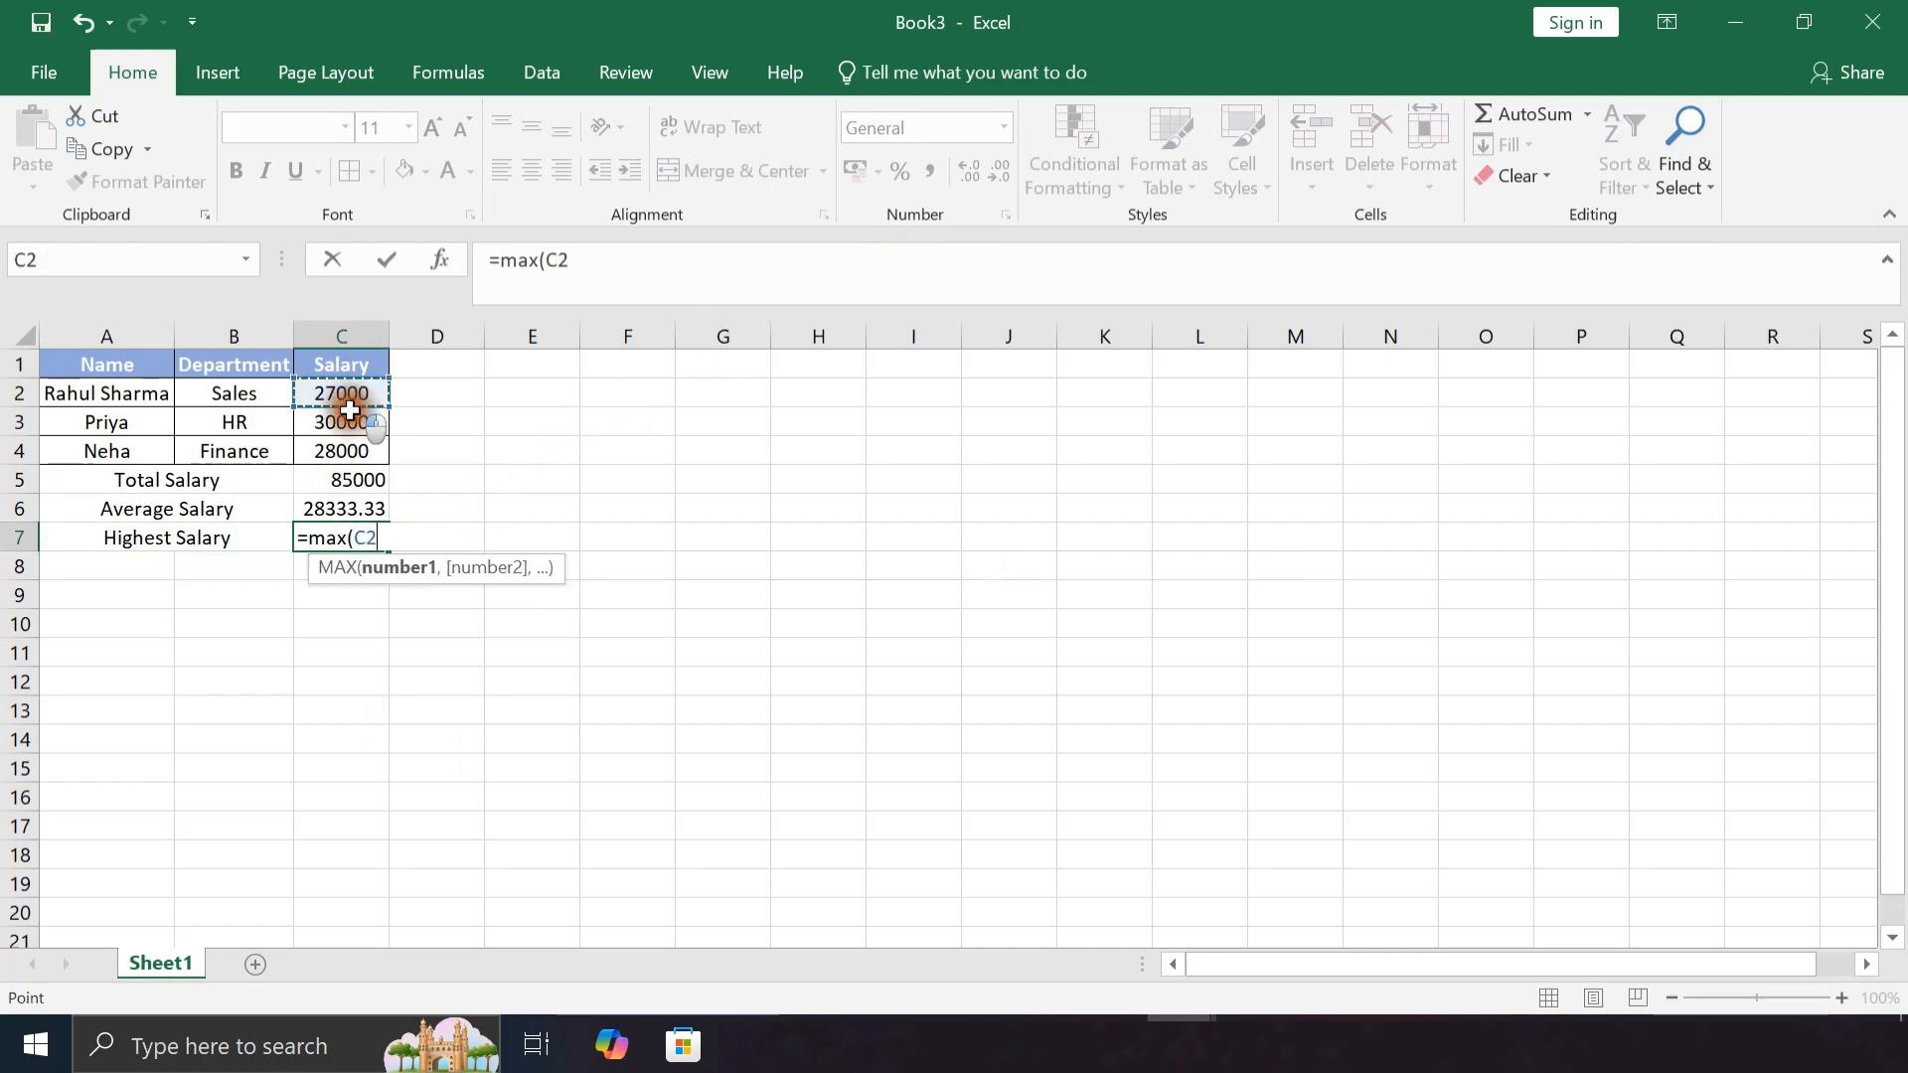
drag(348, 409, 344, 444)
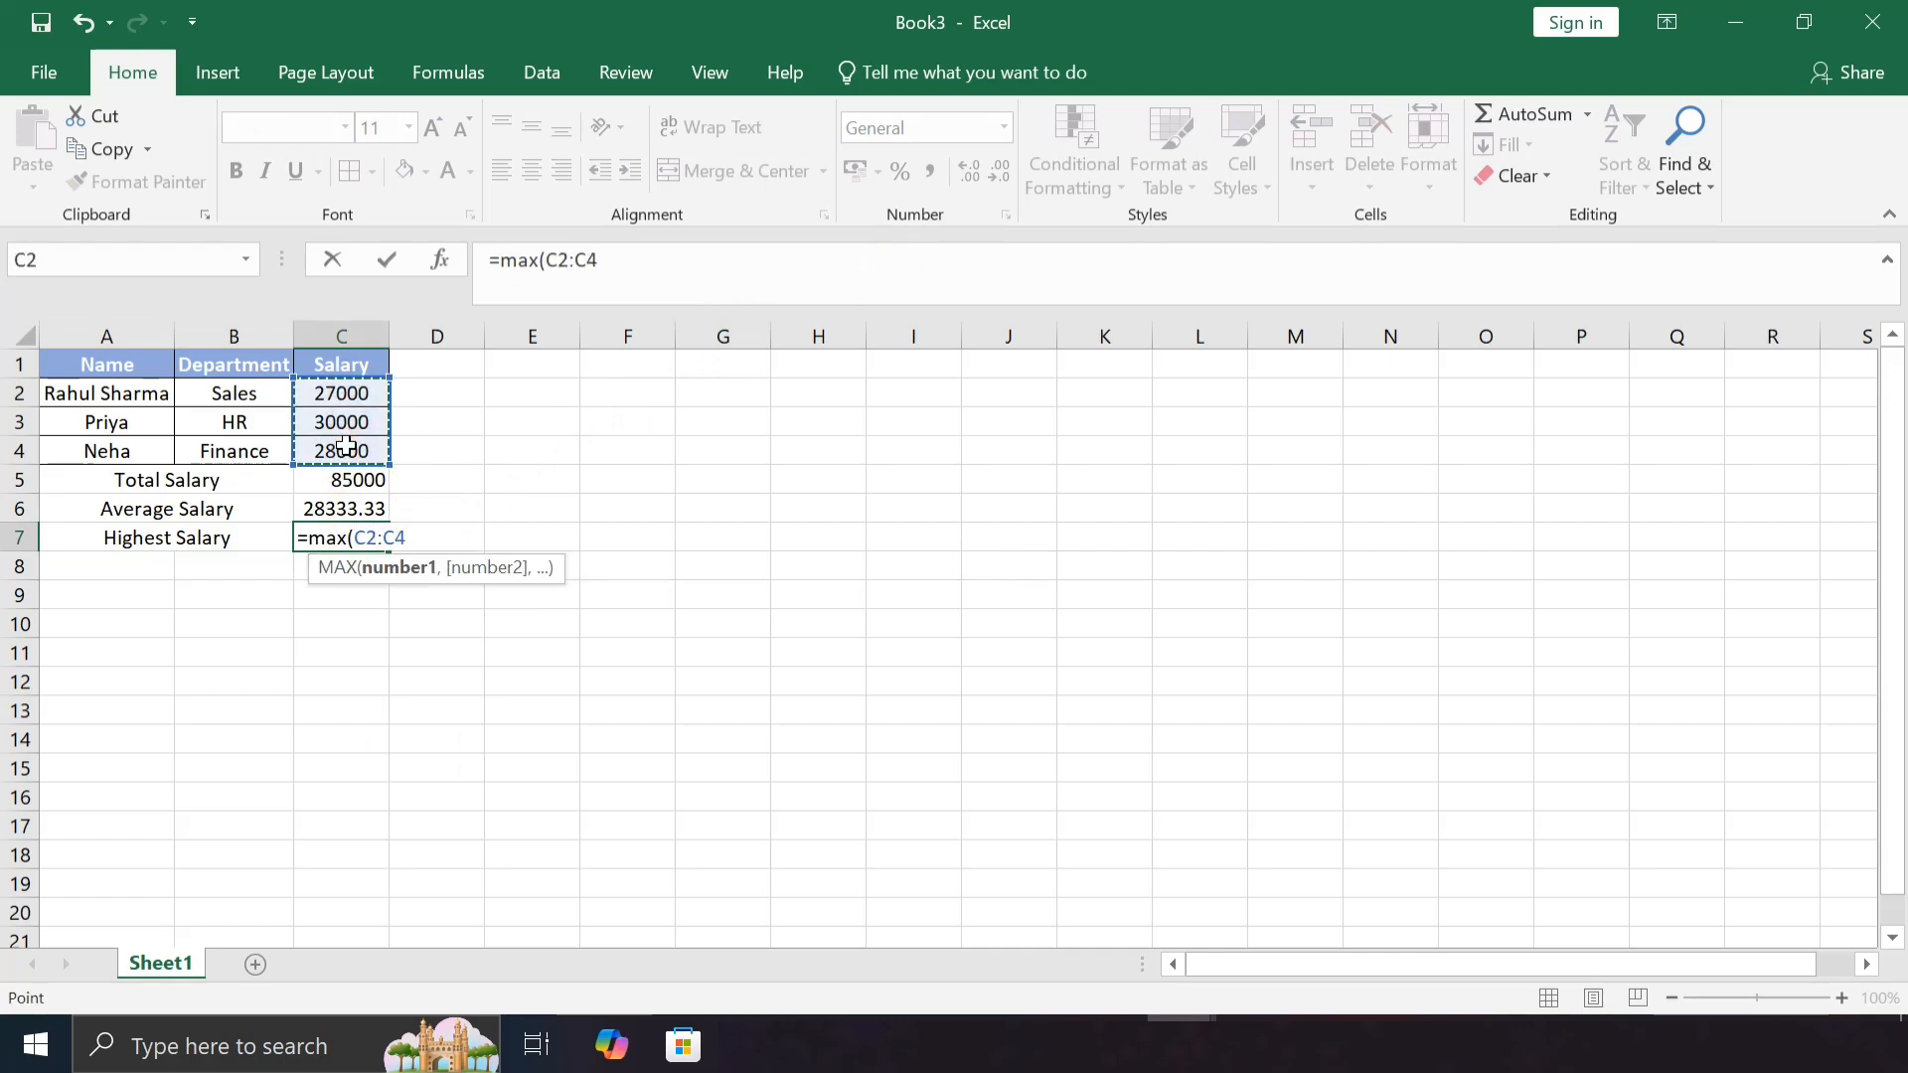
text())
key(Return)
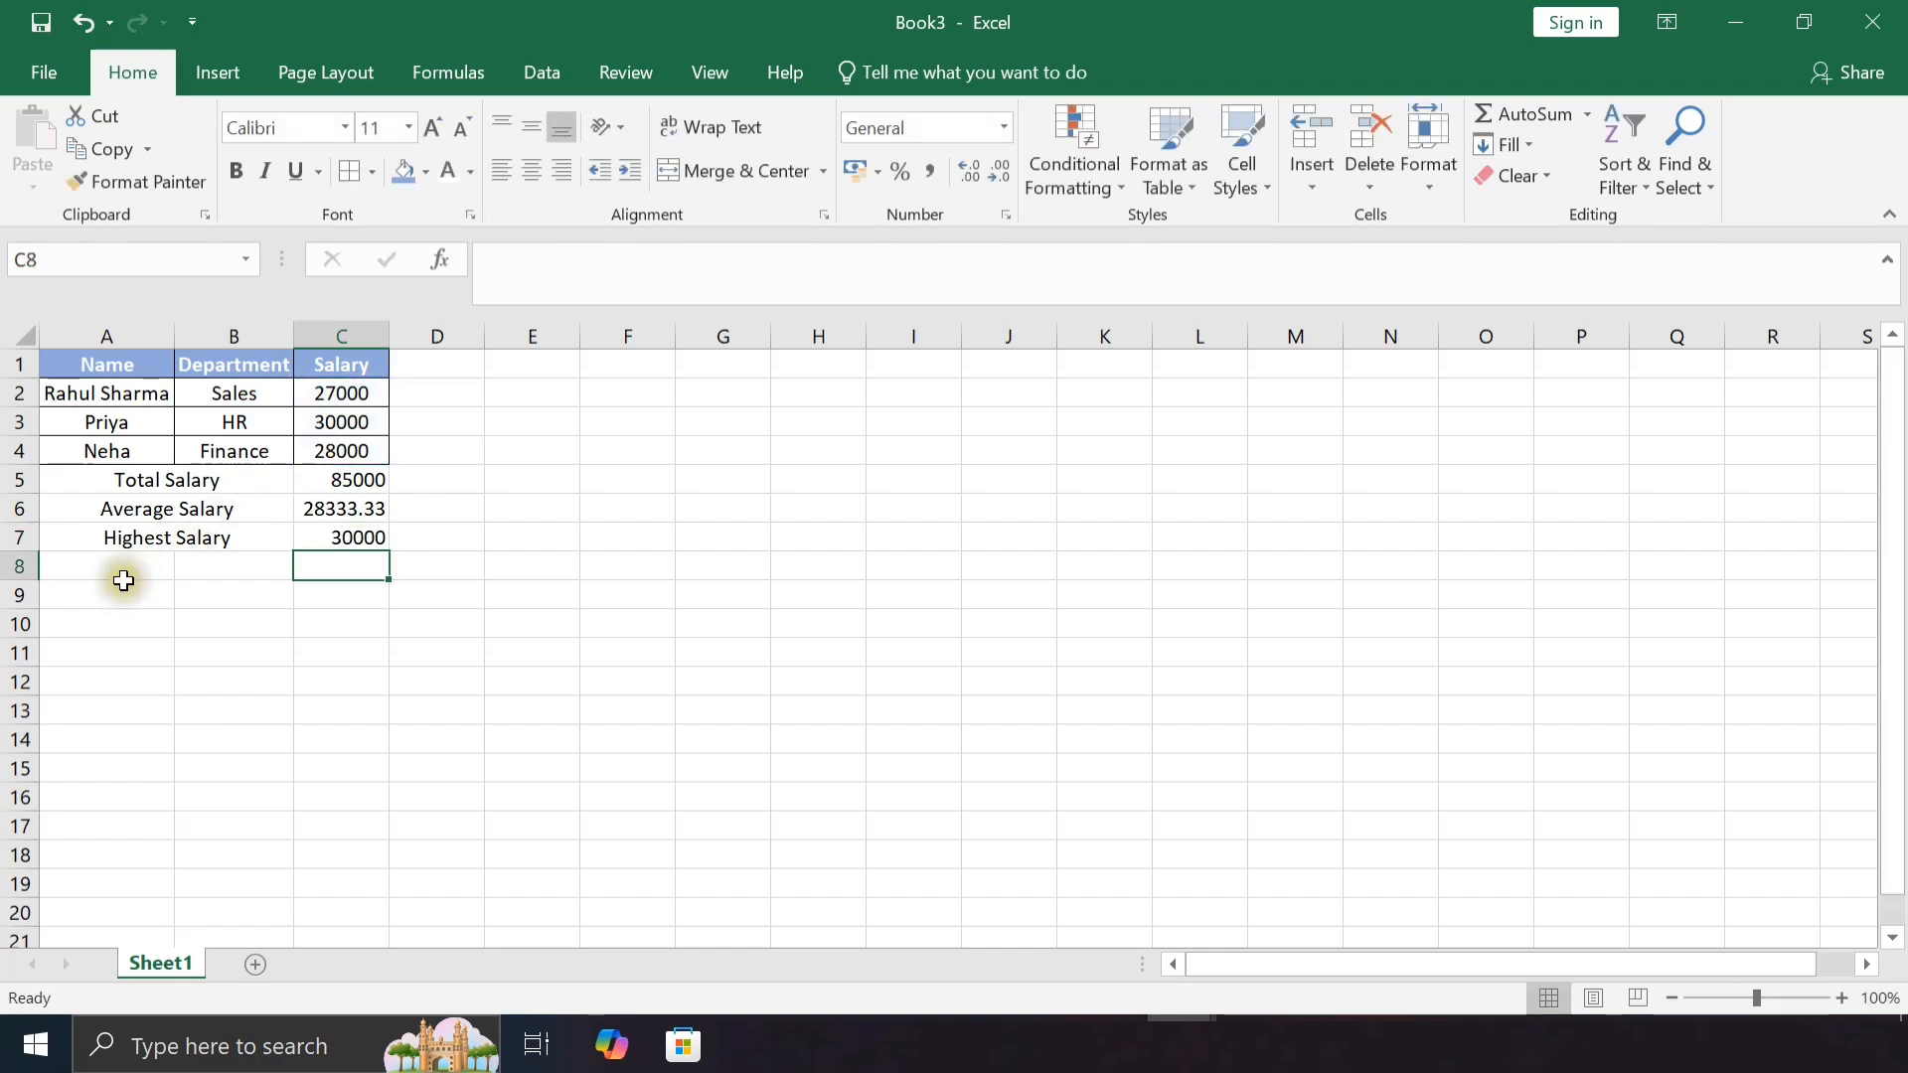
Merge and center cells A8 and B8 and enter the label Lowest Salary
click(77, 571)
drag(77, 571, 199, 566)
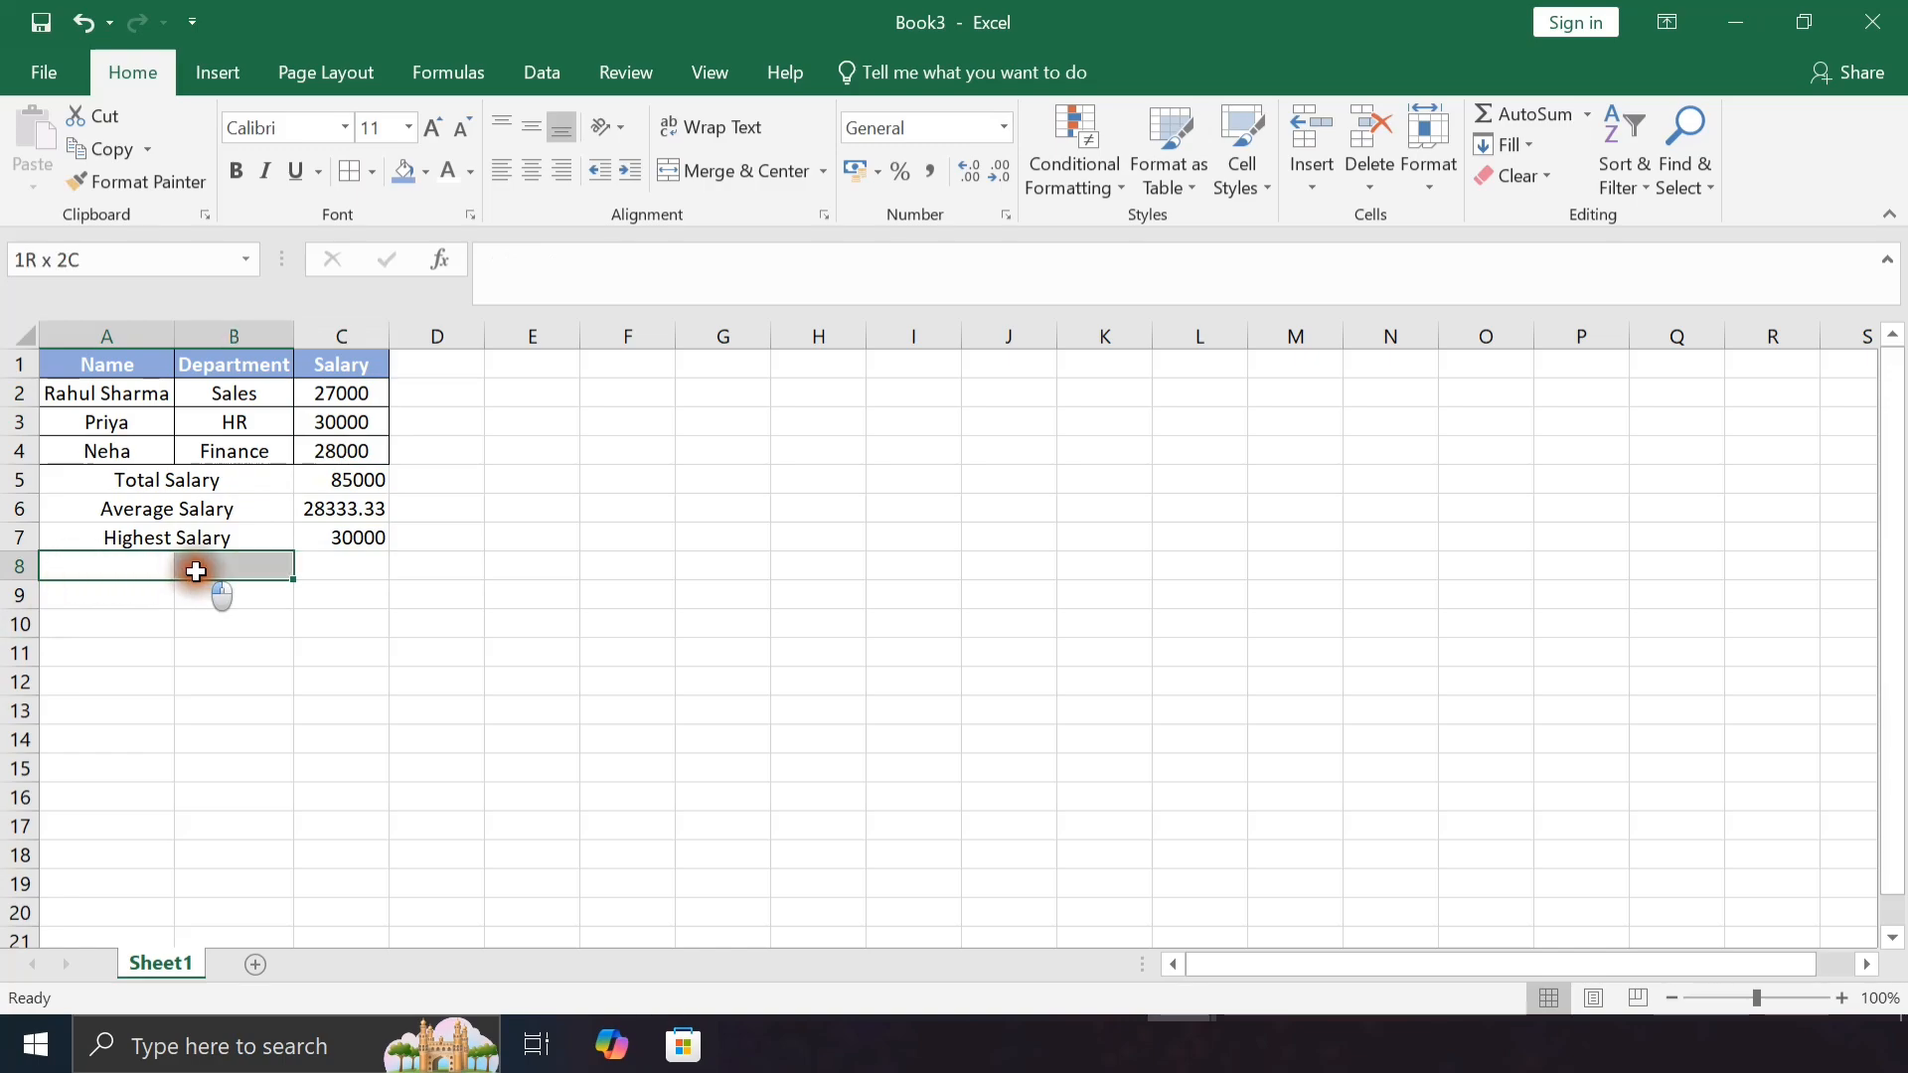
click(714, 170)
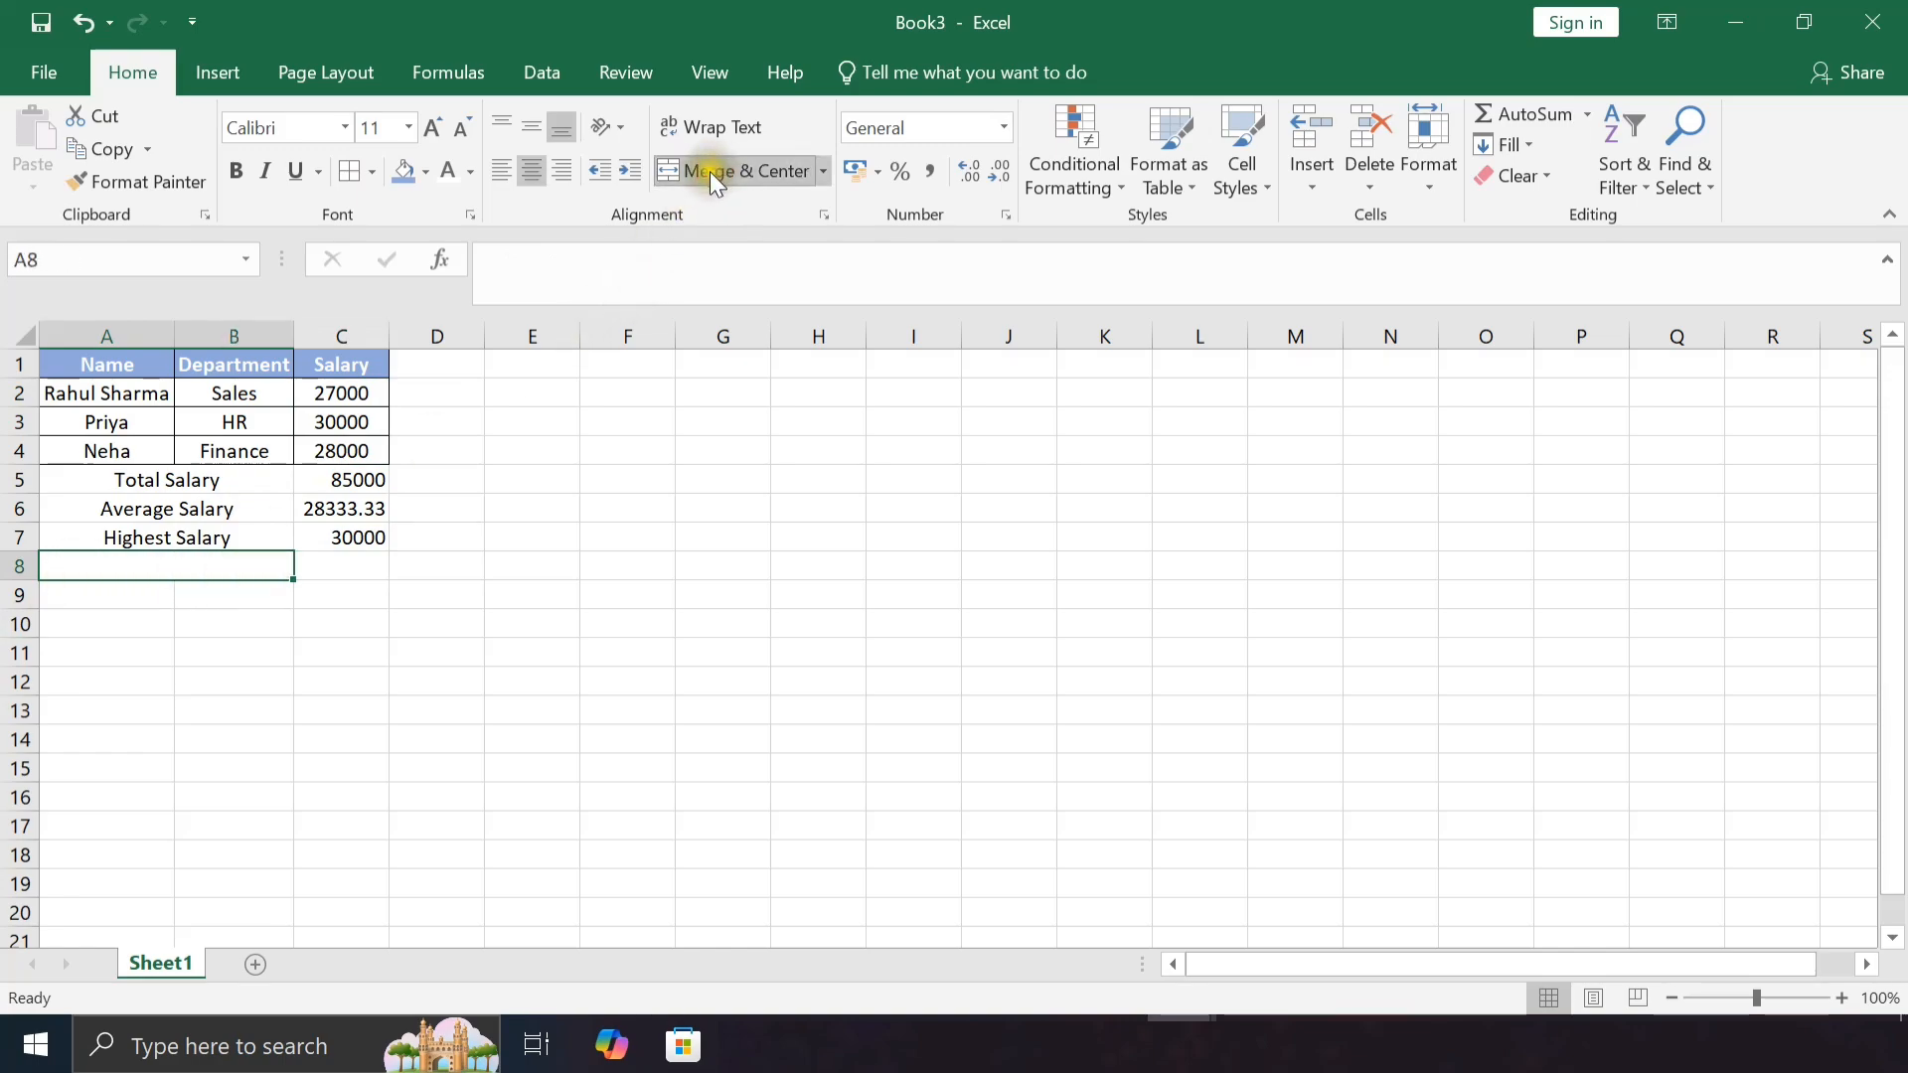
text(Lowe)
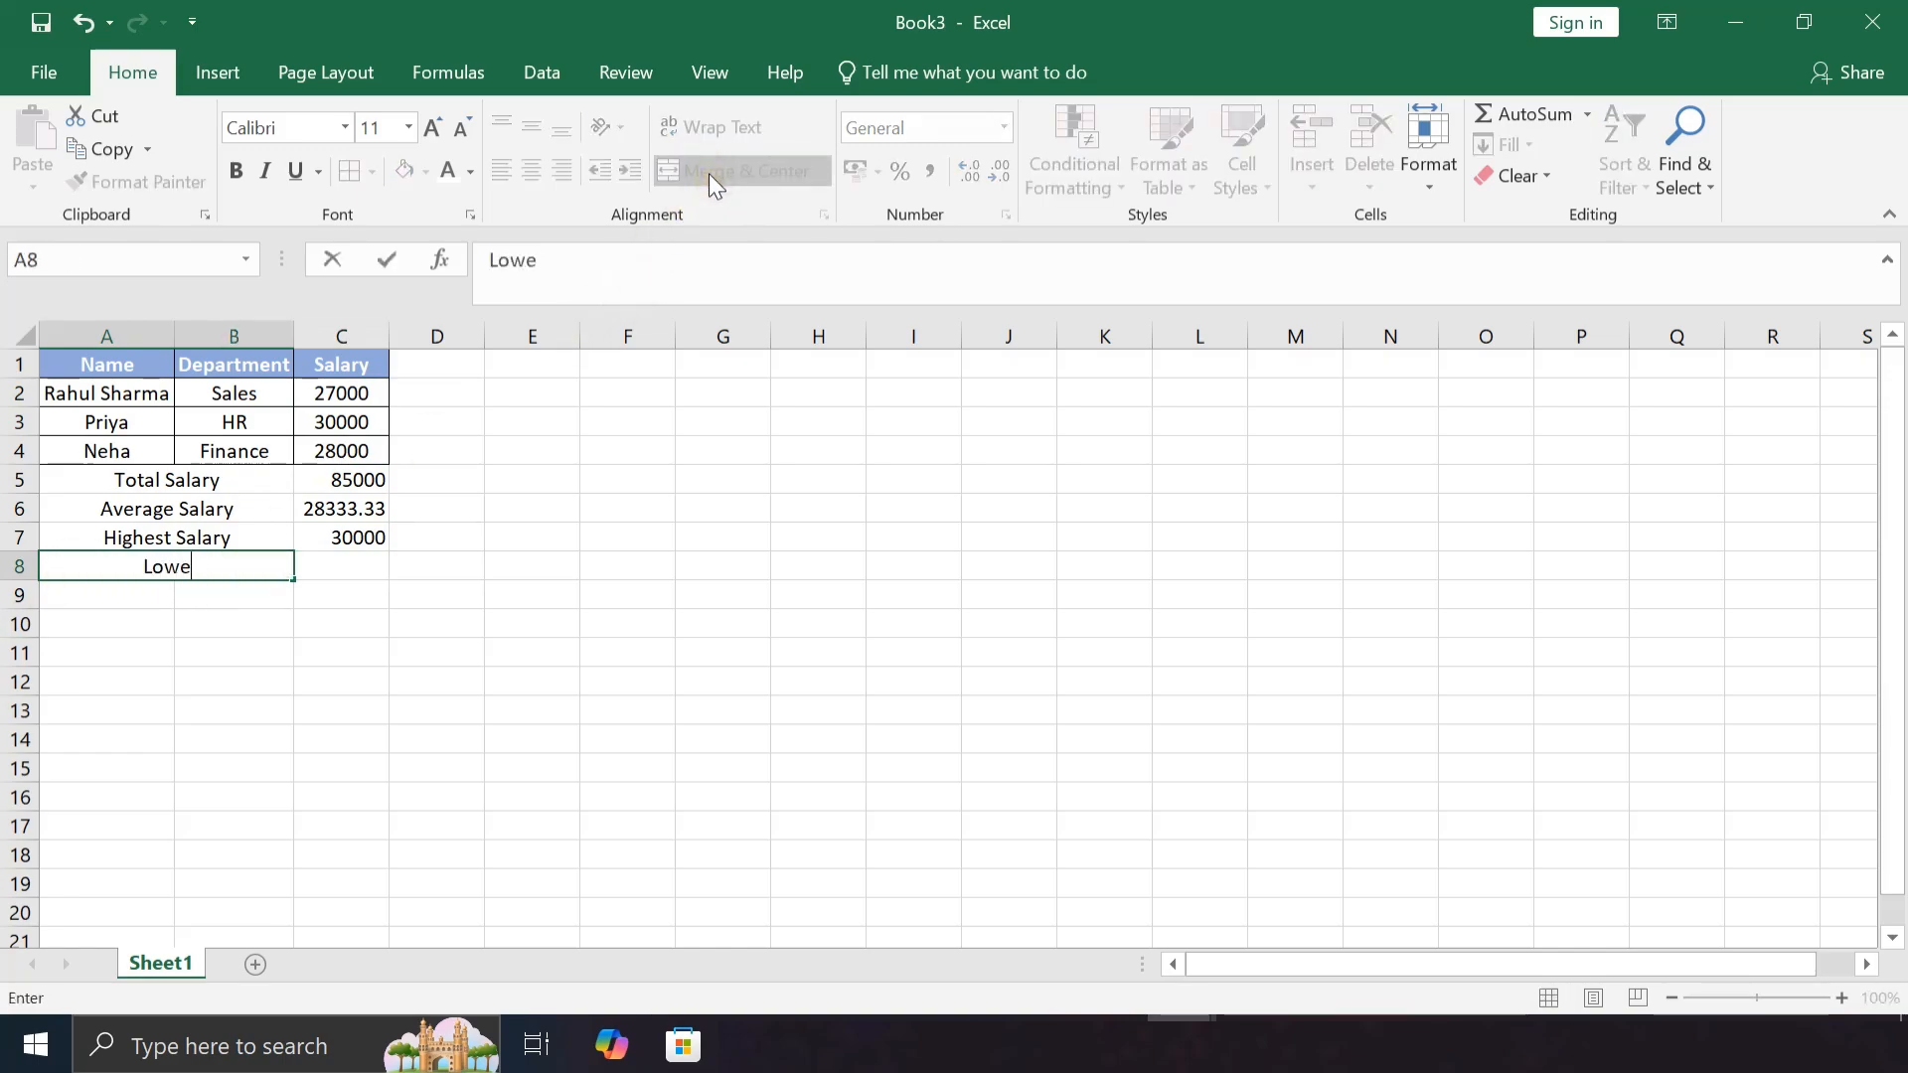
text(st Salary)
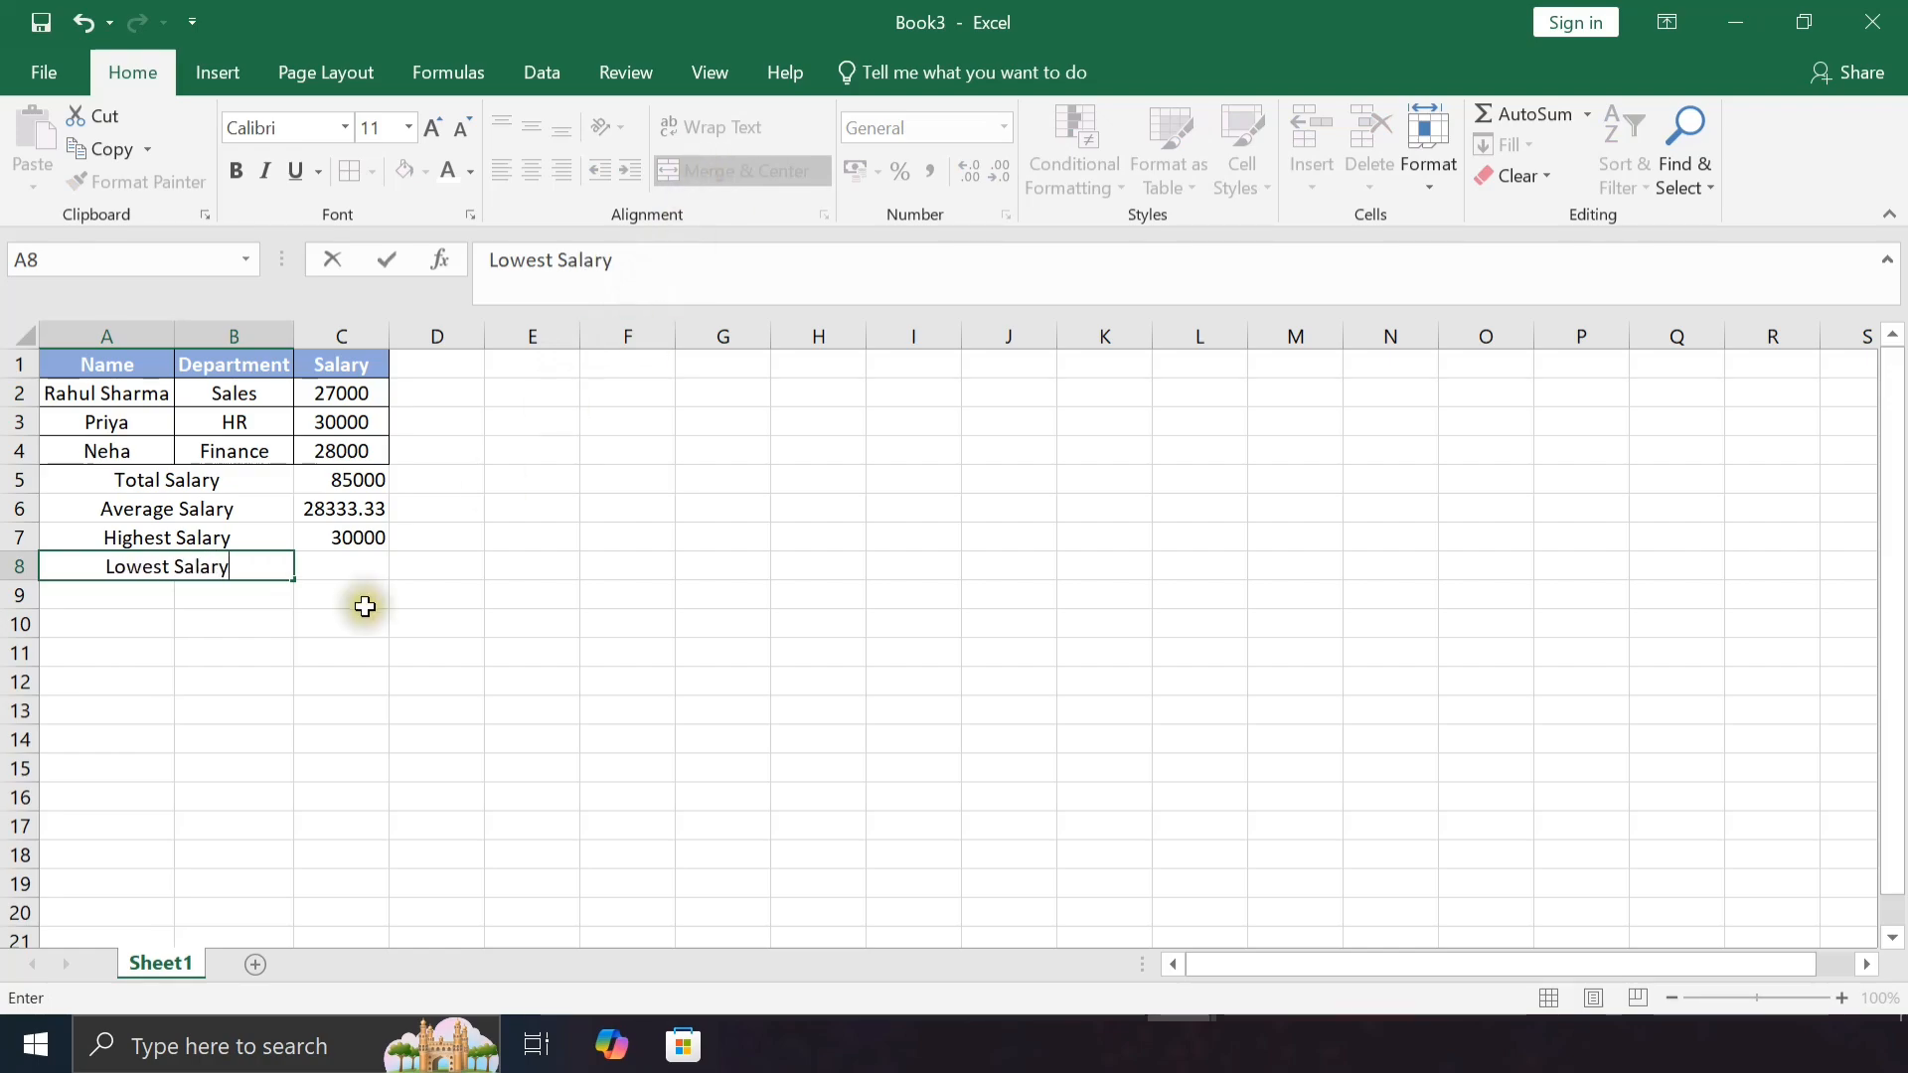
Enter a MIN formula in C8 over the salaries in C2:C4
click(352, 556)
text(=)
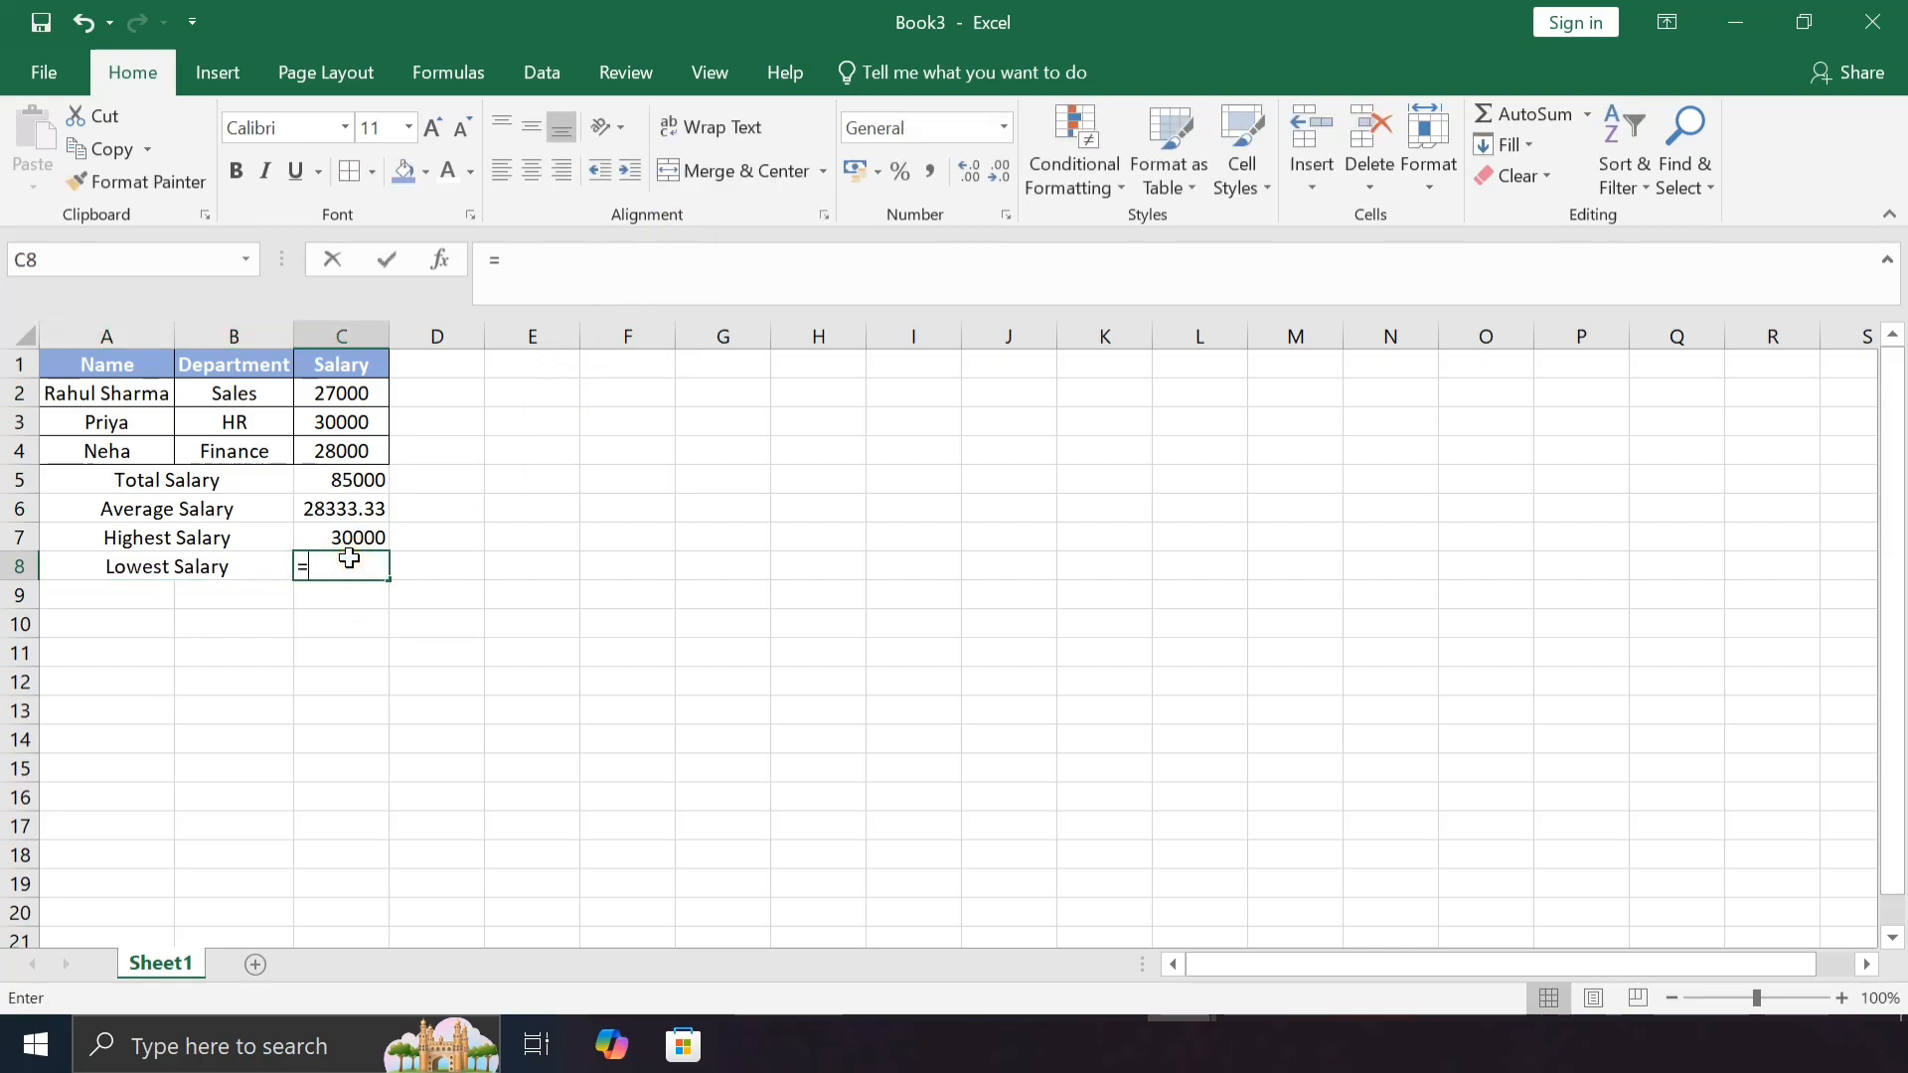
text(min)
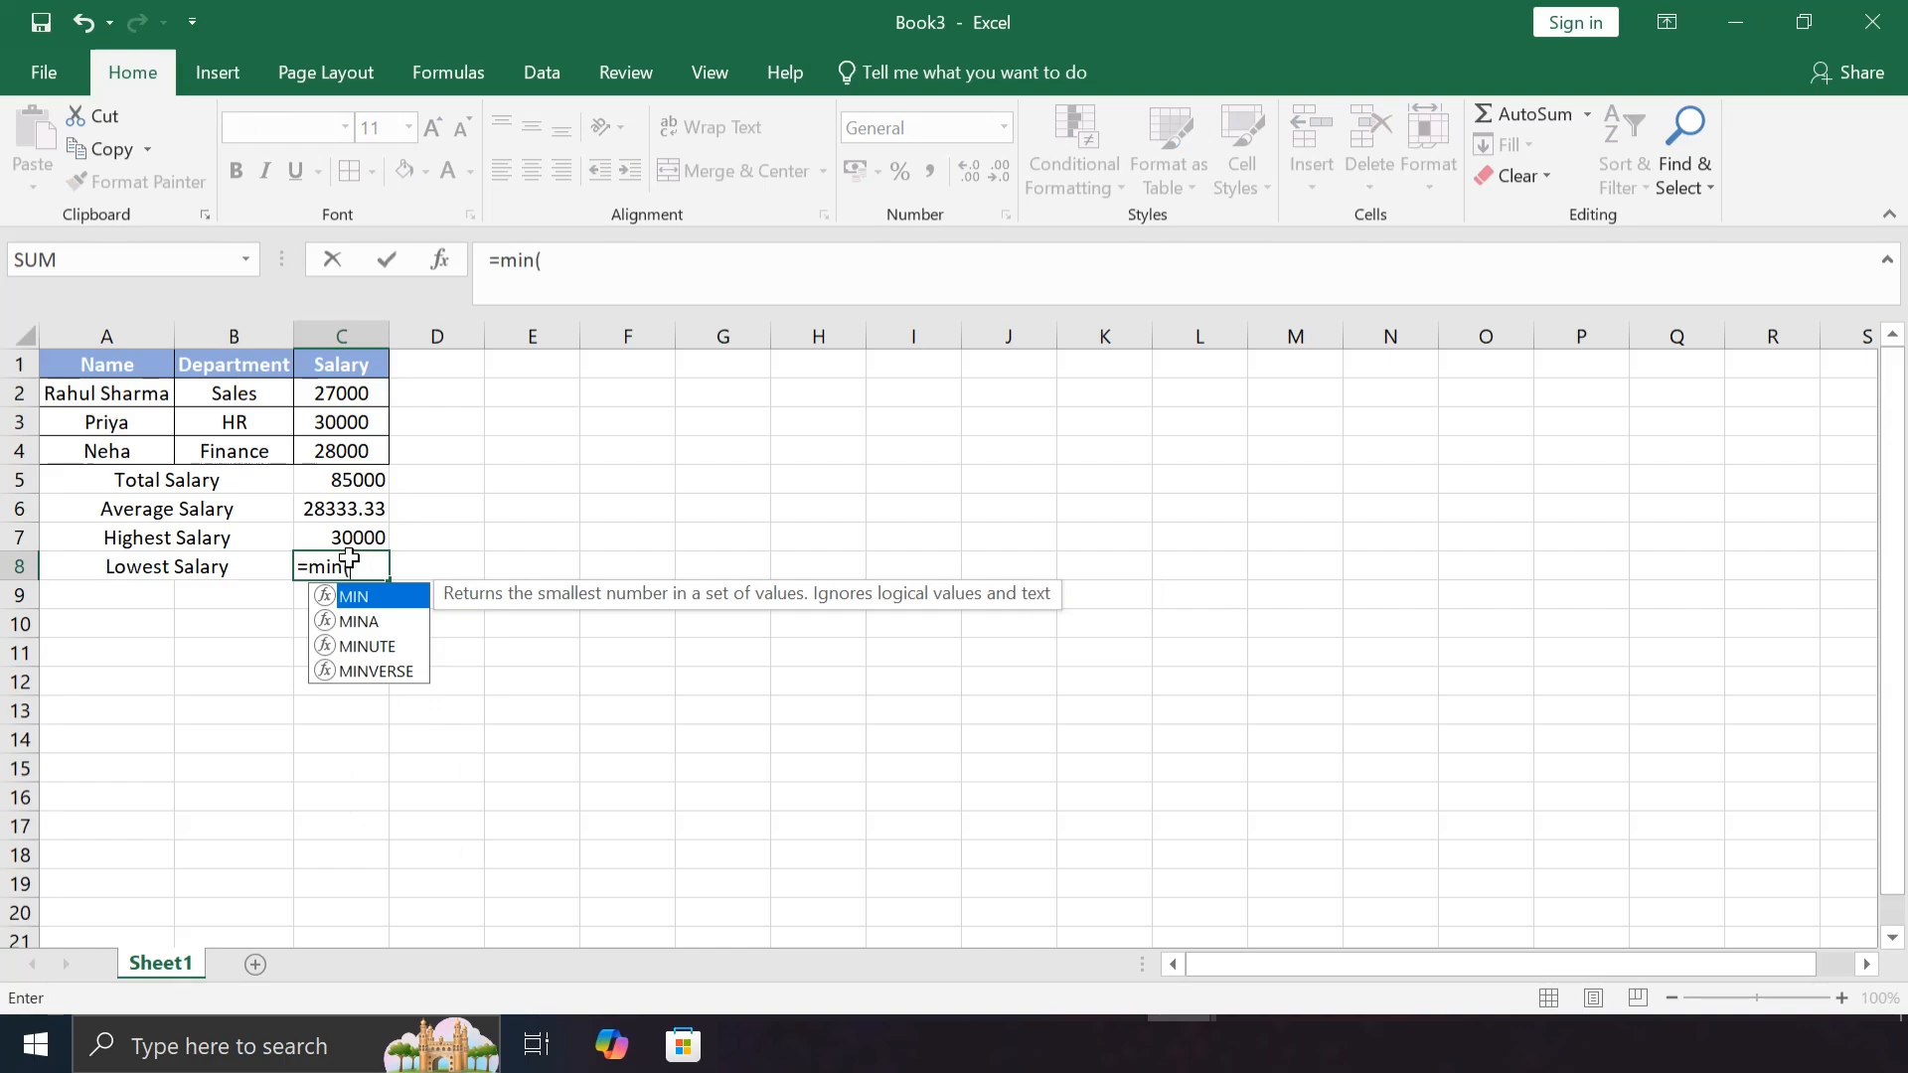
text(()
drag(348, 393, 354, 445)
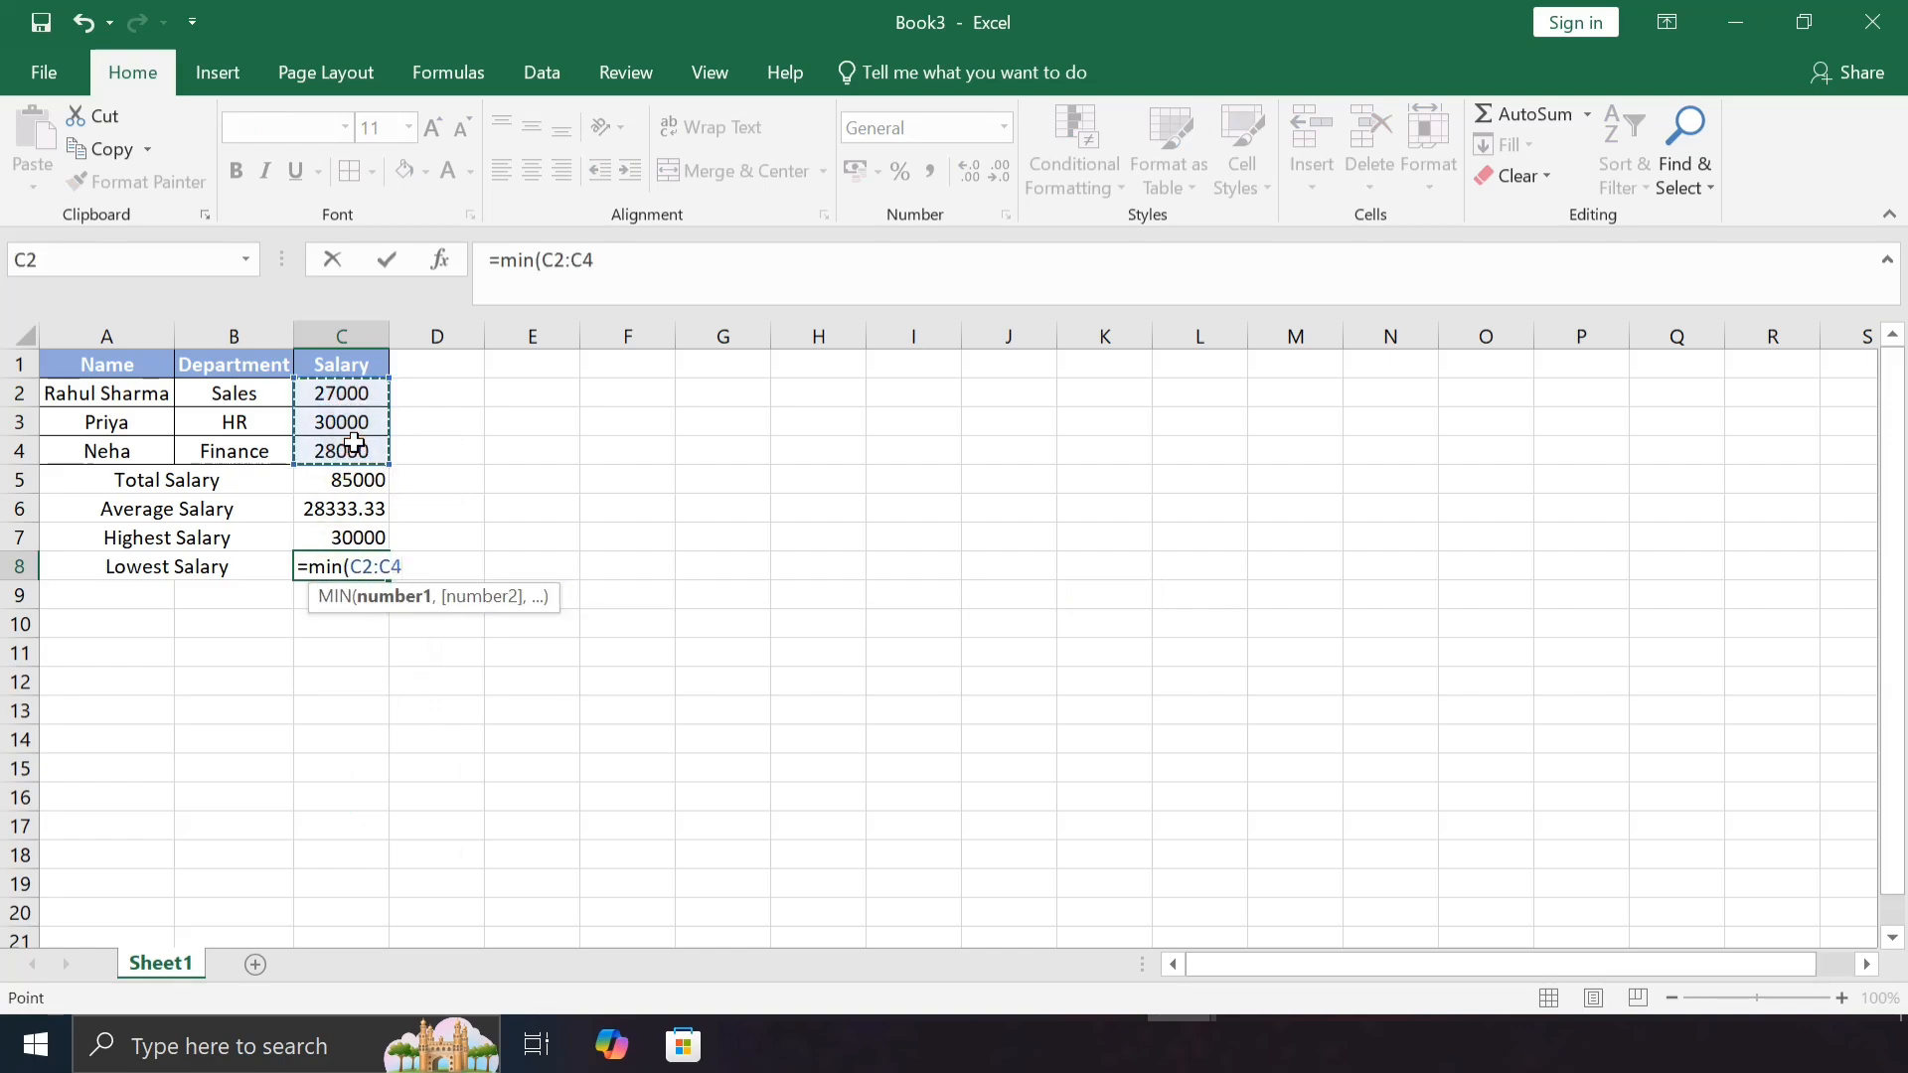
text())
key(Return)
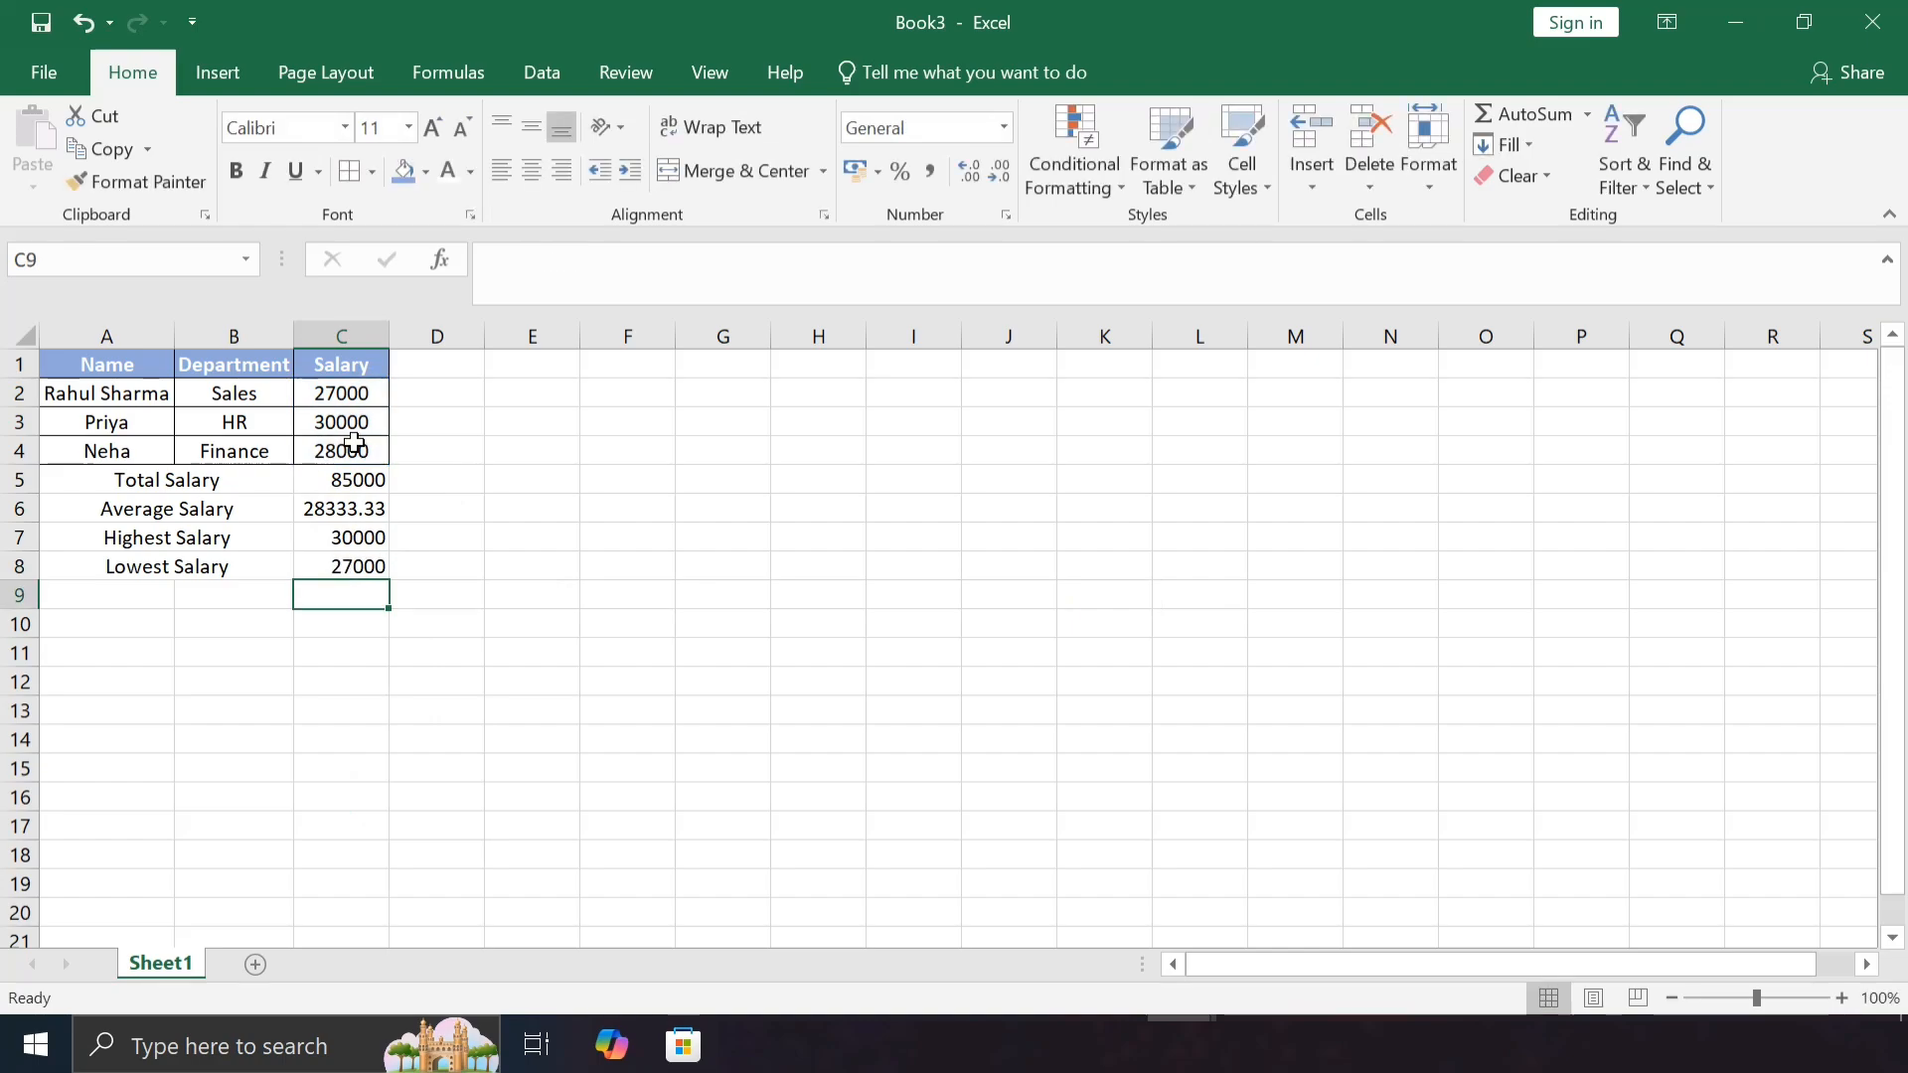
Apply All Borders to the summary rows in A5:C8, from Total Salary to Lowest Salary
click(127, 593)
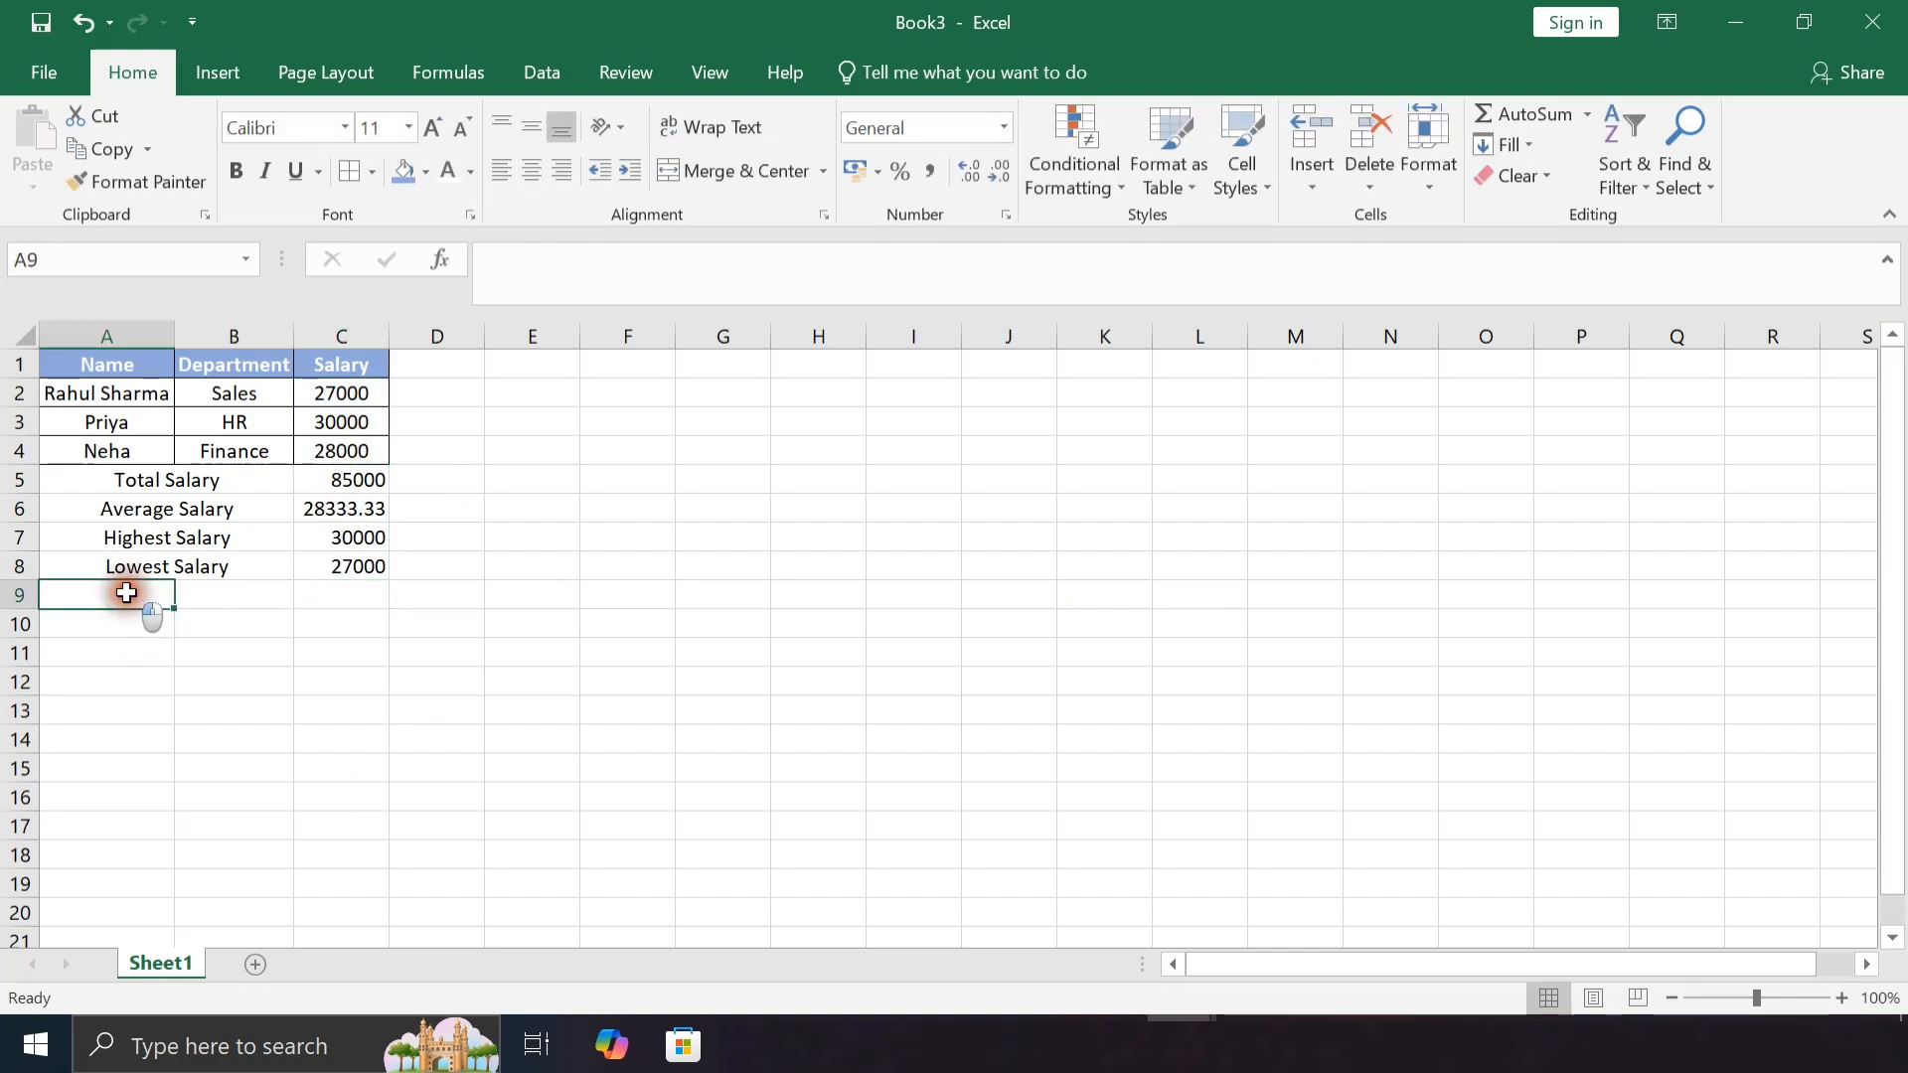
click(108, 484)
drag(108, 486, 323, 564)
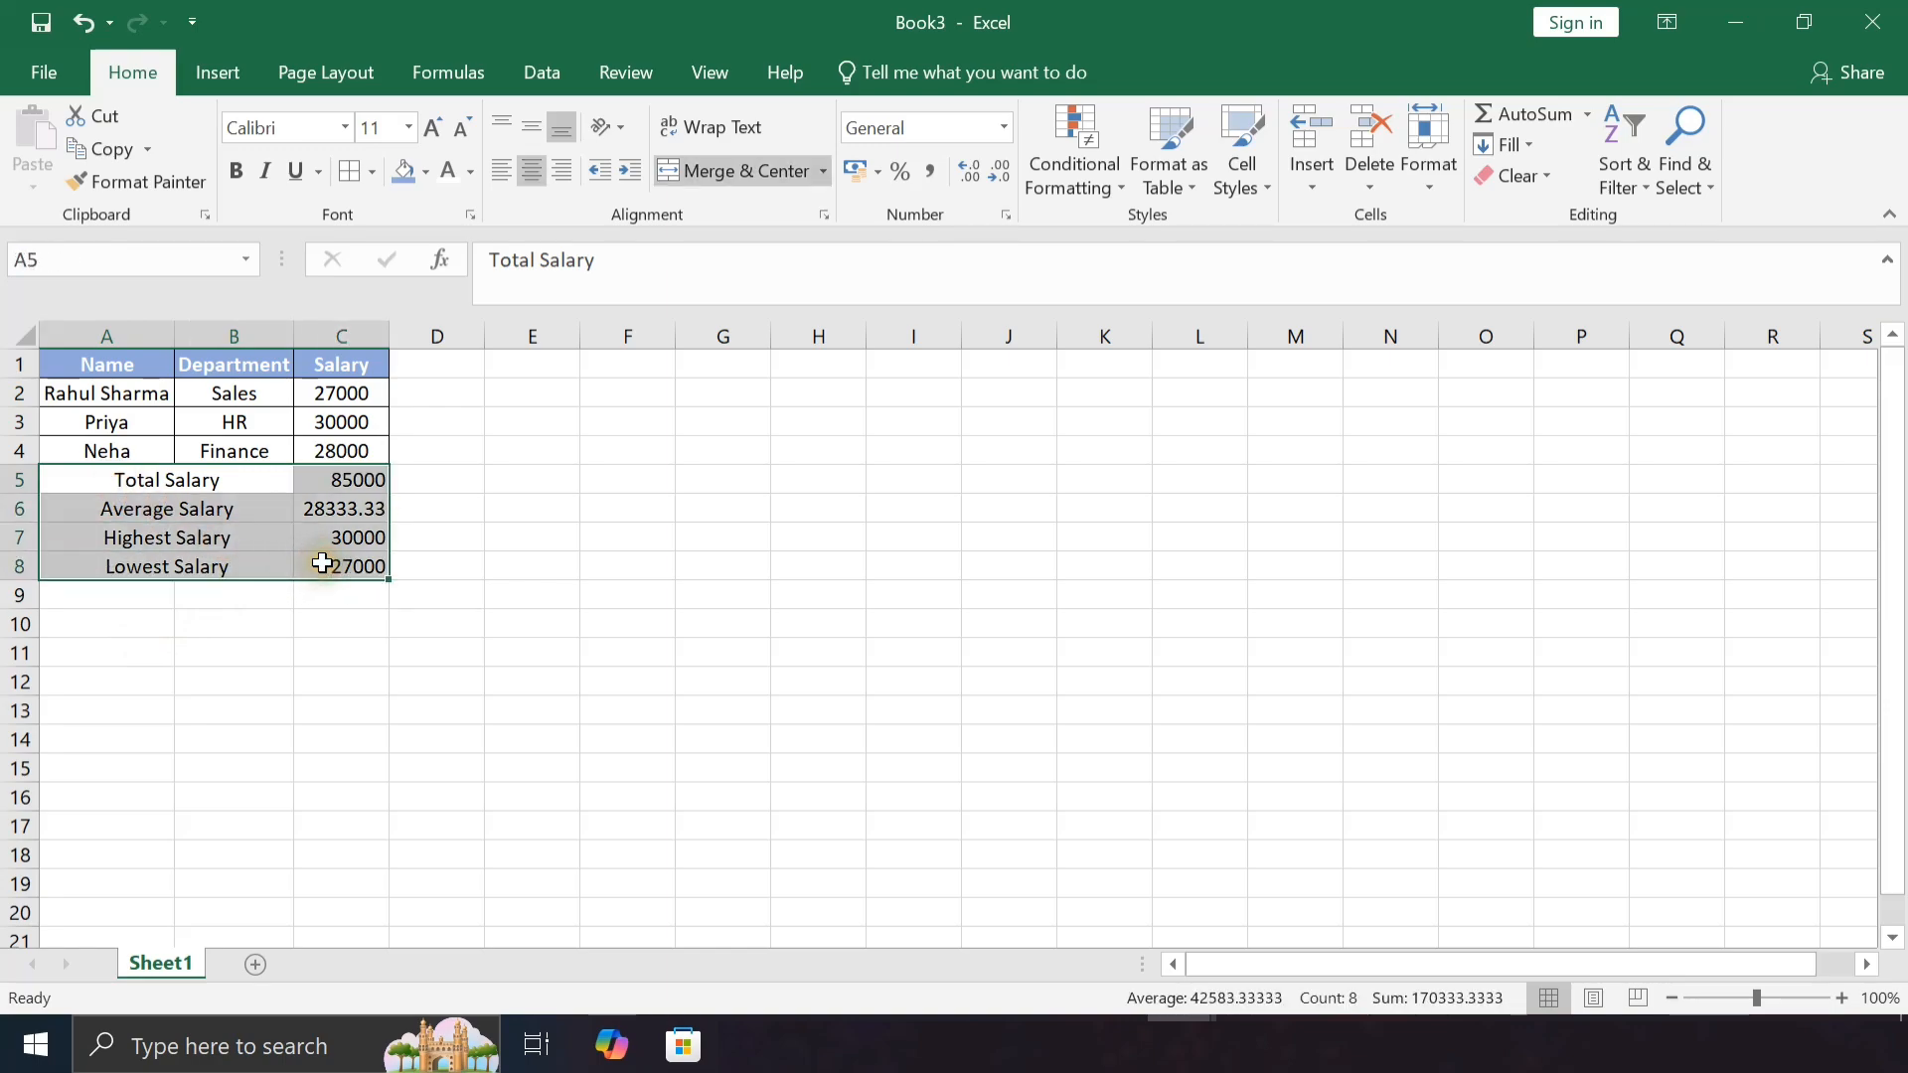
click(372, 170)
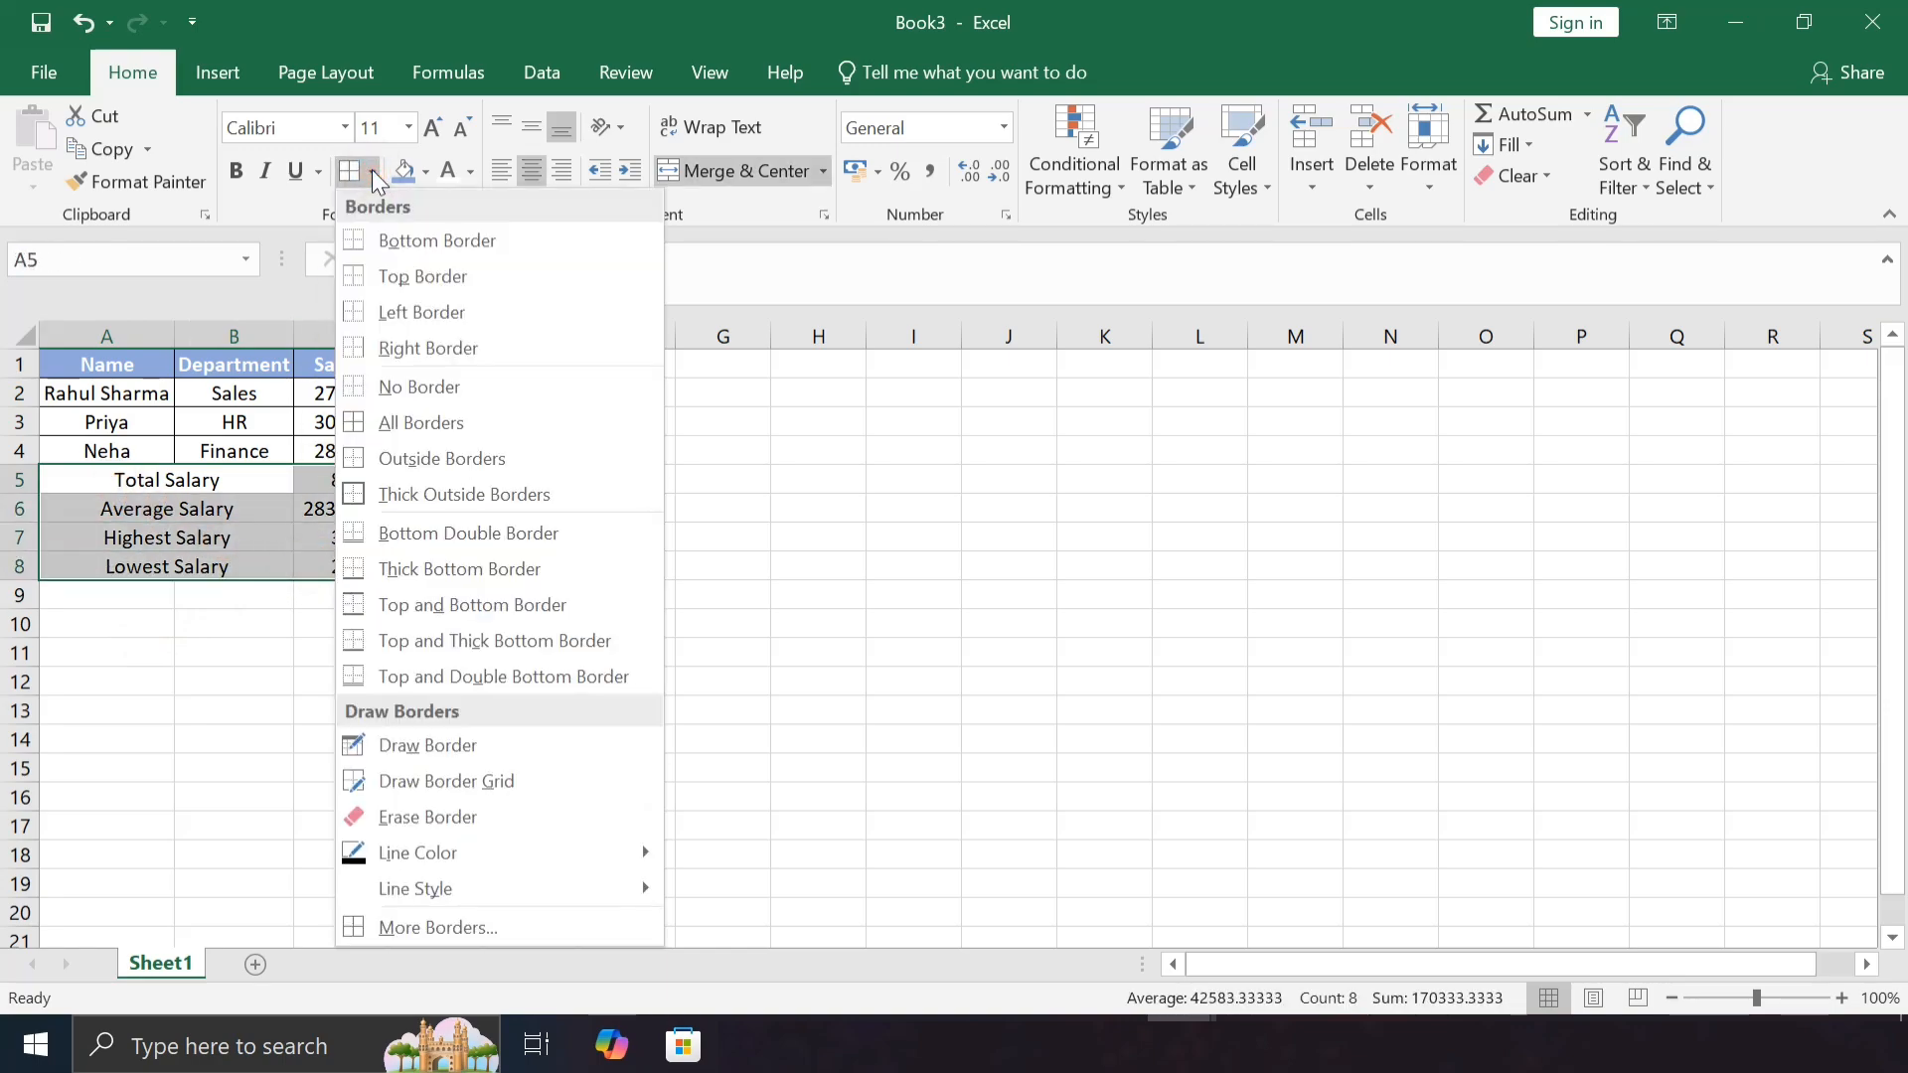
click(400, 421)
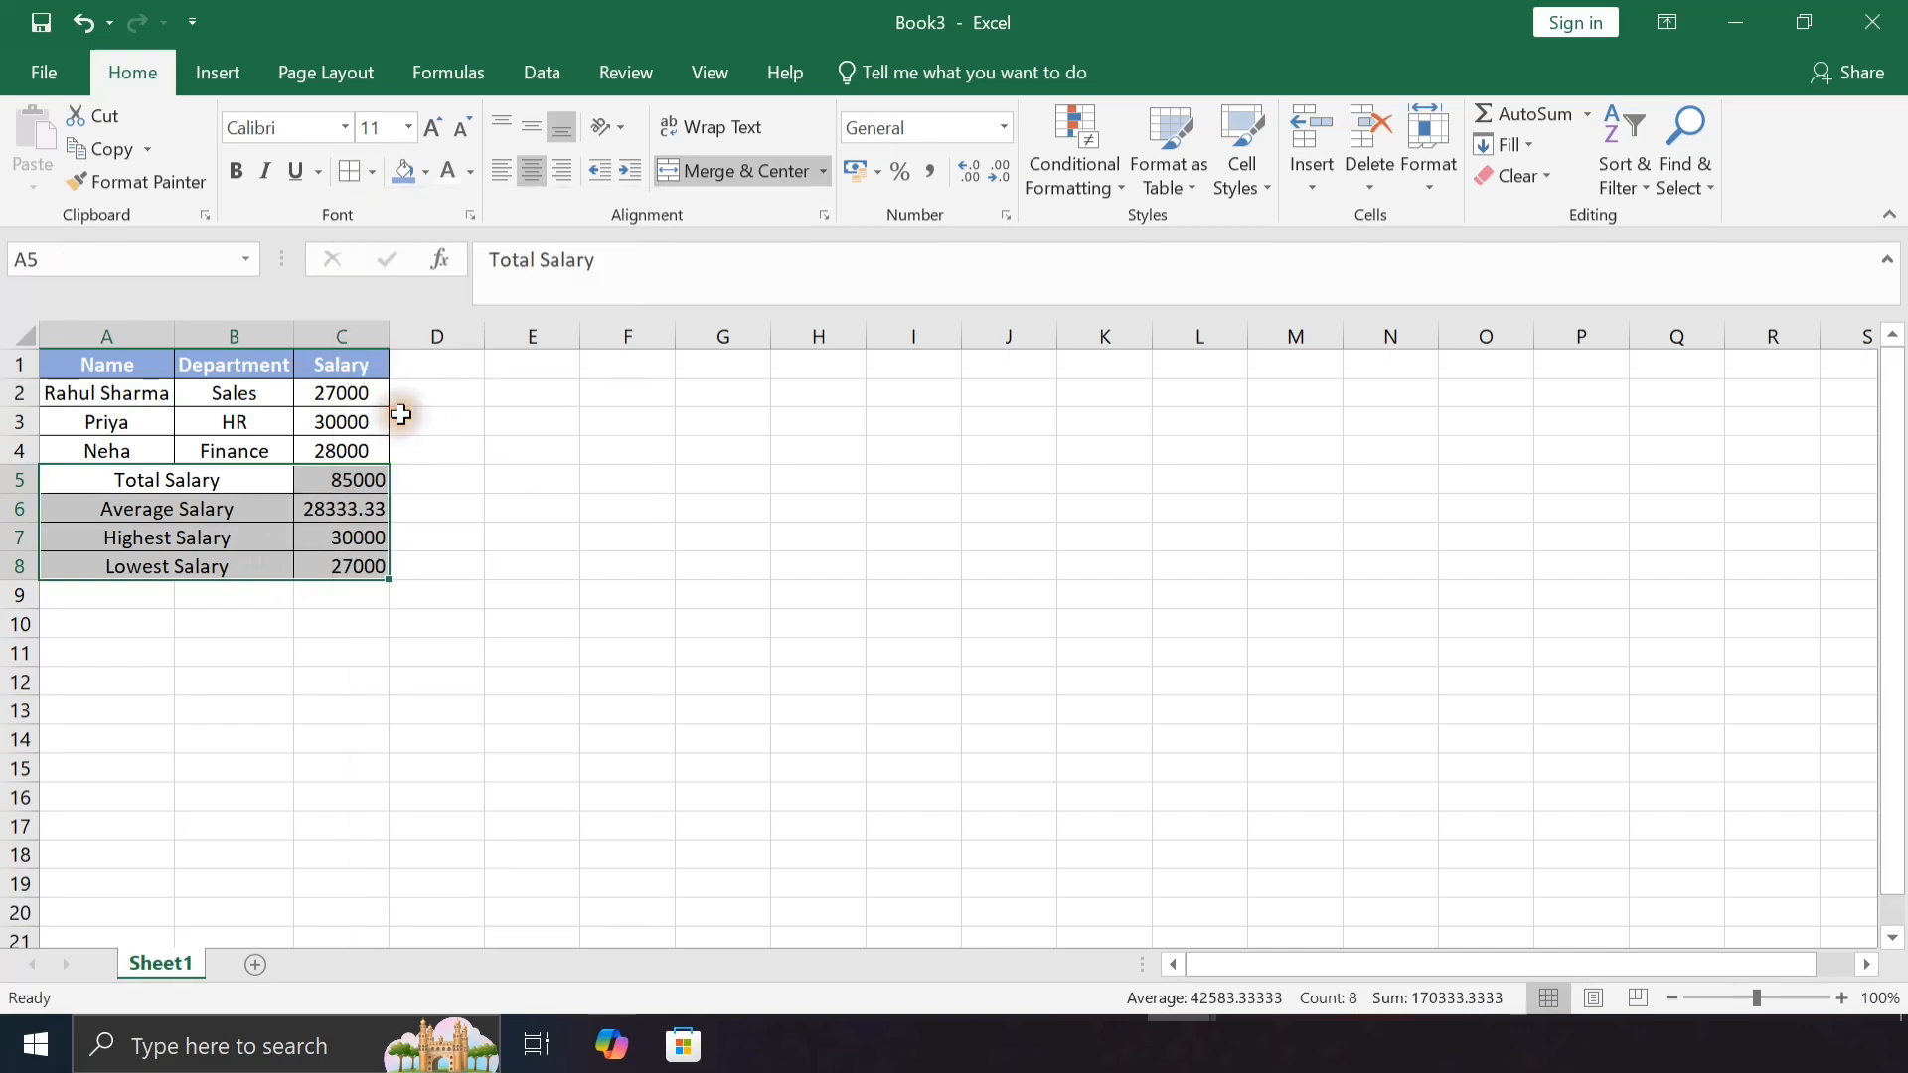
click(532, 508)
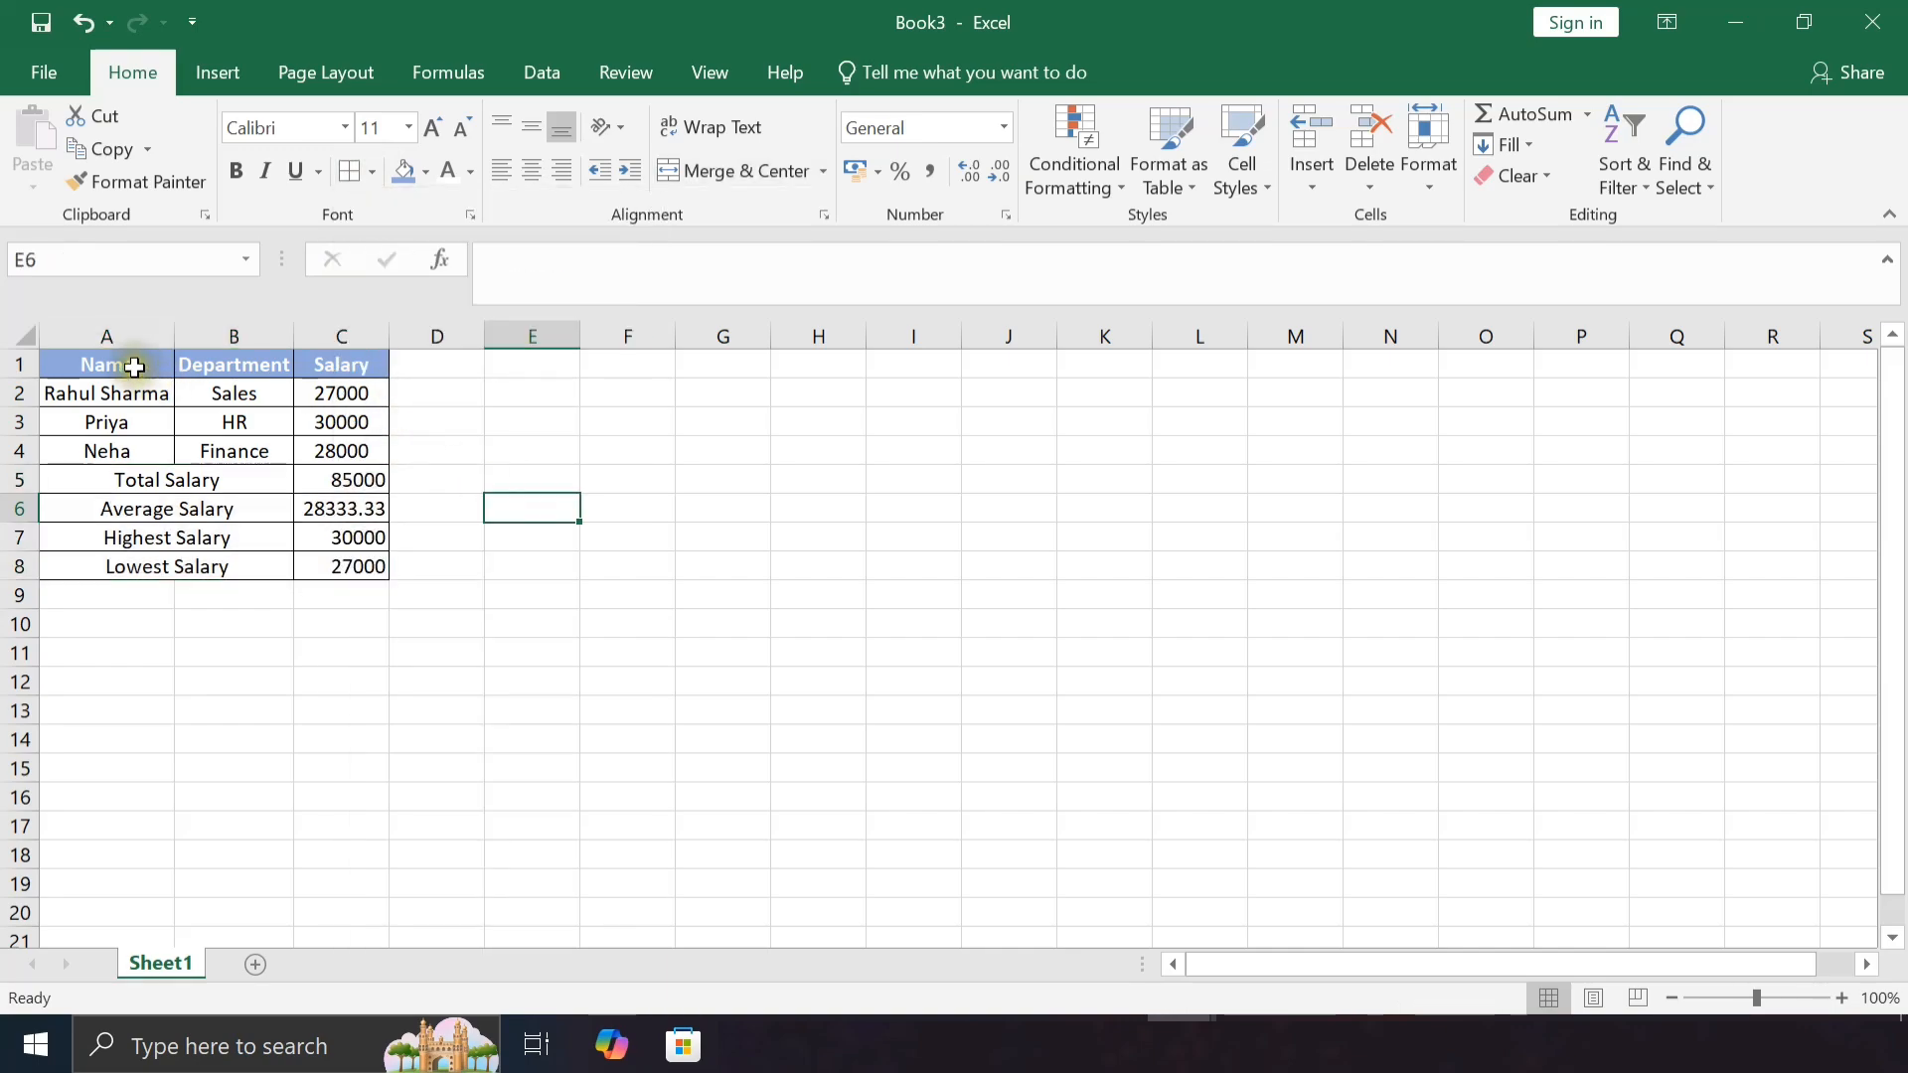
click(134, 365)
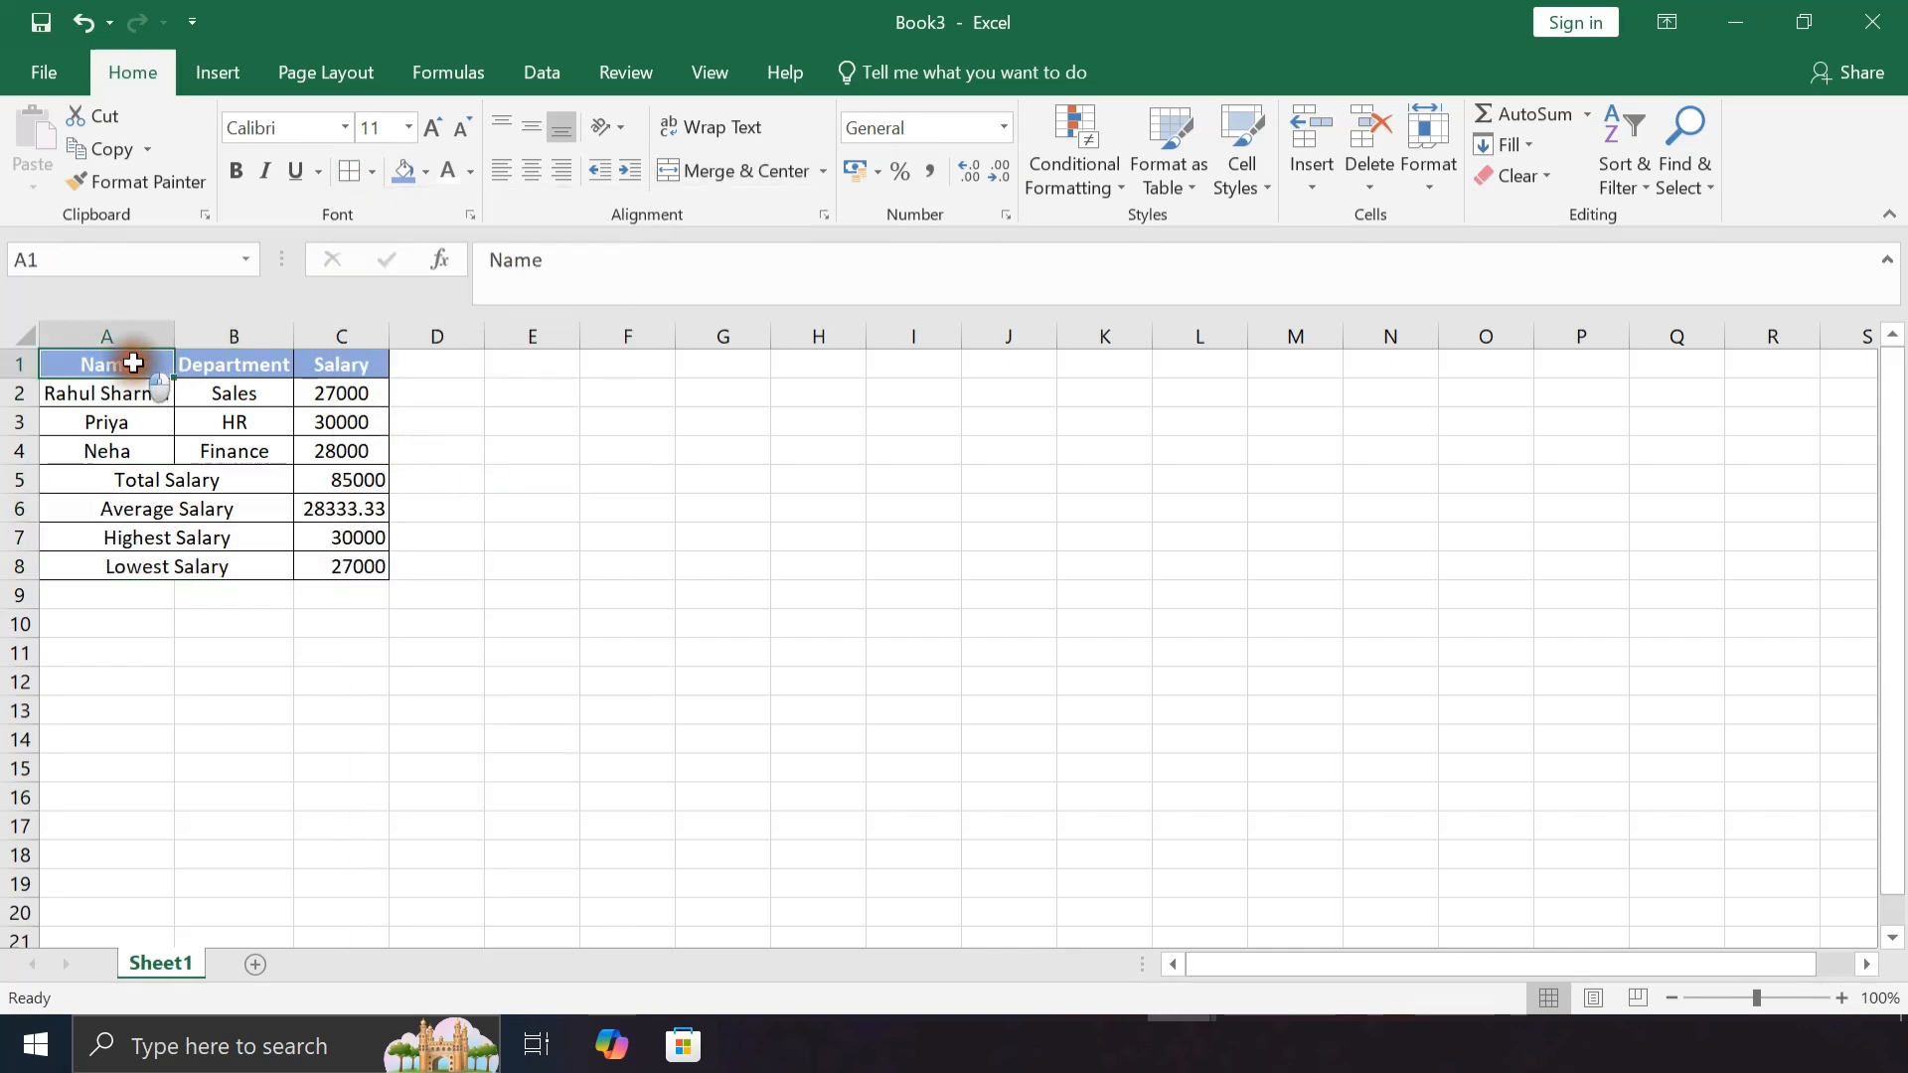
drag(135, 363, 309, 374)
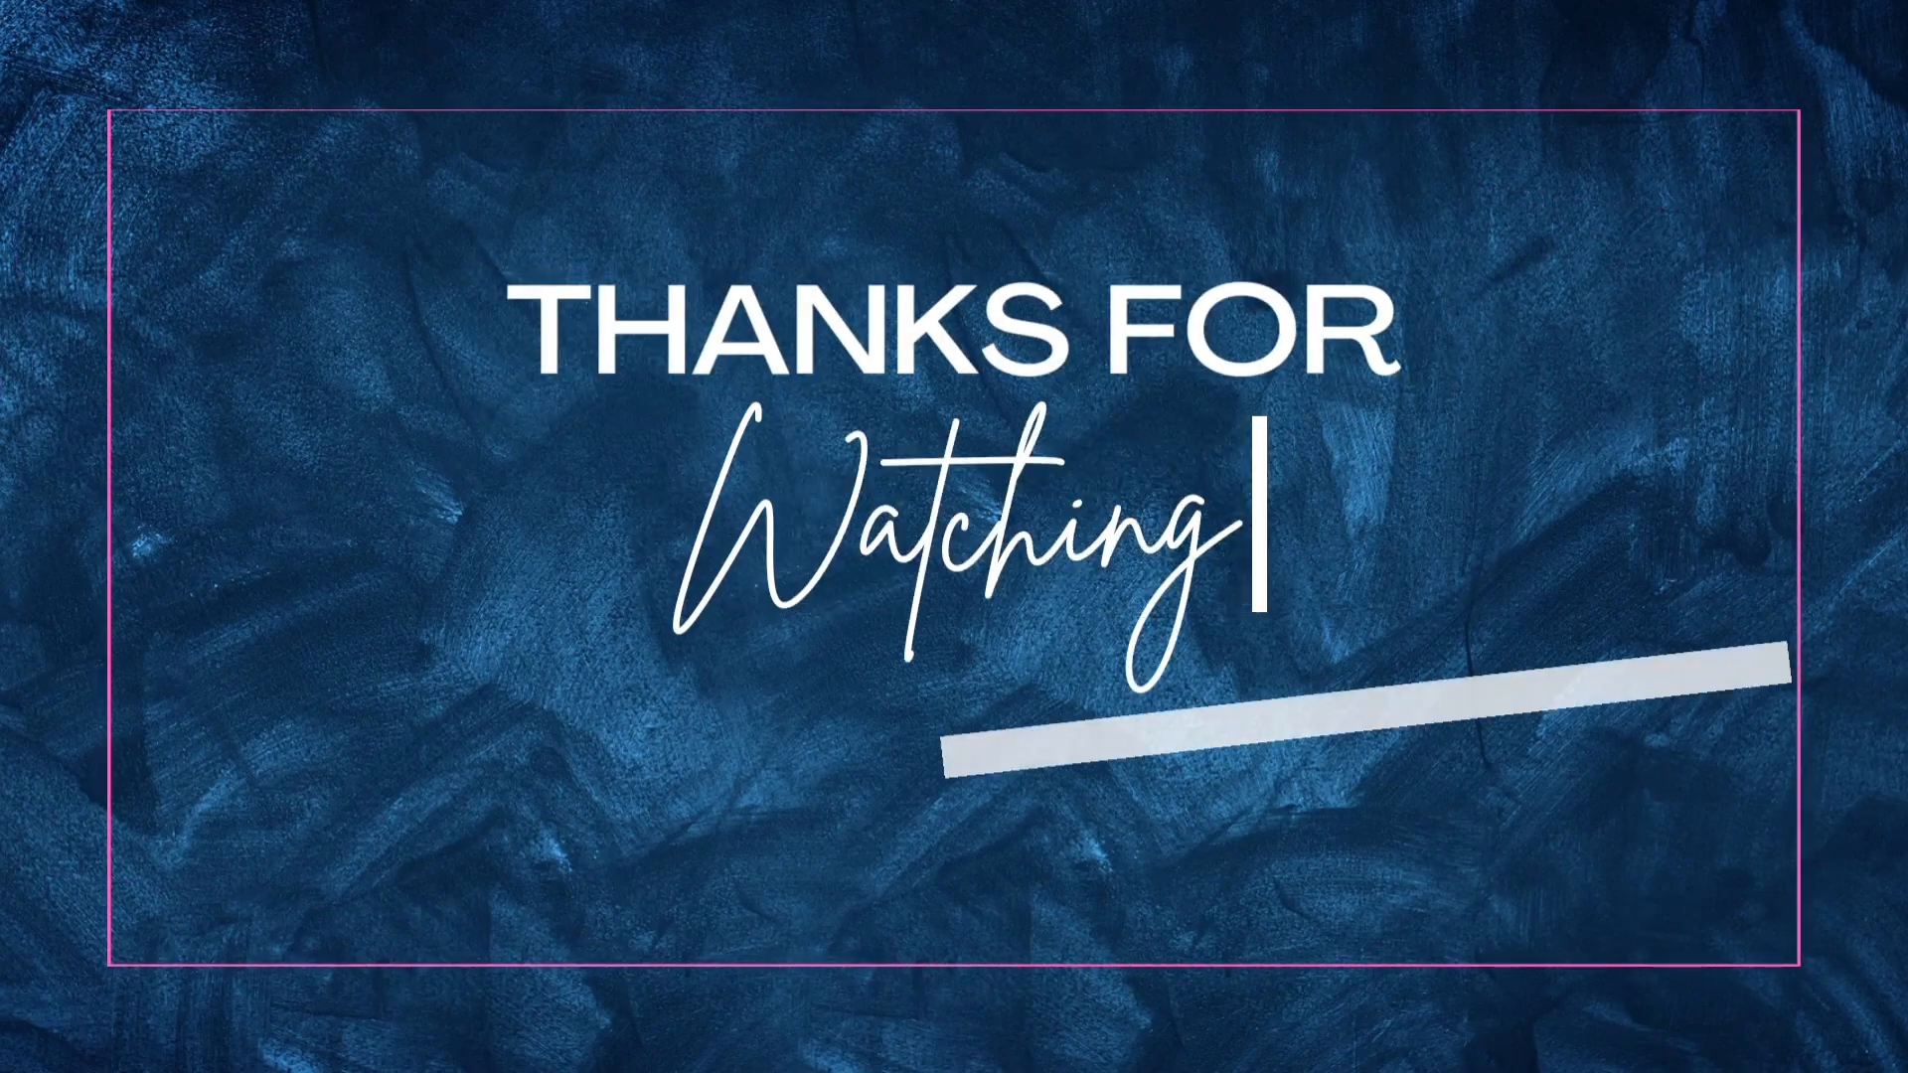